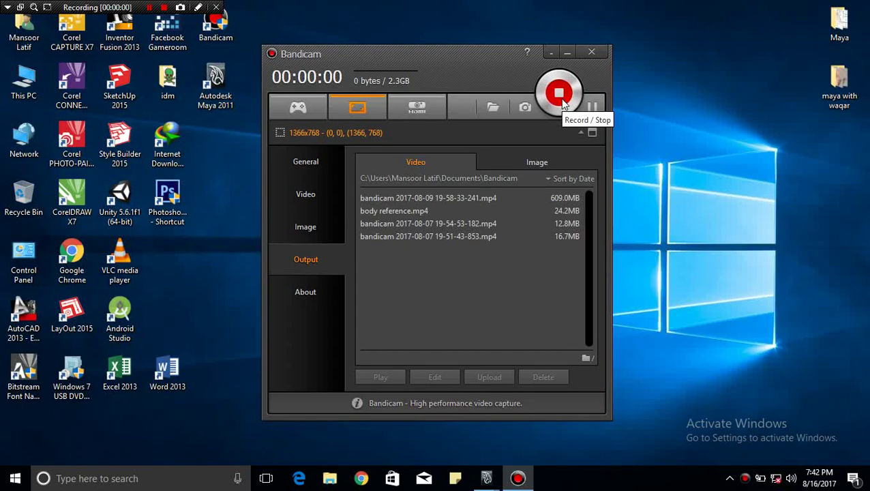
# Start the Bandicam screen recording so its window minimizes to the taskbar.
pyautogui.click(567, 52)
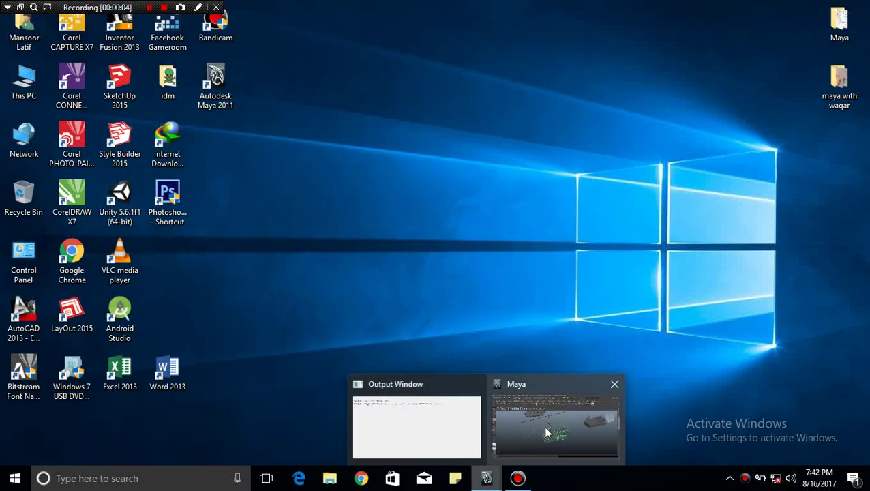
pyautogui.moveTo(555, 426)
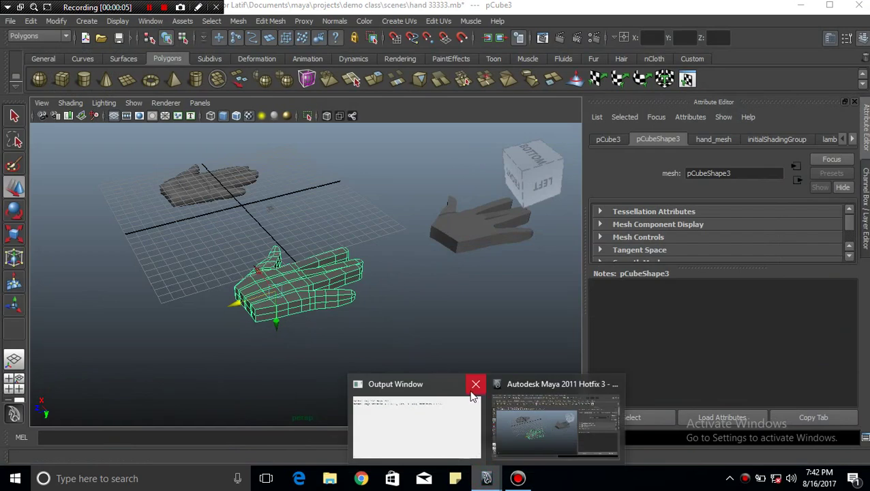
# Bring the Maya hand scene forward, select the low-poly hand mesh and frame it.
pyautogui.click(475, 383)
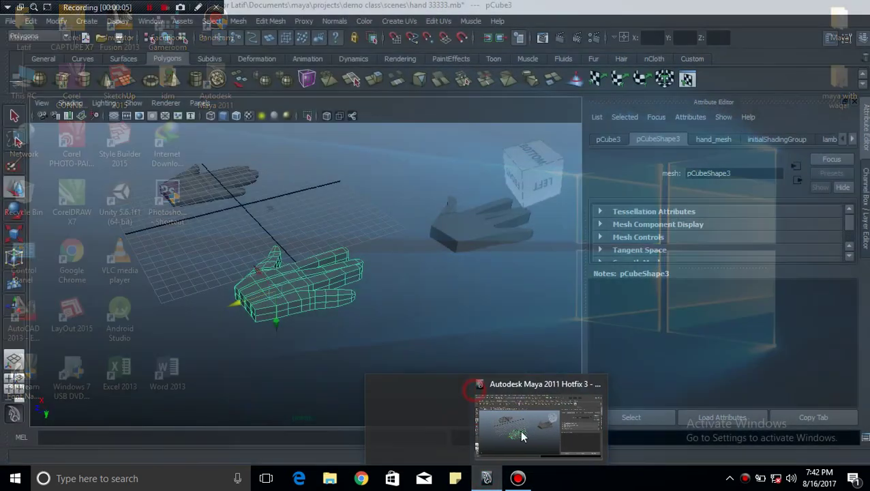
pyautogui.click(369, 330)
pyautogui.click(304, 289)
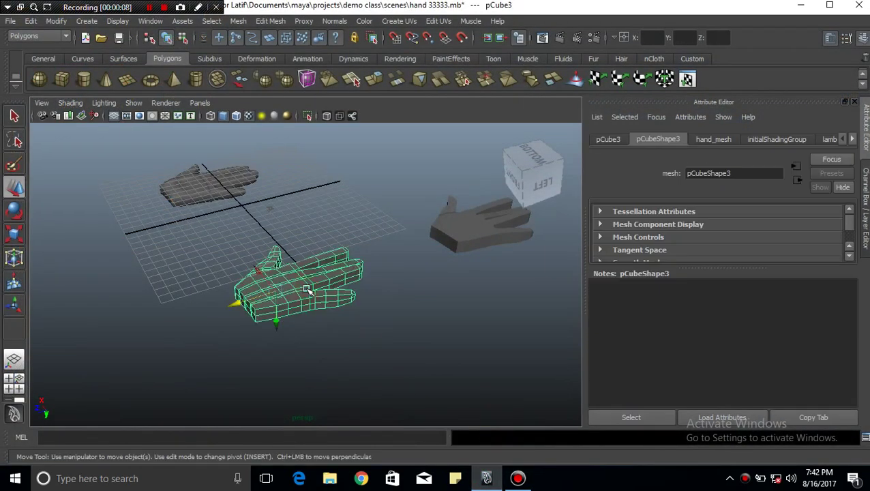
pyautogui.press('f')
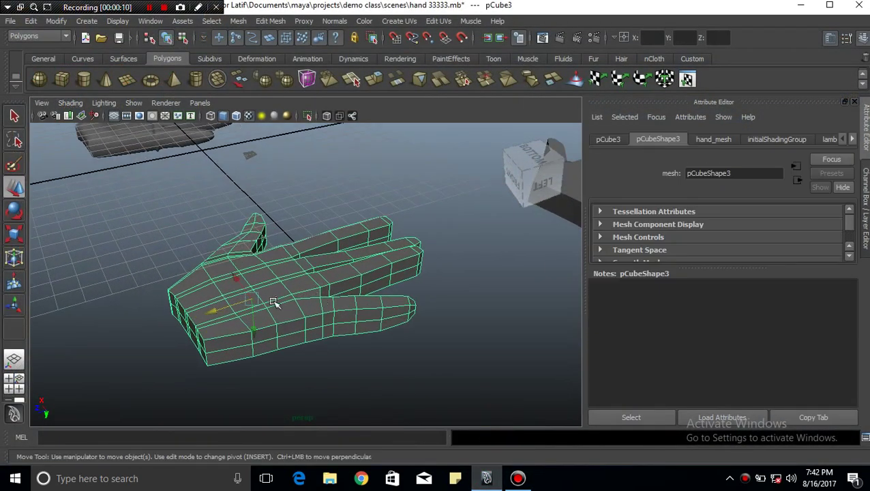
# Orbit, pan and zoom the perspective view in closer over the hand.
pyautogui.keyDown('alt'); pyautogui.moveTo(262, 283); pyautogui.dragTo(314, 282); pyautogui.keyUp('alt')
pyautogui.scroll(5, 316, 284)
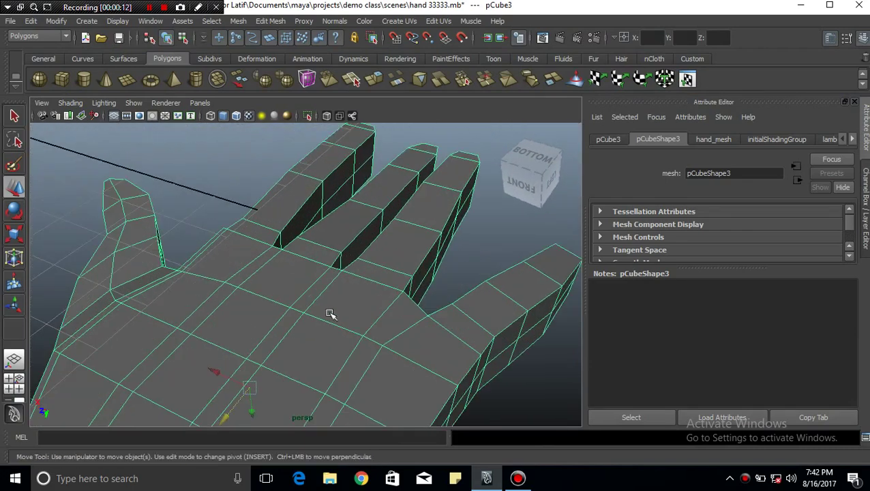
pyautogui.keyDown('alt'); pyautogui.moveTo(326, 326); pyautogui.dragTo(326, 319, button='middle'); pyautogui.keyUp('alt')
pyautogui.moveTo(325, 319)
pyautogui.keyDown('alt'); pyautogui.mouseDown()
pyautogui.moveTo(303, 291)
pyautogui.moveTo(216, 310)
pyautogui.mouseUp(); pyautogui.keyUp('alt')
pyautogui.moveTo(258, 294)
pyautogui.keyDown('alt'); pyautogui.mouseDown(button='middle')
pyautogui.moveTo(295, 243)
pyautogui.moveTo(297, 257)
pyautogui.mouseUp(button='middle'); pyautogui.keyUp('alt')
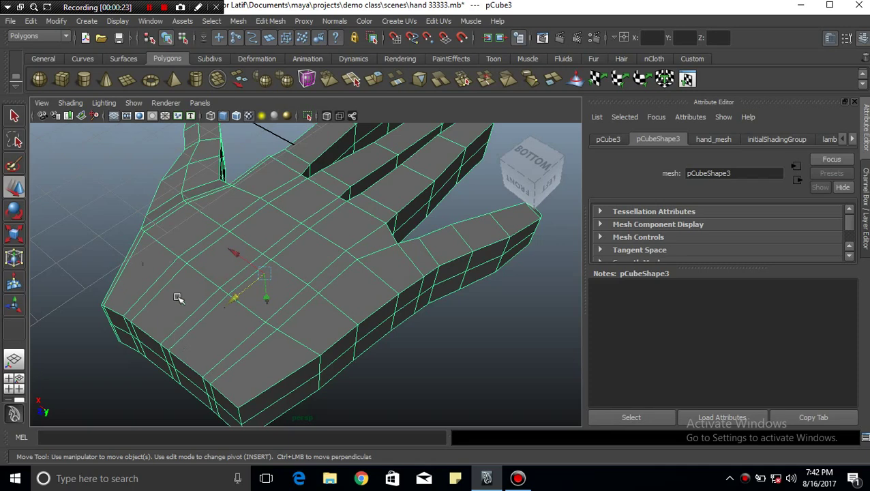
pyautogui.click(270, 21)
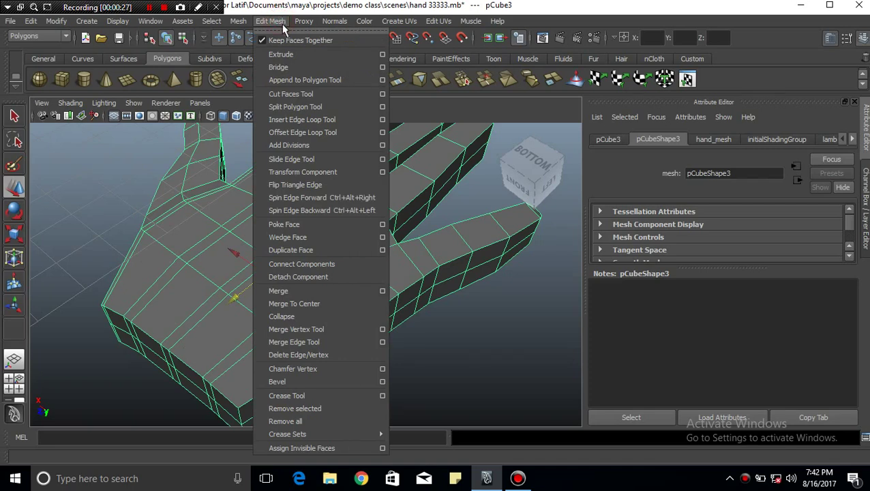
pyautogui.click(361, 255)
pyautogui.scroll(-3, 362, 255)
pyautogui.scroll(-3, 363, 257)
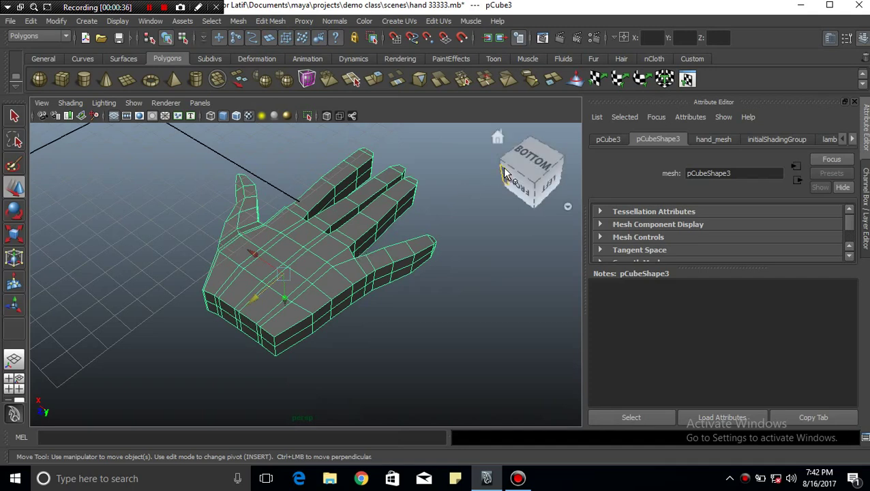
# Inspect the hand from top, bottom and perspective ViewCube angles, ending on a close angled view.
pyautogui.click(535, 164)
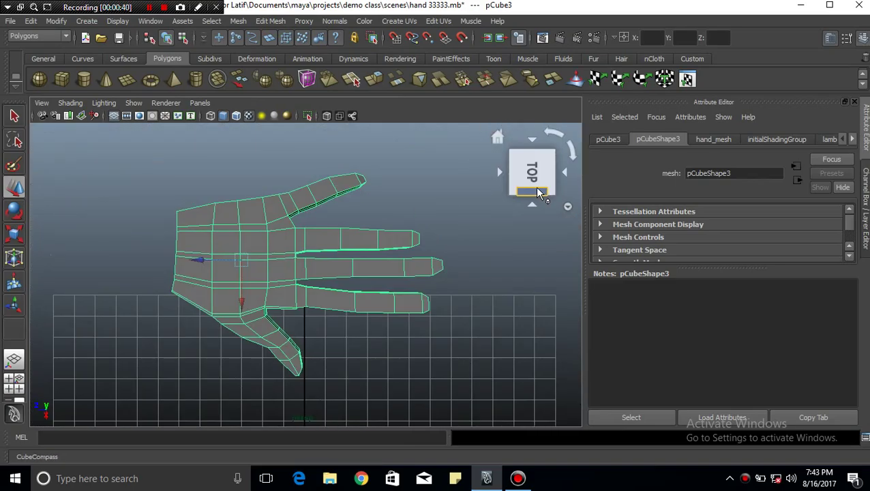
pyautogui.click(501, 139)
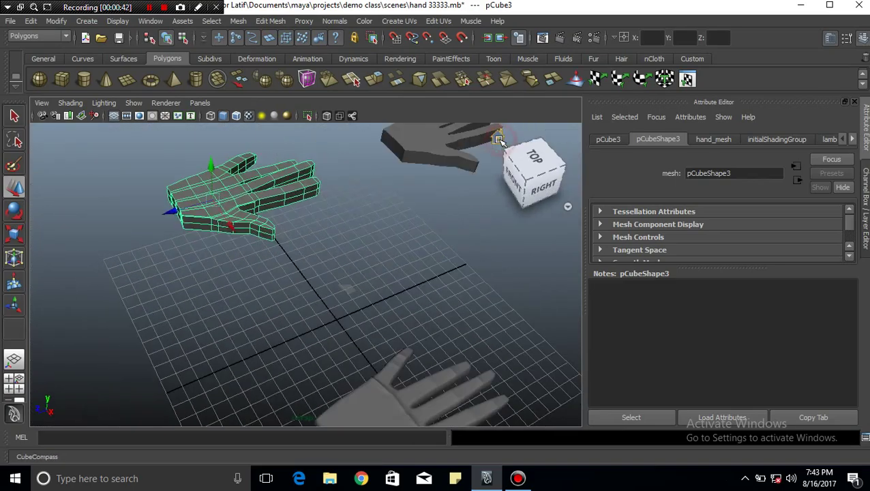
pyautogui.scroll(3, 272, 214)
pyautogui.scroll(-4, 272, 213)
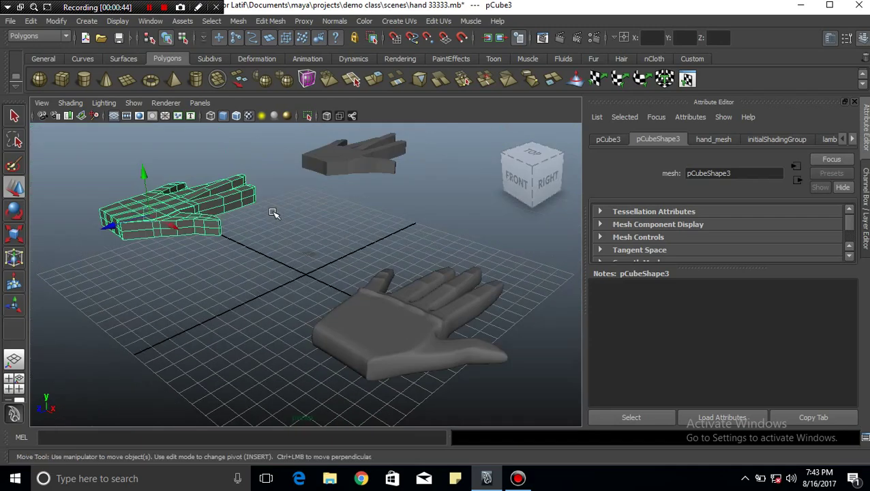
pyautogui.moveTo(490, 213)
pyautogui.mouseDown()
pyautogui.moveTo(457, 188)
pyautogui.moveTo(462, 151)
pyautogui.mouseUp()
pyautogui.click(531, 186)
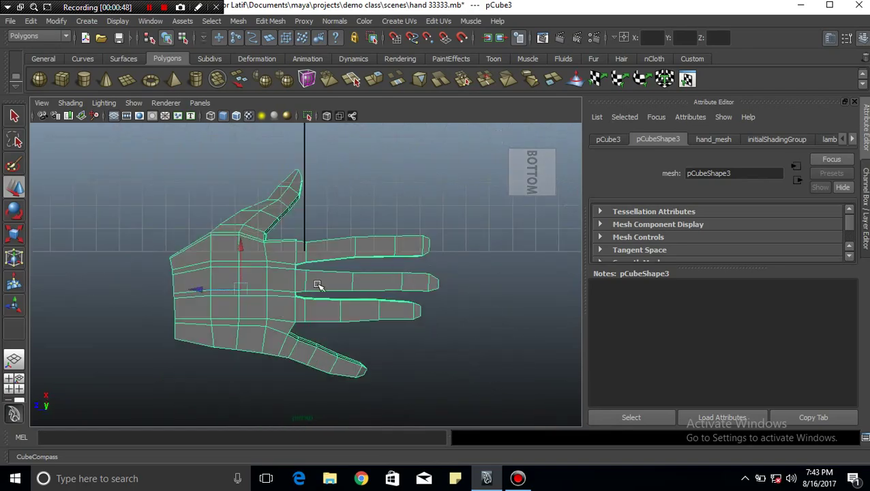
pyautogui.click(554, 133)
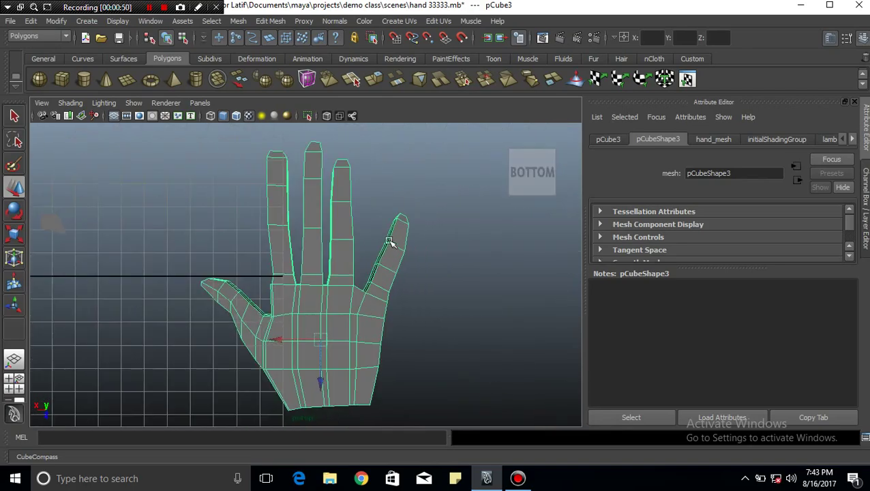
pyautogui.moveTo(402, 326)
pyautogui.keyDown('alt'); pyautogui.mouseDown()
pyautogui.moveTo(321, 278)
pyautogui.moveTo(345, 284)
pyautogui.moveTo(295, 284)
pyautogui.moveTo(308, 295)
pyautogui.mouseUp(); pyautogui.keyUp('alt')
pyautogui.scroll(2, 308, 295)
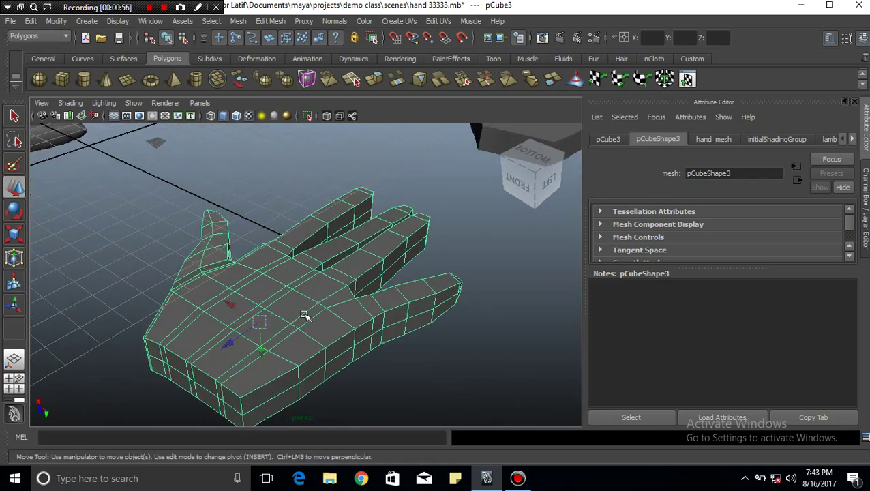
pyautogui.scroll(3, 252, 322)
pyautogui.scroll(-3, 252, 324)
pyautogui.scroll(2, 221, 334)
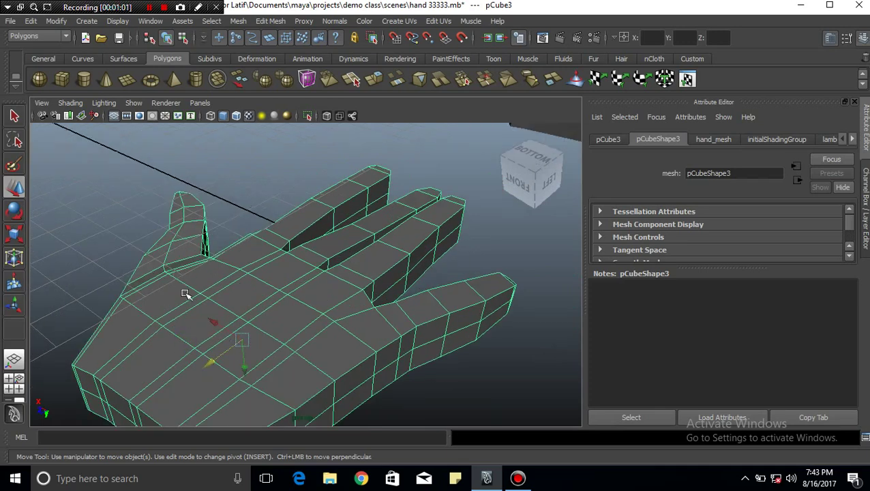
# Switch to component mode and select an edge loop on the palm near the thumb.
pyautogui.rightClick(184, 343)
pyautogui.click(185, 343)
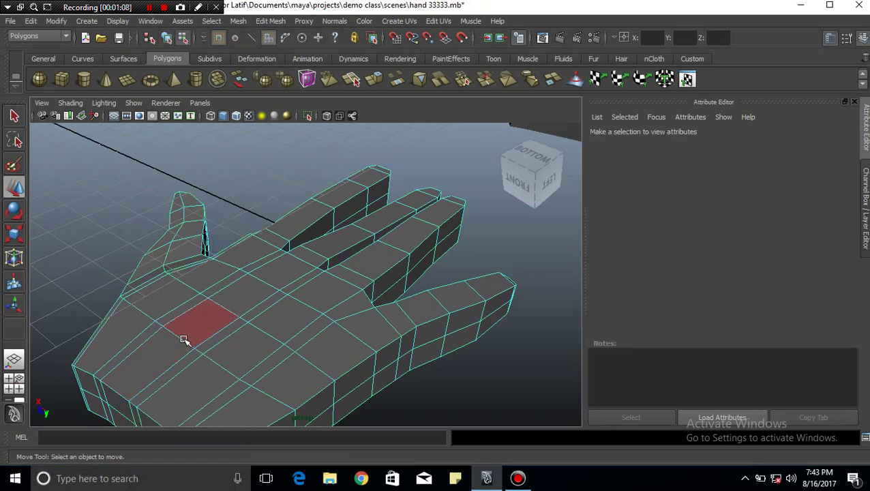
pyautogui.press('F9')
pyautogui.click(182, 341)
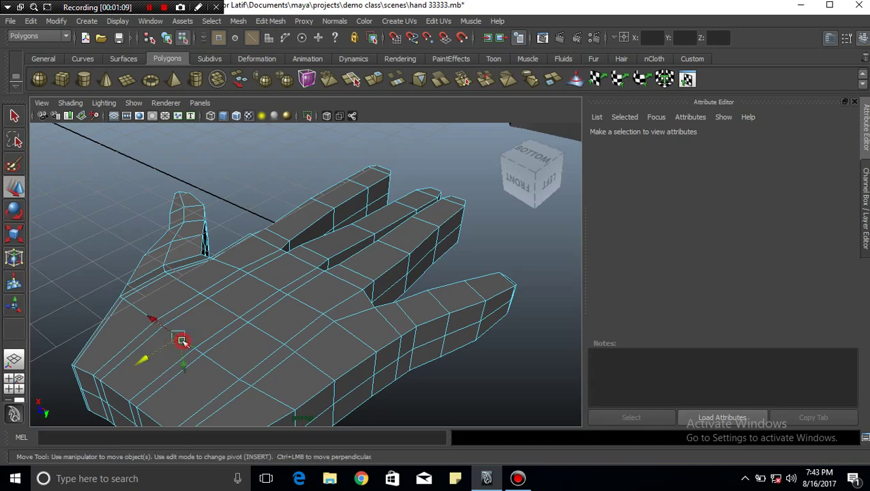
pyautogui.click(186, 344)
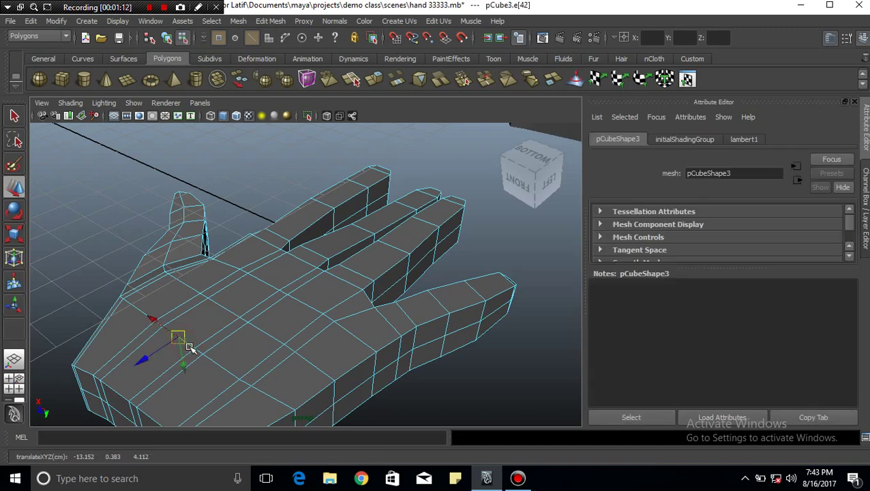
pyautogui.click(188, 347)
pyautogui.doubleClick(187, 346)
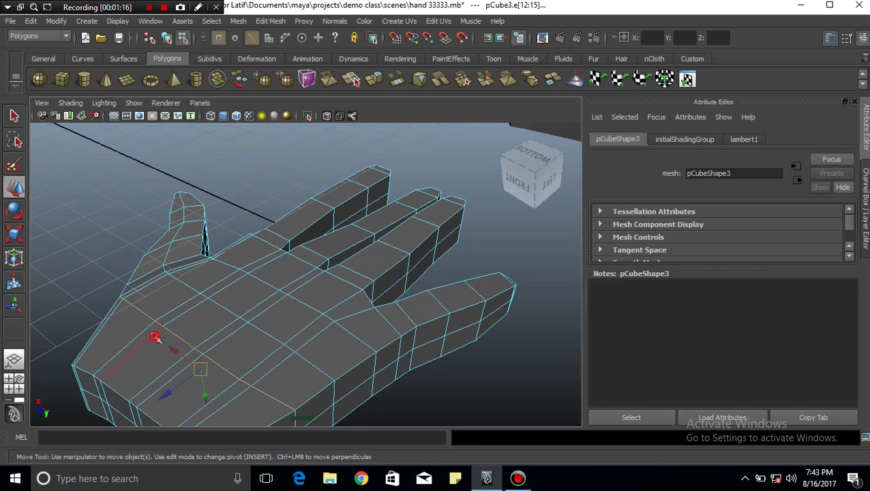
# Reselect the full palm edge loop beside the thumb and bring up the Edit Mesh menu.
pyautogui.click(156, 334)
pyautogui.click(183, 342)
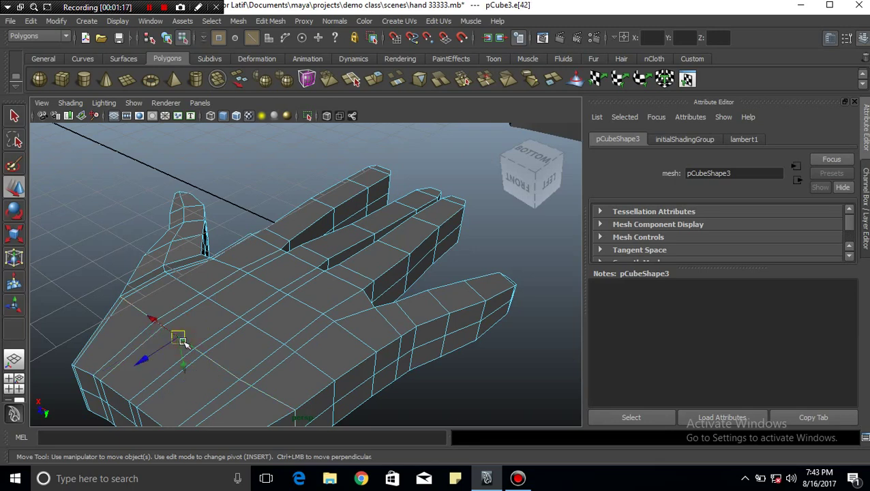
pyautogui.doubleClick(182, 343)
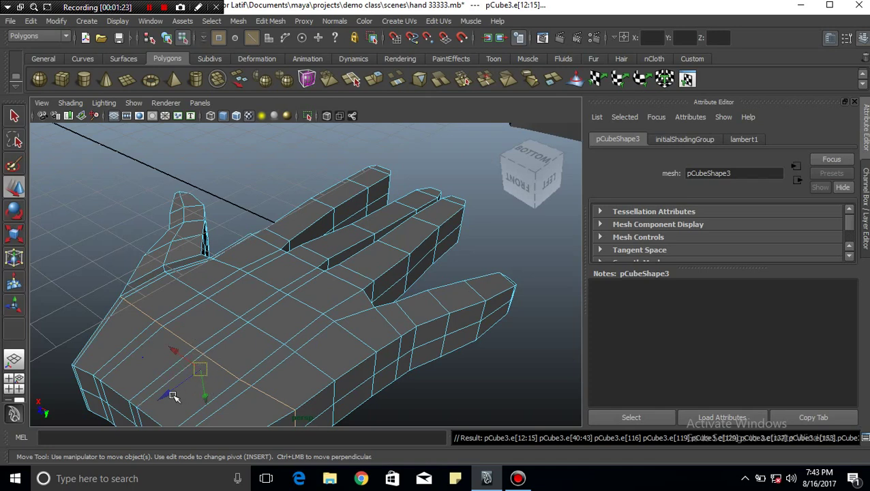
pyautogui.click(271, 21)
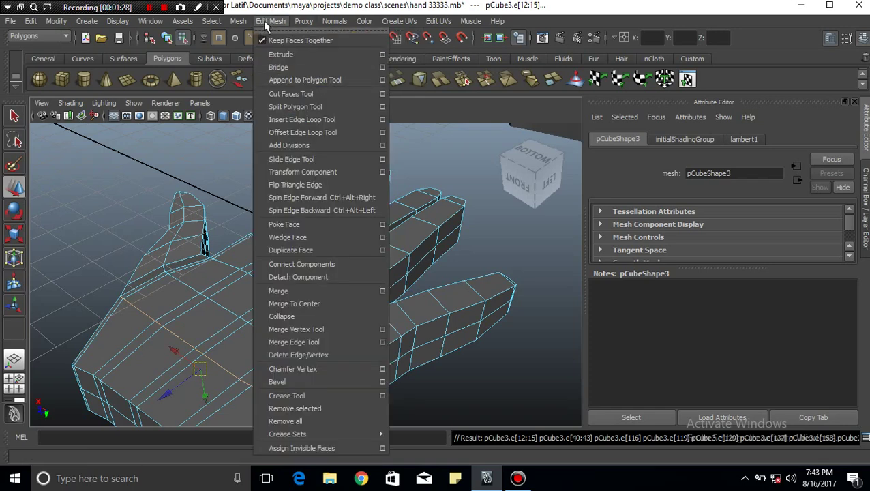
# Insert eight edge loops across the palm and along the fingers with the Insert Edge Loop Tool.
pyautogui.click(292, 120)
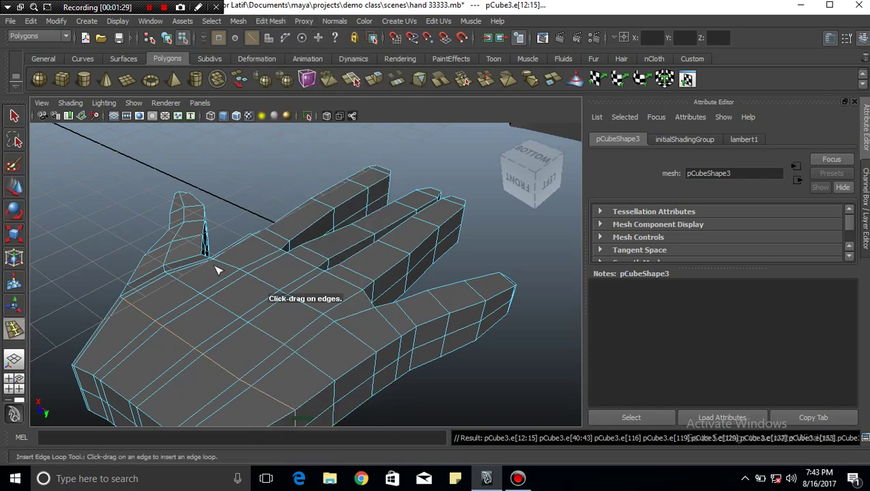
pyautogui.moveTo(146, 345)
pyautogui.mouseDown()
pyautogui.moveTo(151, 364)
pyautogui.moveTo(136, 374)
pyautogui.mouseUp()
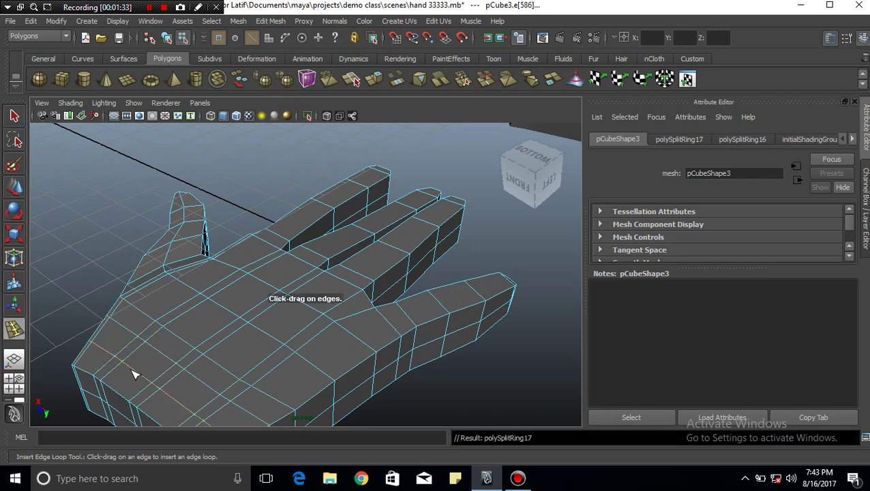
pyautogui.moveTo(191, 319); pyautogui.dragTo(206, 325)
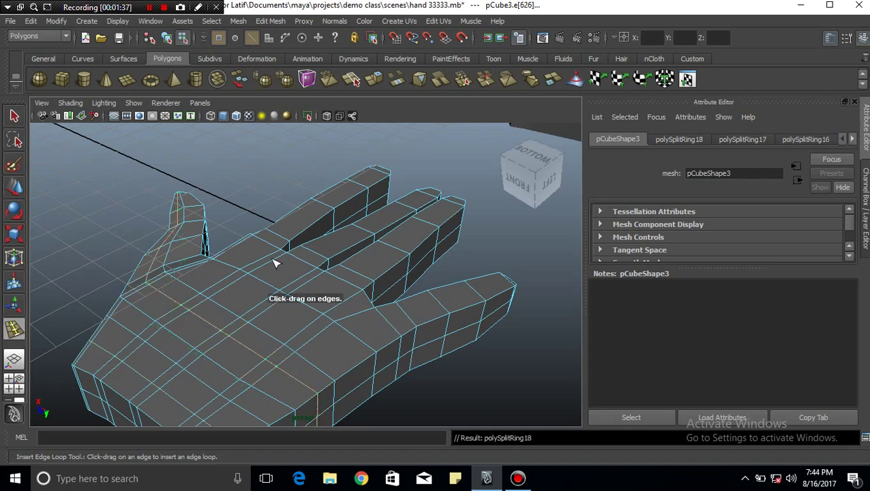
pyautogui.moveTo(274, 264); pyautogui.dragTo(277, 273)
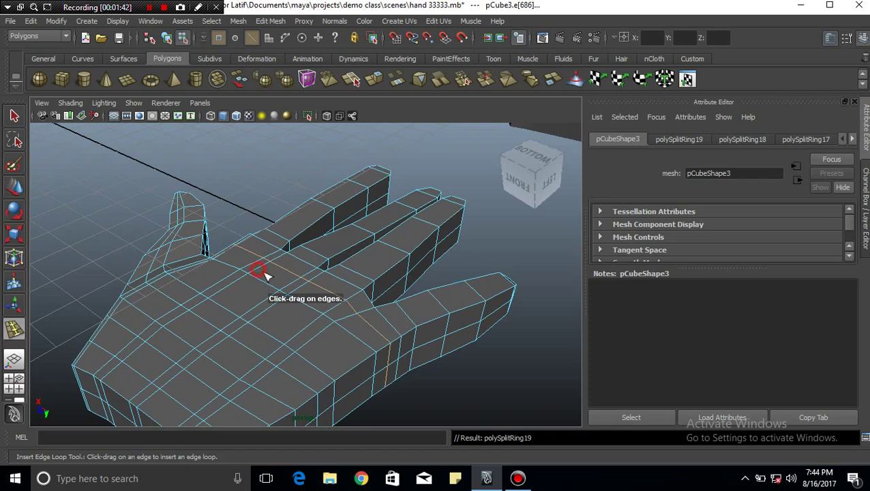
pyautogui.moveTo(265, 271); pyautogui.dragTo(258, 281)
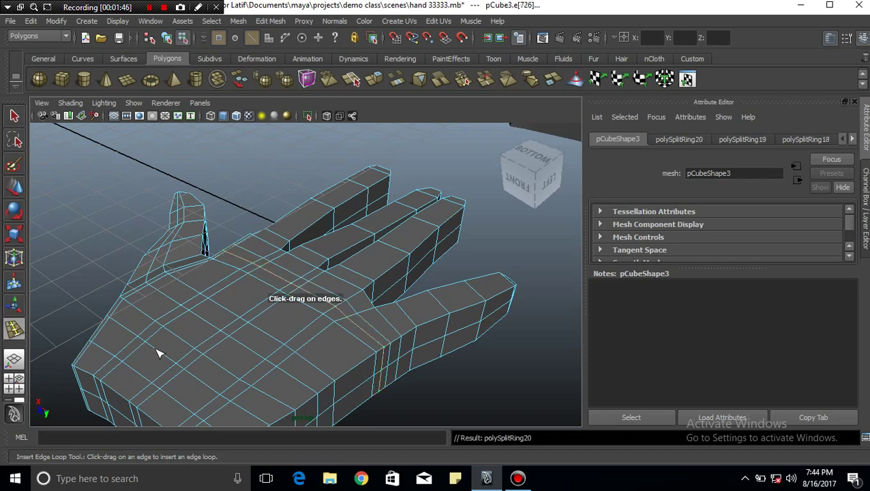
pyautogui.moveTo(177, 287); pyautogui.dragTo(181, 292)
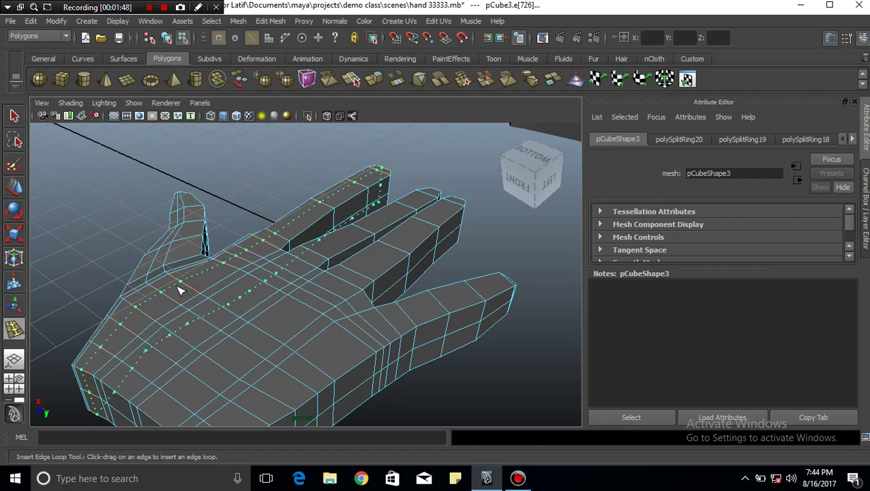
pyautogui.moveTo(314, 370); pyautogui.dragTo(304, 374)
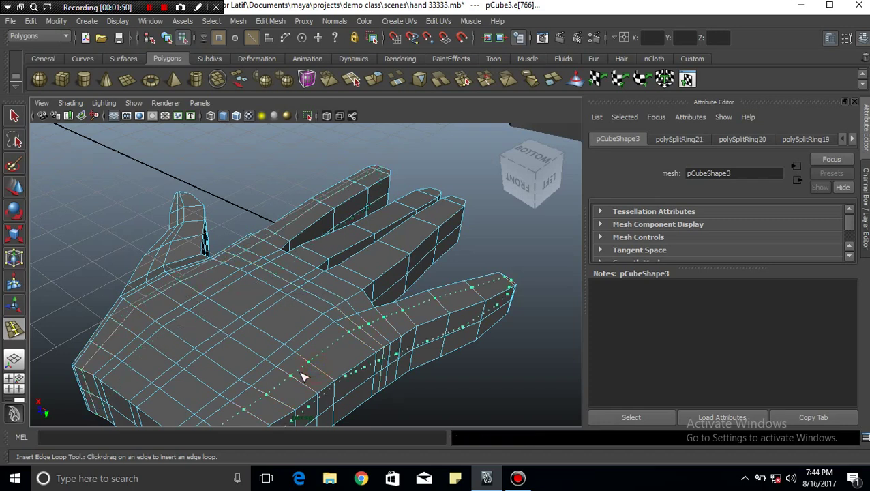
pyautogui.moveTo(265, 329); pyautogui.dragTo(263, 342)
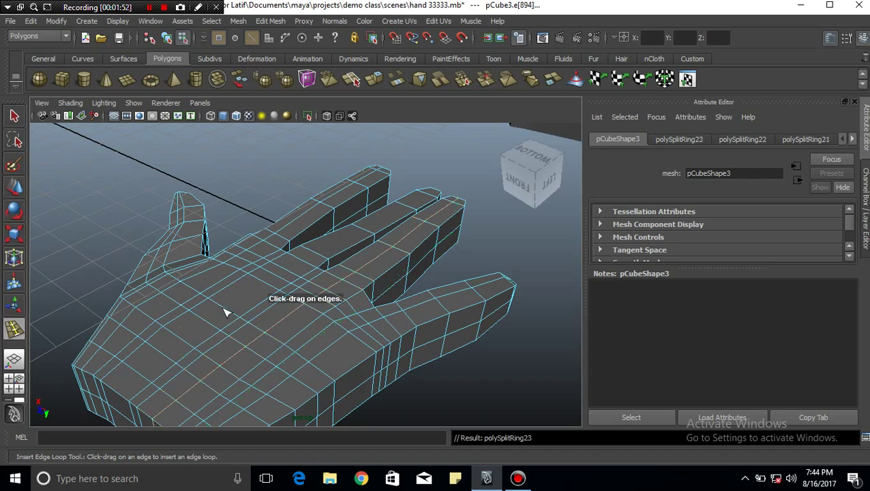
pyautogui.moveTo(215, 315); pyautogui.dragTo(219, 320)
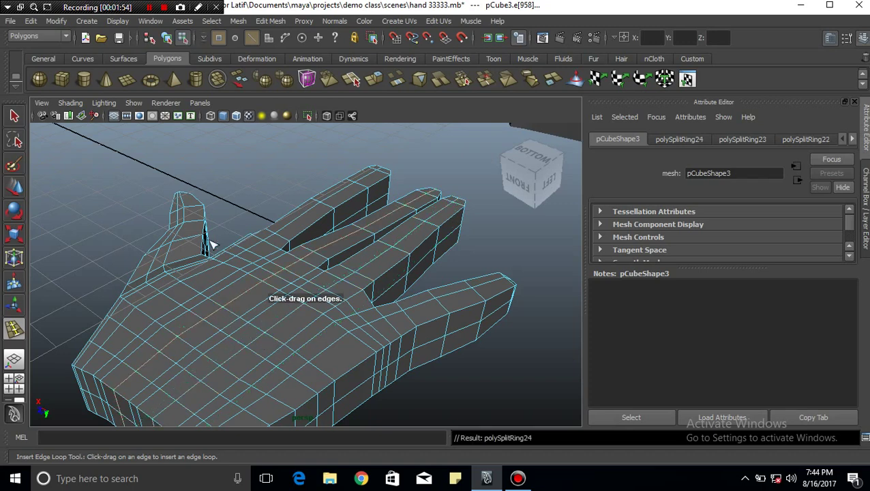
# Toggle the four-view layout and back, pull the view out, and deselect the hand.
pyautogui.press('space')
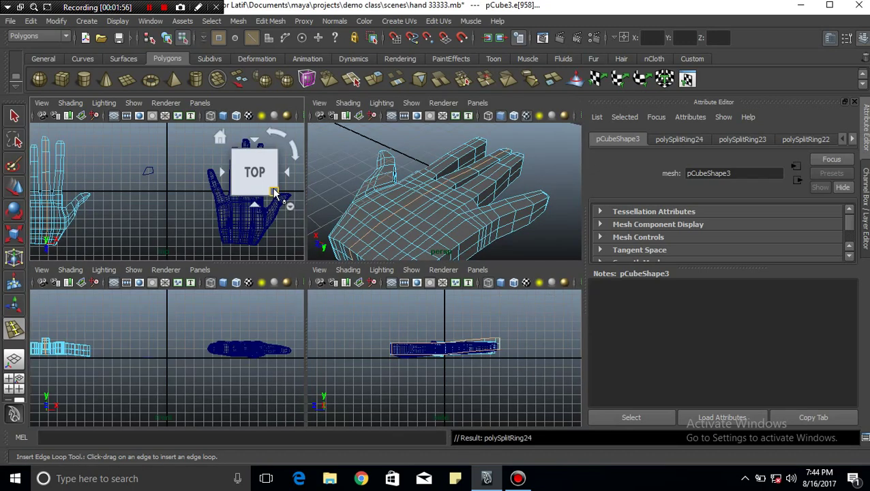
pyautogui.press('space')
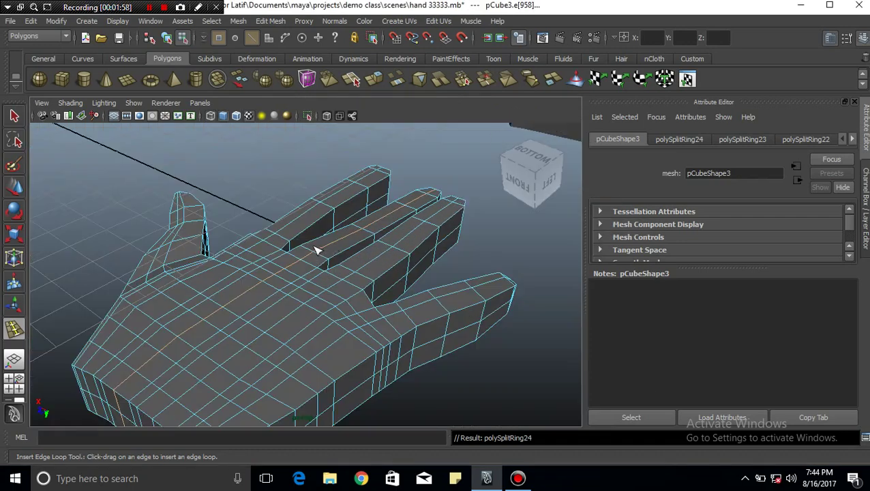
pyautogui.keyDown('alt'); pyautogui.moveTo(316, 249); pyautogui.dragTo(289, 266, button='right'); pyautogui.keyUp('alt')
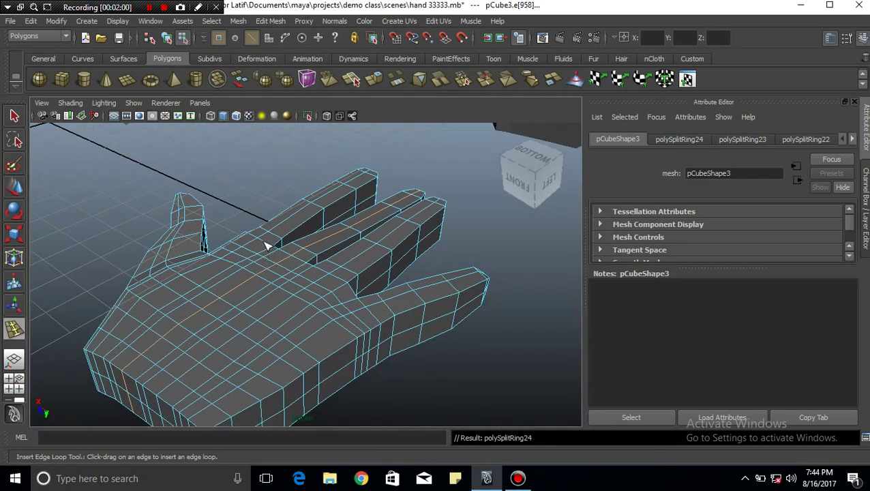
pyautogui.click(270, 287)
# Reselect the hand in object mode, switch to the Select Tool (Q), orbit to inspect the loops, and open the Mesh menu.
pyautogui.moveTo(268, 275); pyautogui.dragTo(313, 233, button='right')
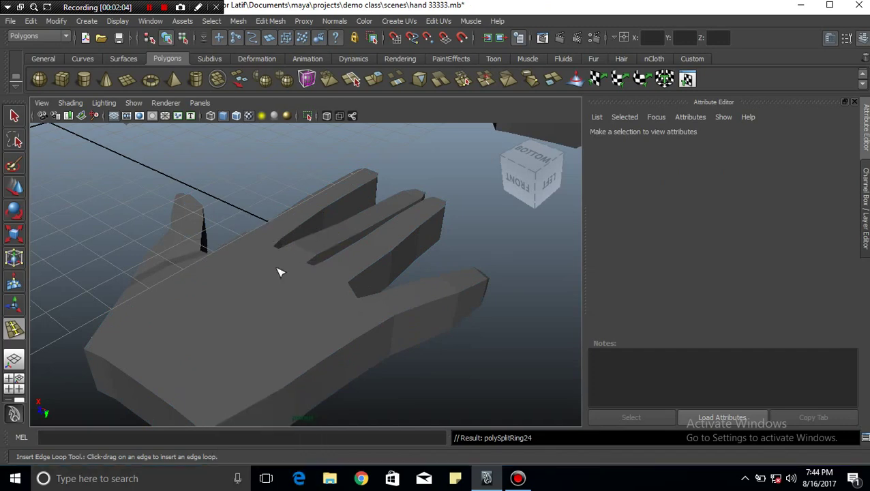
pyautogui.press('space')
pyautogui.click(408, 225)
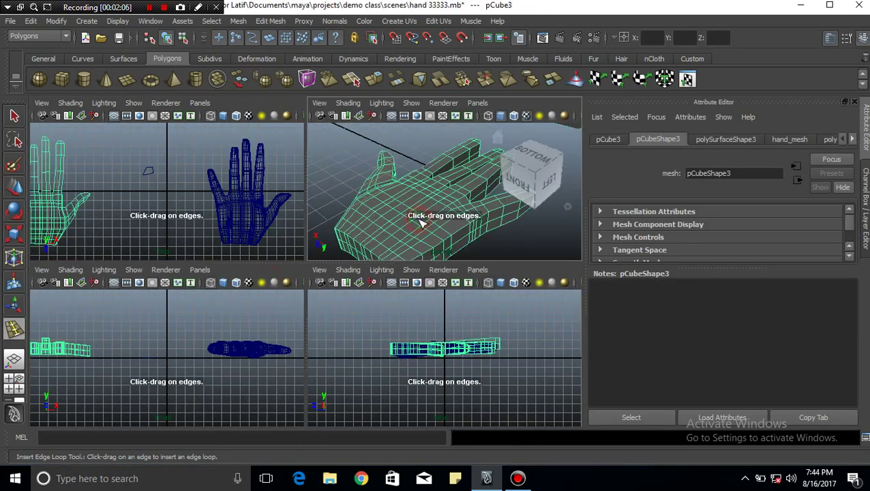
pyautogui.press('space')
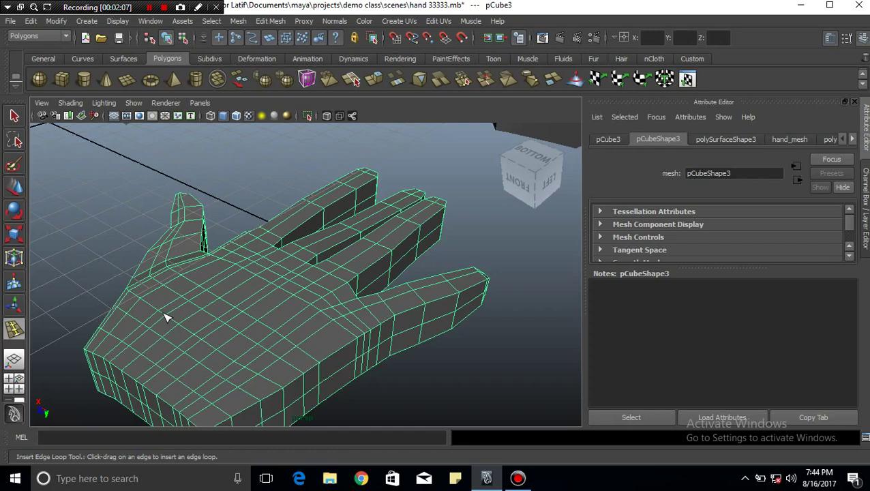
pyautogui.press('q')
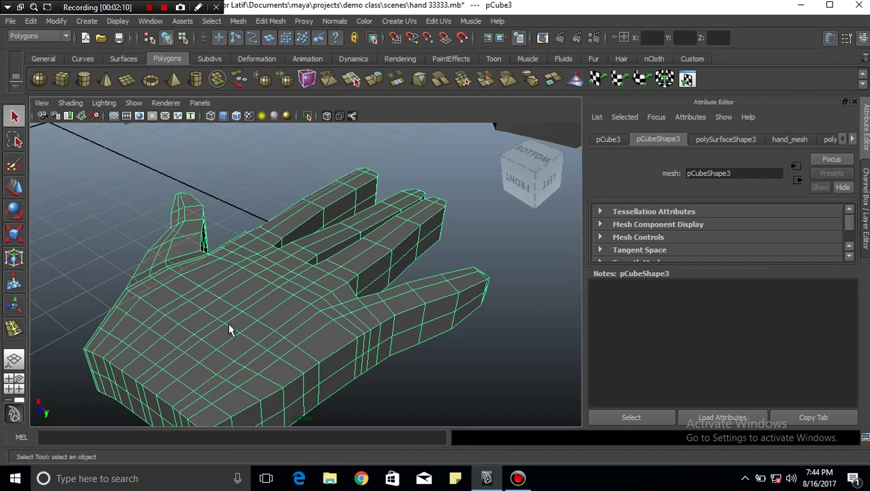
pyautogui.moveTo(219, 331)
pyautogui.keyDown('alt'); pyautogui.mouseDown()
pyautogui.moveTo(272, 301)
pyautogui.moveTo(220, 321)
pyautogui.moveTo(214, 336)
pyautogui.moveTo(248, 287)
pyautogui.moveTo(243, 179)
pyautogui.mouseUp(); pyautogui.keyUp('alt')
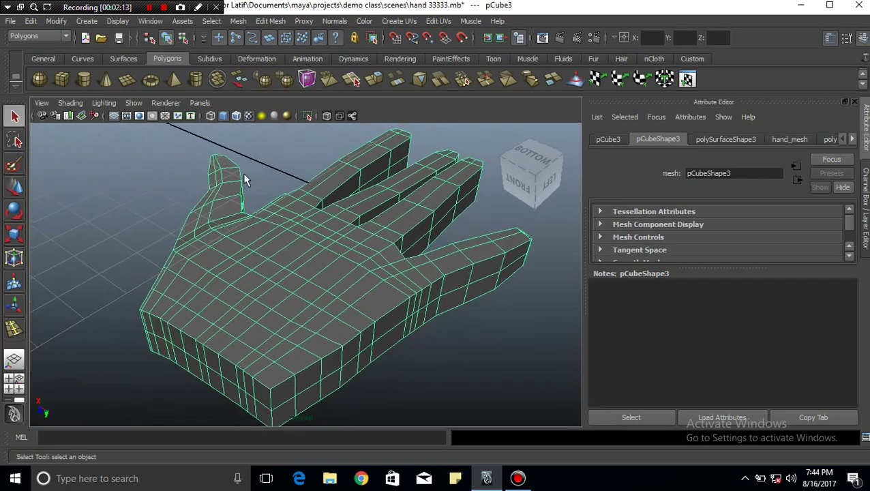
pyautogui.click(236, 21)
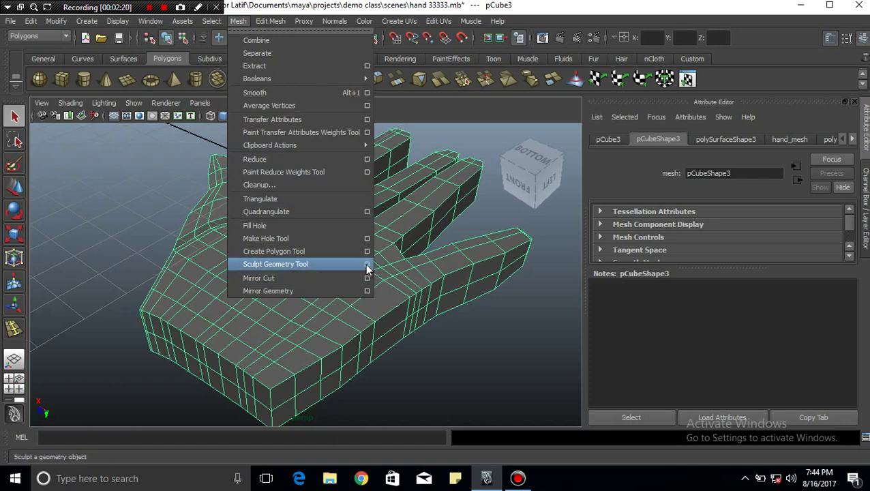
# Open the Sculpt Geometry Tool, reset its settings, and set the brush Radius(U) to 0.5.
pyautogui.click(367, 265)
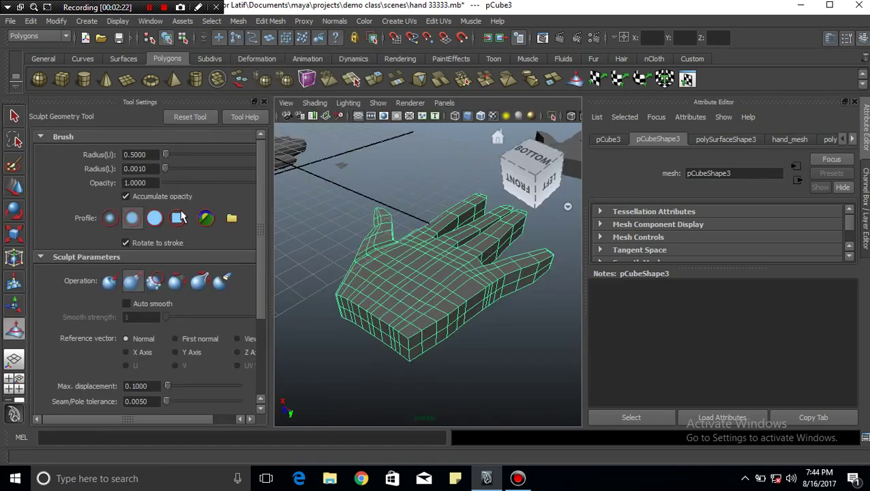
pyautogui.click(190, 117)
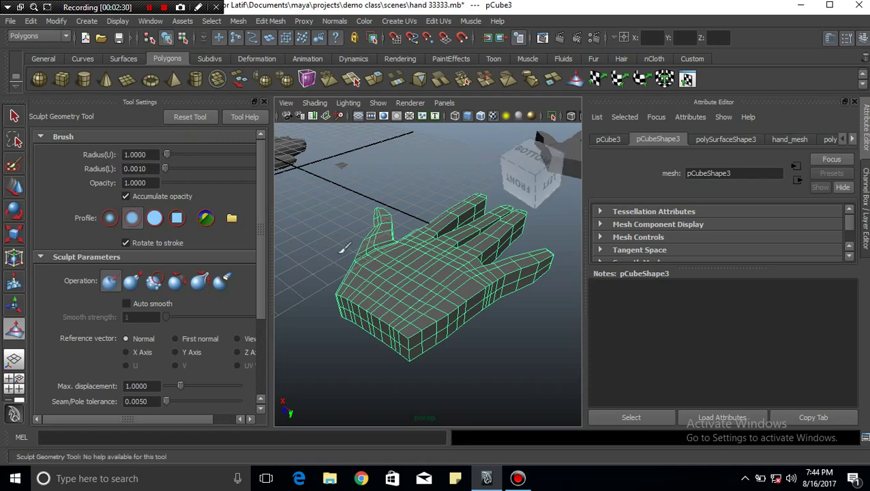
pyautogui.scroll(5, 424, 275)
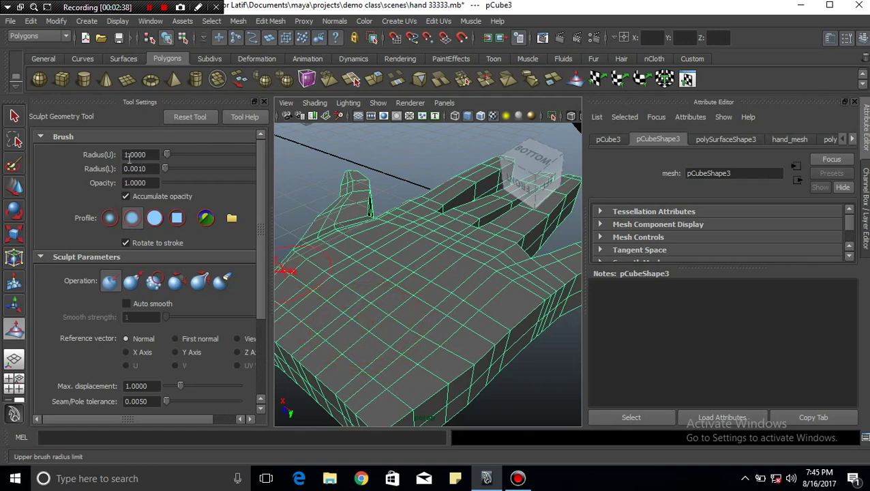
pyautogui.moveTo(151, 154); pyautogui.dragTo(111, 157)
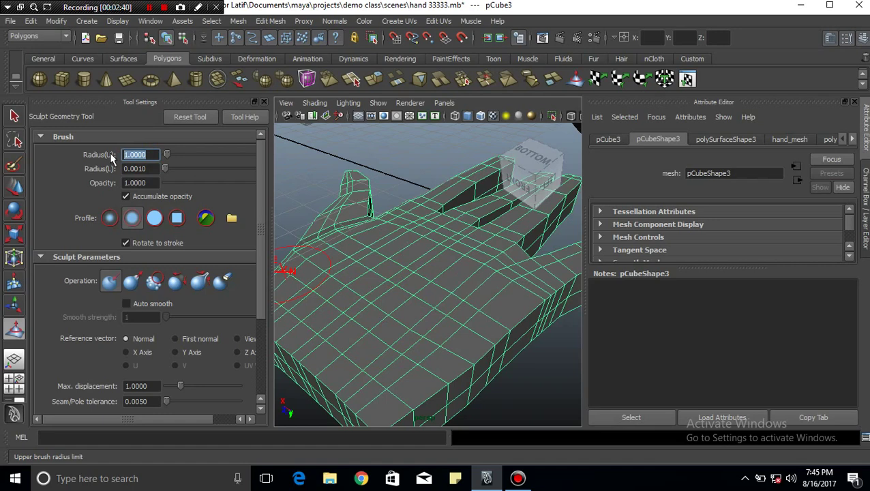
pyautogui.write('.')
pyautogui.press('Return')
pyautogui.moveTo(150, 155); pyautogui.dragTo(88, 151)
pyautogui.write('.')
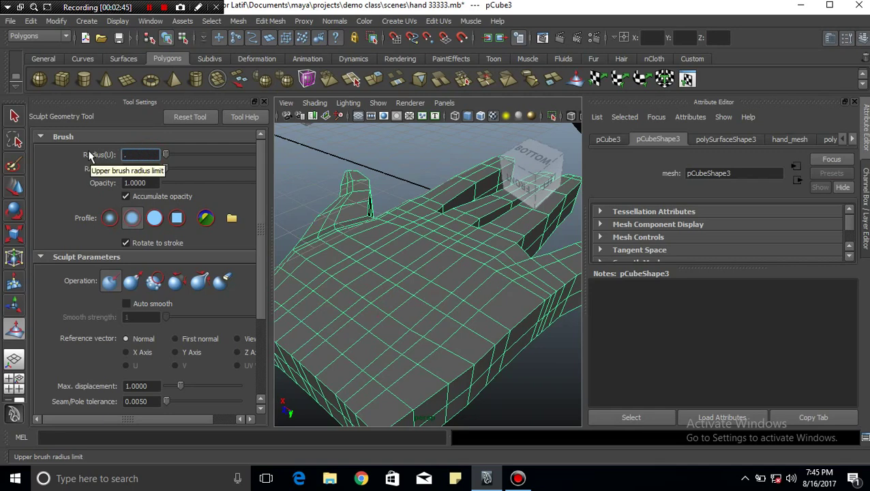
pyautogui.press('Return')
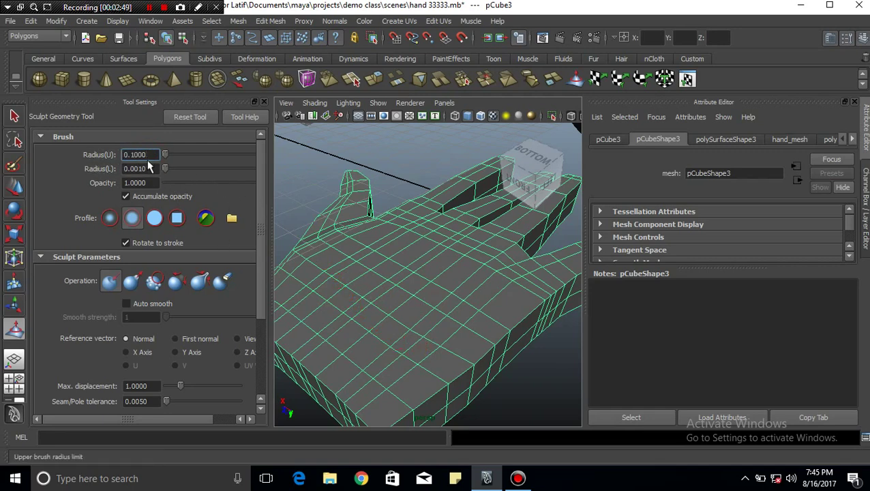
pyautogui.moveTo(153, 155); pyautogui.dragTo(93, 145)
pyautogui.write('.')
pyautogui.write('5')
pyautogui.press('Return')
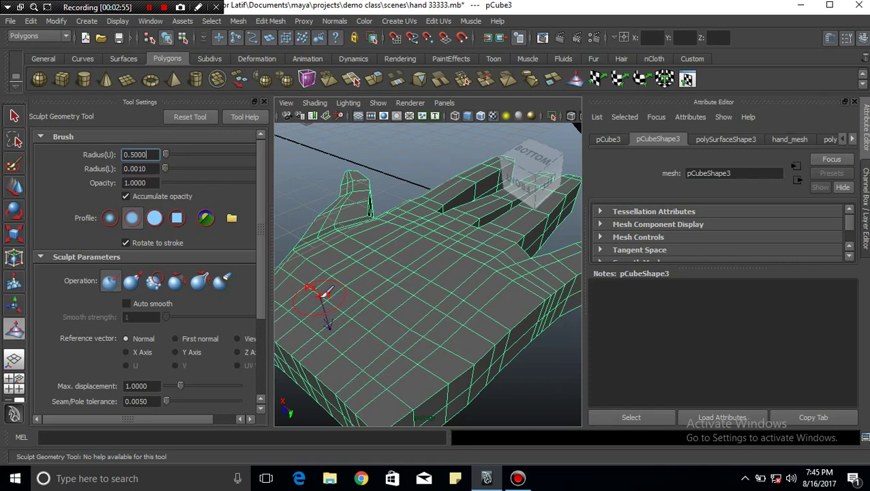
# Push a test dent into the palm, then undo it.
pyautogui.moveTo(351, 258); pyautogui.dragTo(424, 288)
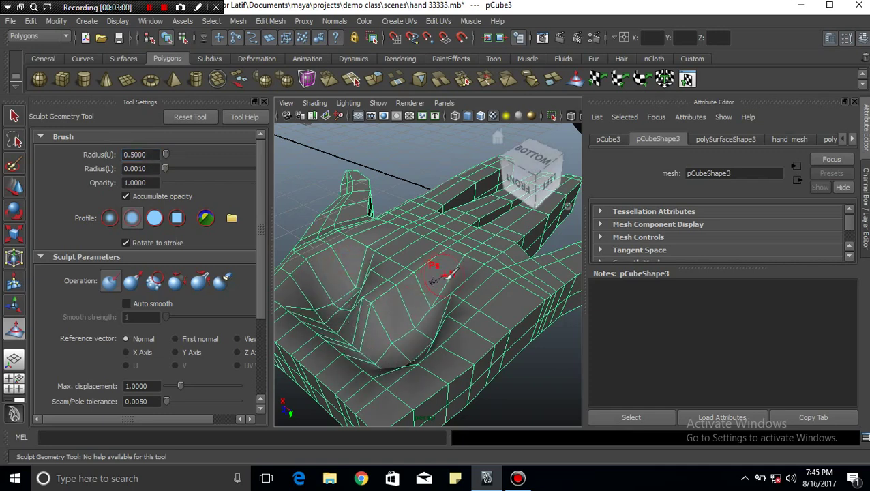
pyautogui.hotkey('ctrl', 'z')
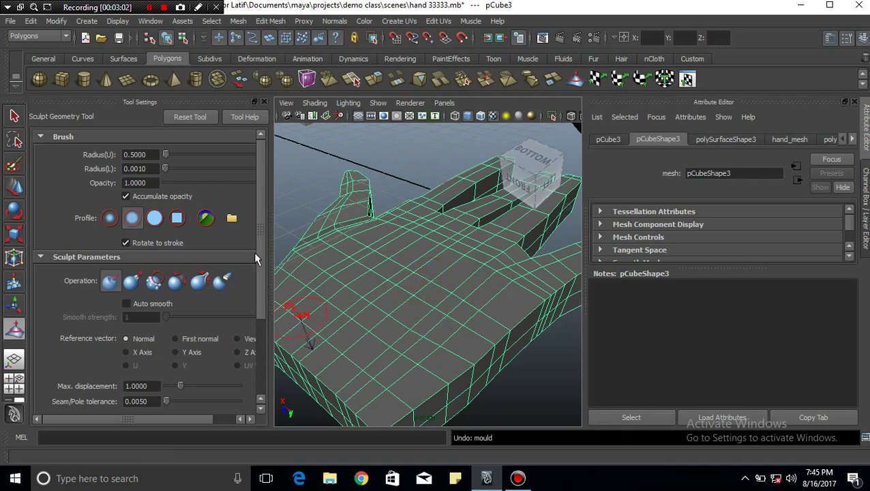
pyautogui.scroll(-1, 261, 247)
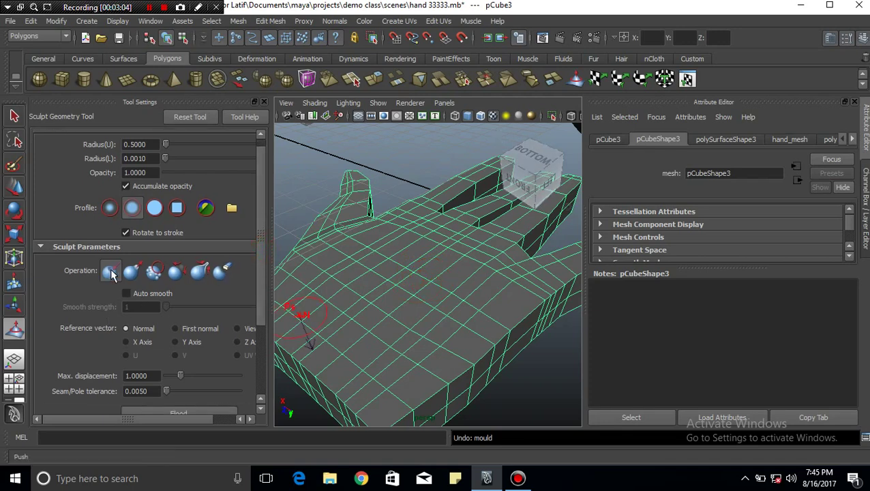
pyautogui.moveTo(258, 244); pyautogui.dragTo(261, 314)
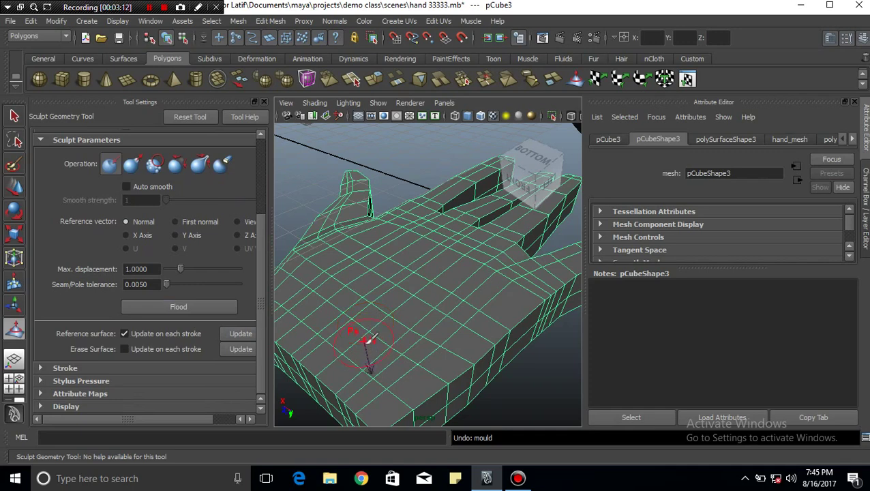
# Sculpt a dent into the palm, orbit to inspect it, then undo it.
pyautogui.scroll(3, 376, 344)
pyautogui.scroll(-1, 376, 344)
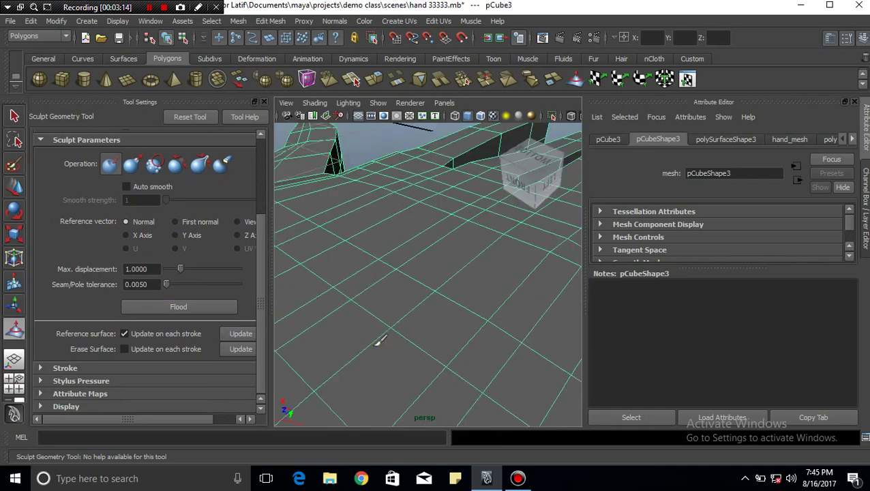
pyautogui.scroll(-2, 376, 344)
pyautogui.scroll(2, 376, 344)
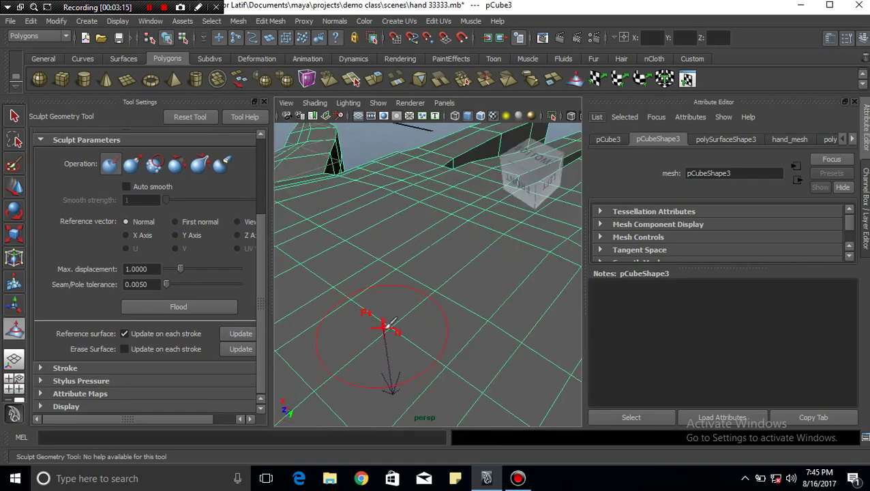
pyautogui.click(389, 330)
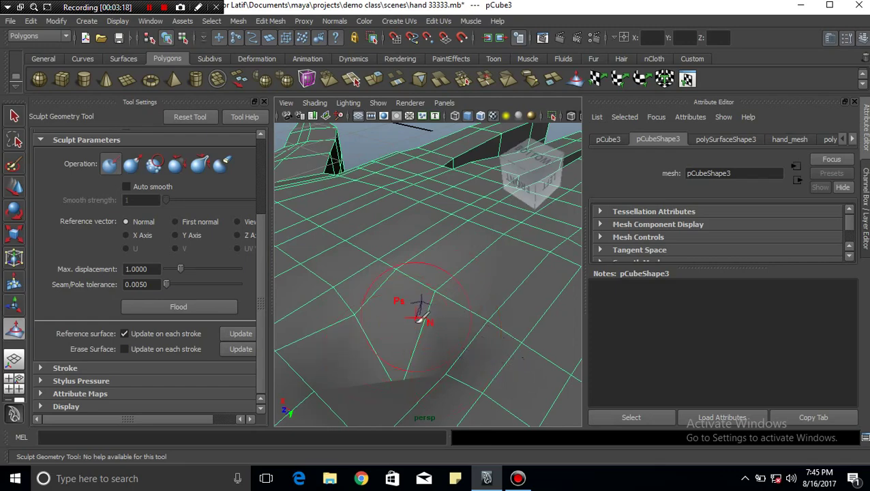
pyautogui.moveTo(419, 313)
pyautogui.keyDown('alt'); pyautogui.mouseDown()
pyautogui.moveTo(402, 330)
pyautogui.moveTo(374, 307)
pyautogui.mouseUp(); pyautogui.keyUp('alt')
pyautogui.keyDown('alt'); pyautogui.moveTo(390, 334); pyautogui.dragTo(436, 348); pyautogui.keyUp('alt')
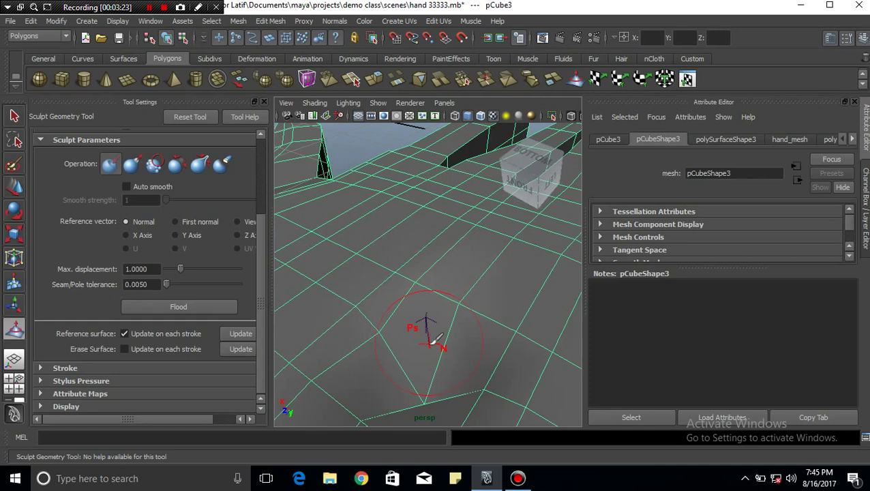
pyautogui.hotkey('ctrl', 'z')
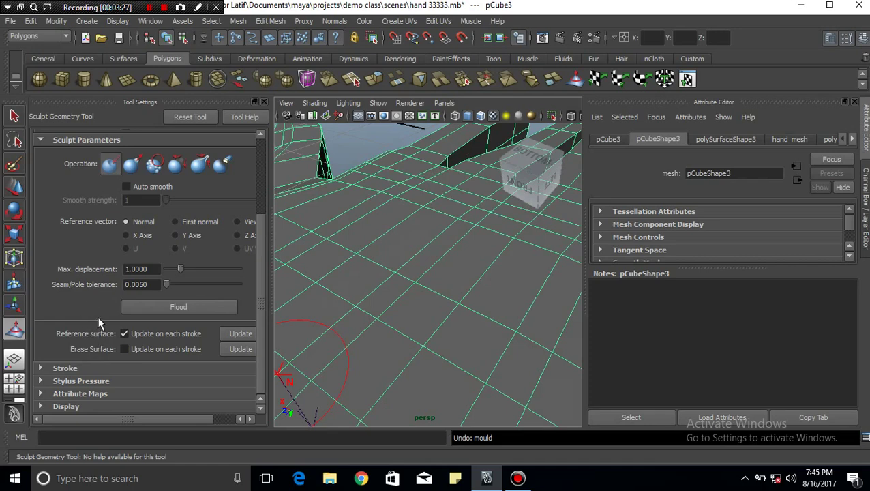
# Try maximum displacement 0.5, then settle on 0.1, undoing each trial palm stroke.
pyautogui.click(156, 269)
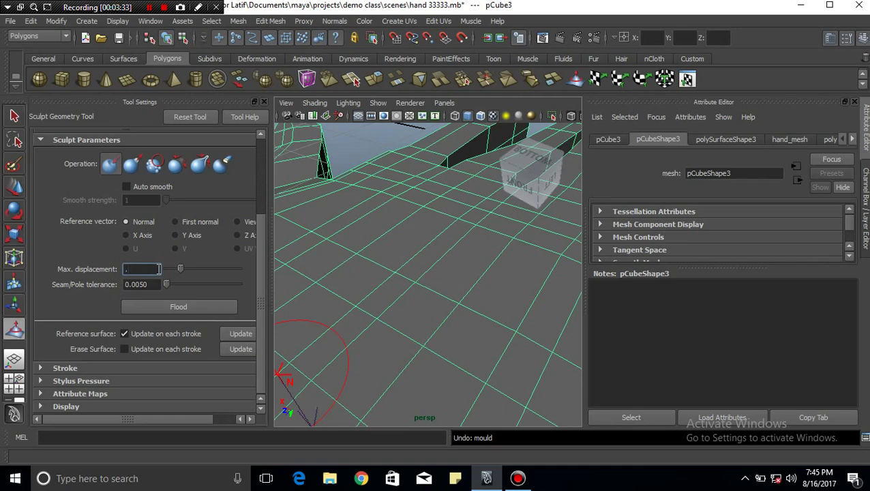
pyautogui.write('0.5000')
pyautogui.press('Return')
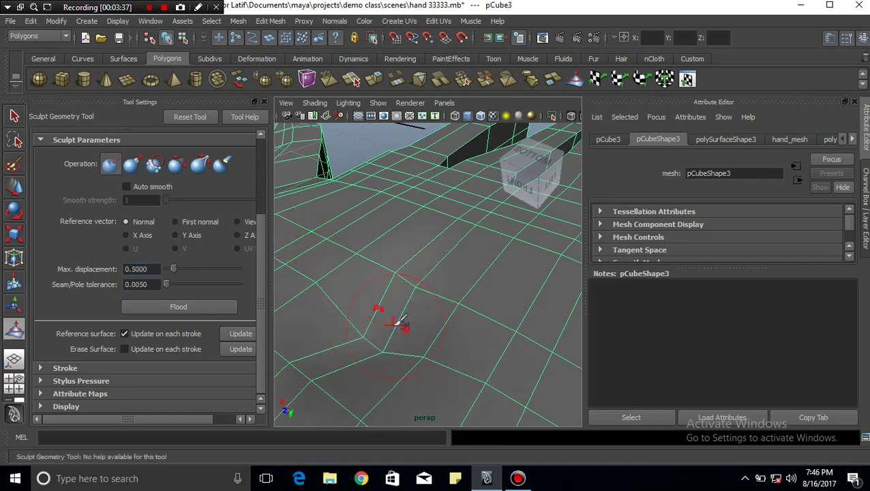
pyautogui.moveTo(382, 308); pyautogui.dragTo(400, 319)
pyautogui.hotkey('ctrl', 'z')
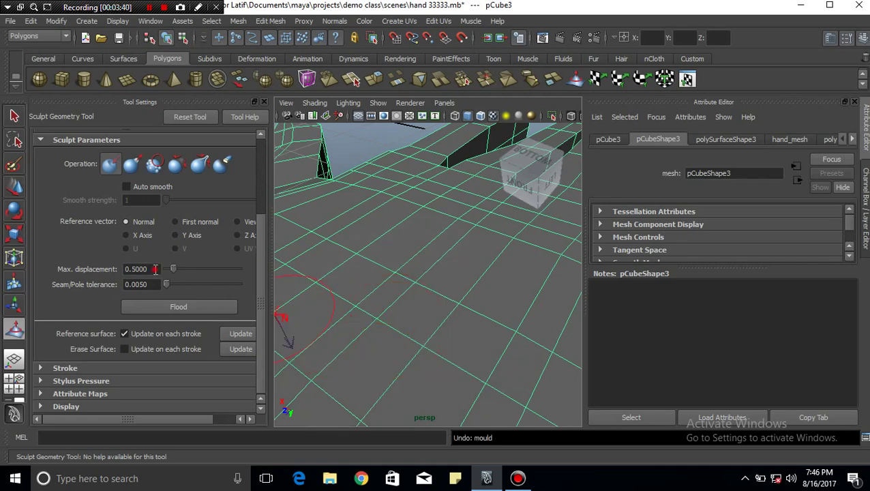
pyautogui.doubleClick(156, 268)
pyautogui.write('.1')
pyautogui.press('Return')
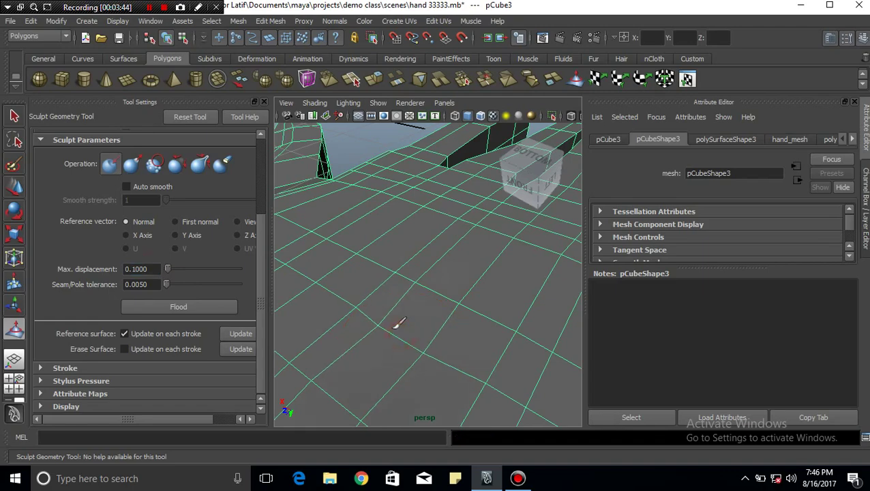
pyautogui.keyDown('alt'); pyautogui.moveTo(398, 330); pyautogui.dragTo(409, 319); pyautogui.keyUp('alt')
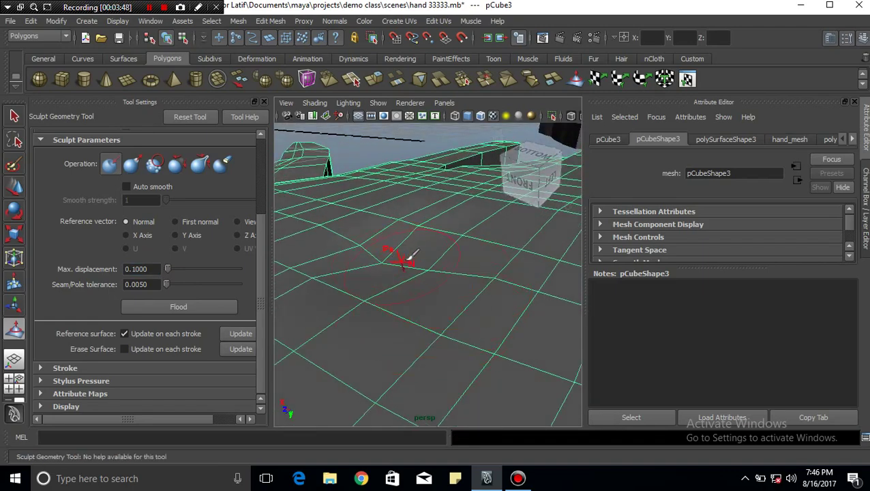
pyautogui.moveTo(394, 242); pyautogui.dragTo(419, 294)
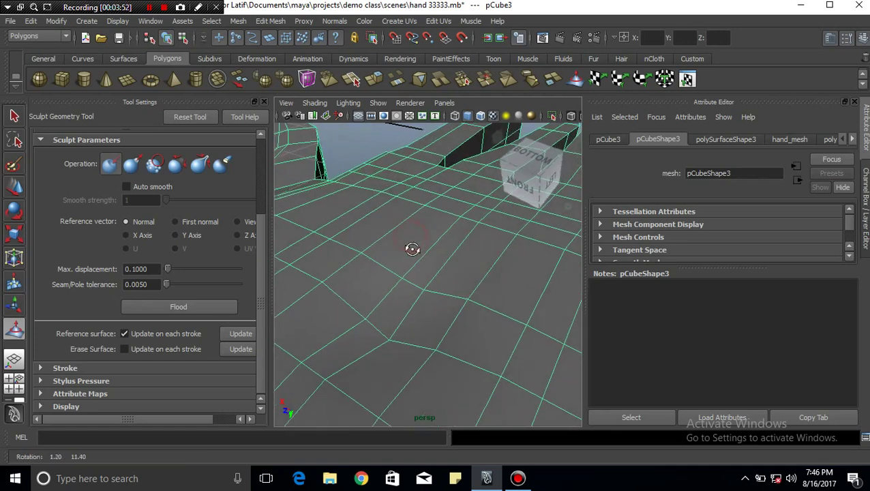
pyautogui.hotkey('ctrl', 'z')
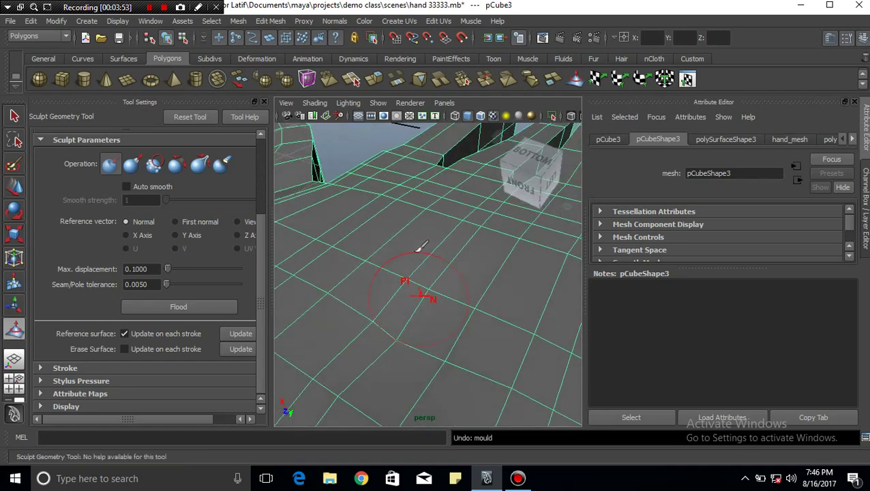
# Zoom out and back in, then open and re-minimize the Bandicam window.
pyautogui.scroll(-3, 408, 285)
pyautogui.scroll(-2, 407, 305)
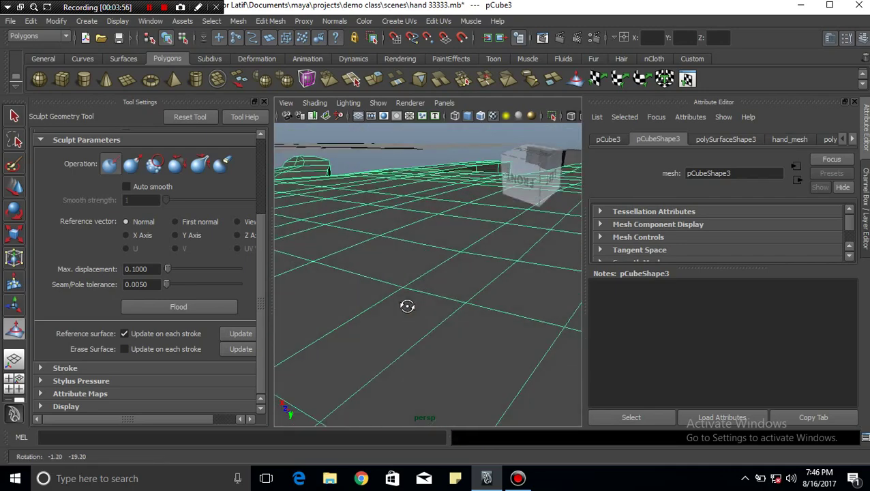
pyautogui.scroll(-2, 408, 272)
pyautogui.scroll(-2, 417, 310)
pyautogui.scroll(3, 414, 296)
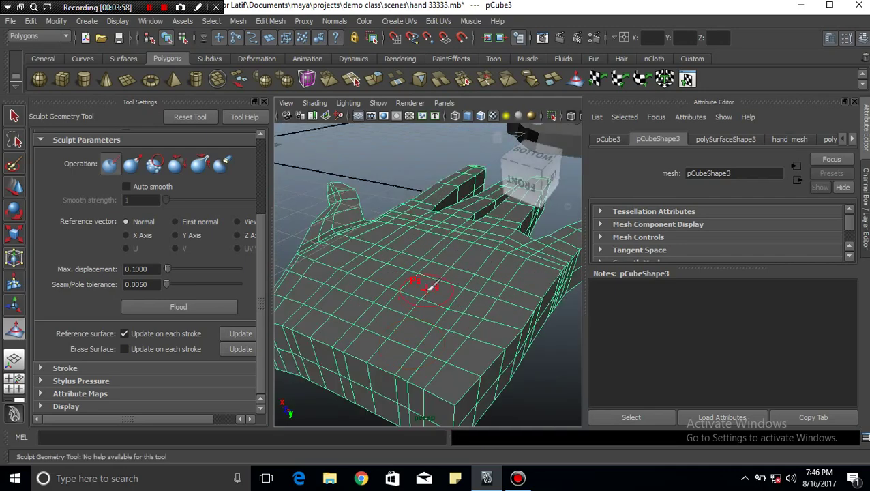
pyautogui.scroll(2, 411, 290)
pyautogui.click(518, 477)
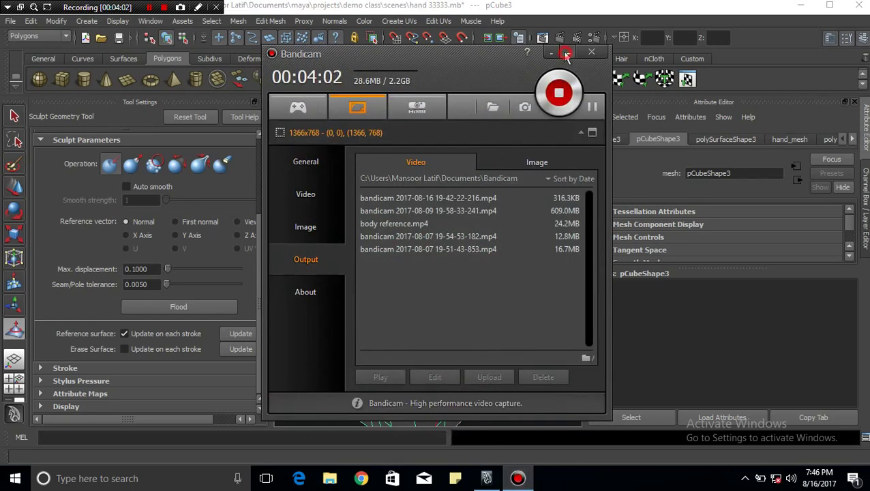
pyautogui.click(566, 53)
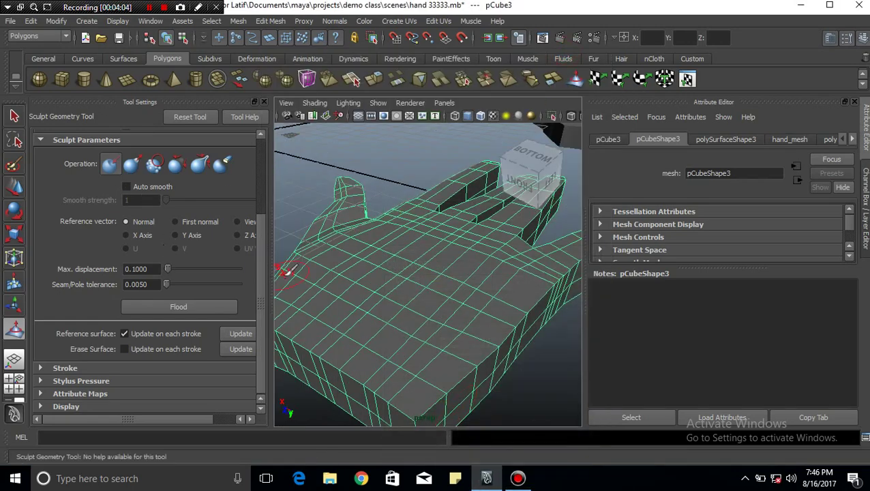
# Switch the sculpt brush to Pull and orbit to a frontal view of the palm.
pyautogui.click(133, 166)
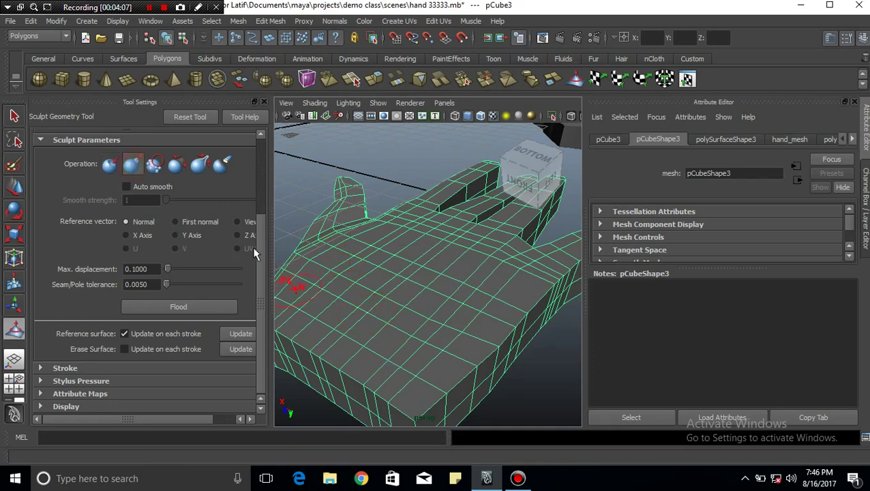
pyautogui.keyDown('alt'); pyautogui.moveTo(333, 293); pyautogui.dragTo(368, 303); pyautogui.keyUp('alt')
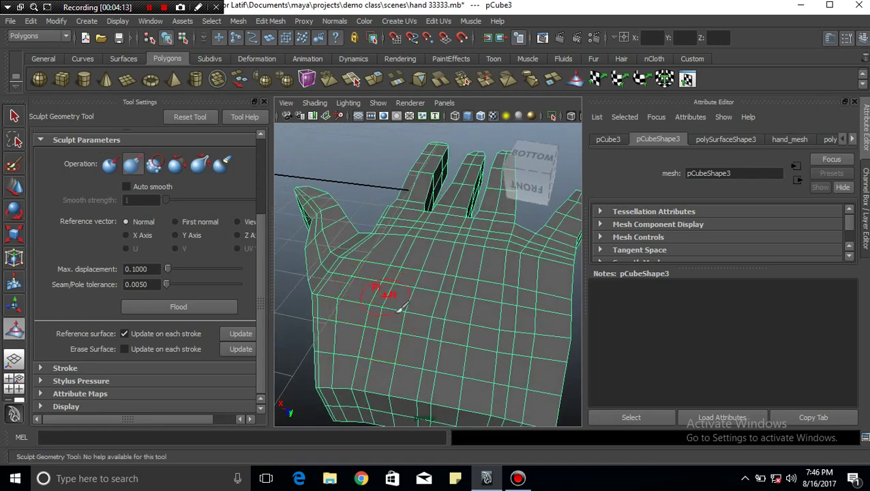
pyautogui.scroll(-3, 402, 310)
pyautogui.moveTo(411, 295)
pyautogui.keyDown('alt'); pyautogui.mouseDown()
pyautogui.moveTo(413, 318)
pyautogui.moveTo(400, 305)
pyautogui.moveTo(414, 287)
pyautogui.mouseUp(); pyautogui.keyUp('alt')
pyautogui.scroll(3, 398, 291)
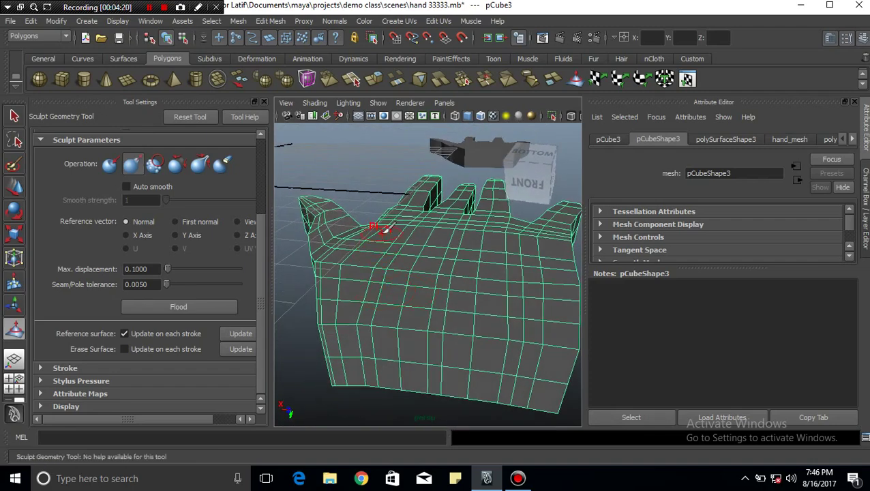
# Paint strokes down and across the palm to form dents and a crease, orbiting between strokes.
pyautogui.moveTo(368, 258); pyautogui.dragTo(382, 303)
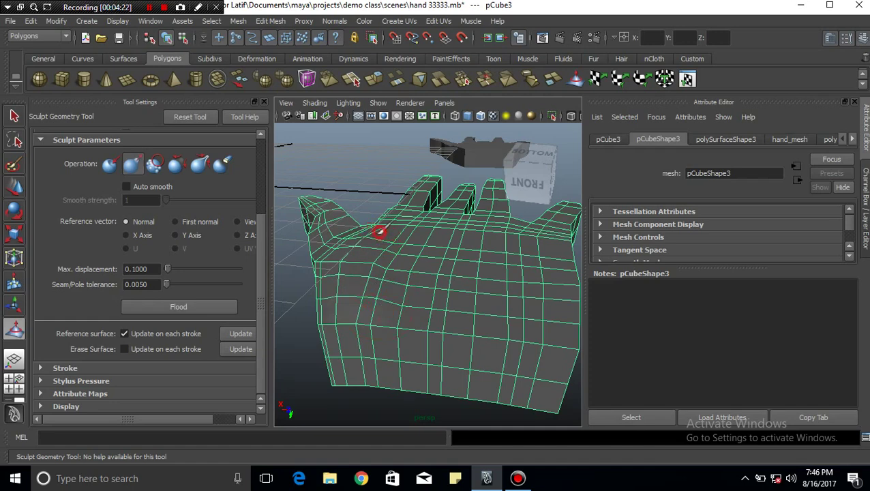
pyautogui.moveTo(381, 232)
pyautogui.mouseDown()
pyautogui.moveTo(367, 265)
pyautogui.moveTo(377, 298)
pyautogui.mouseUp()
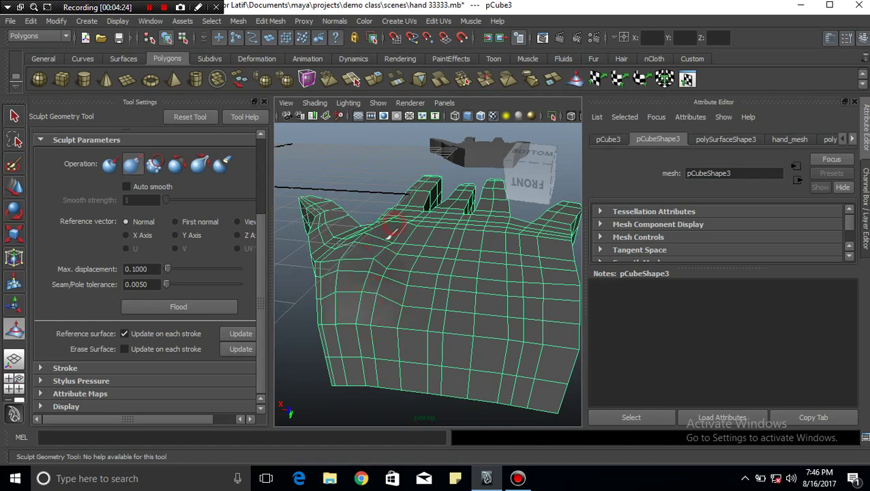
pyautogui.moveTo(381, 242); pyautogui.dragTo(371, 289)
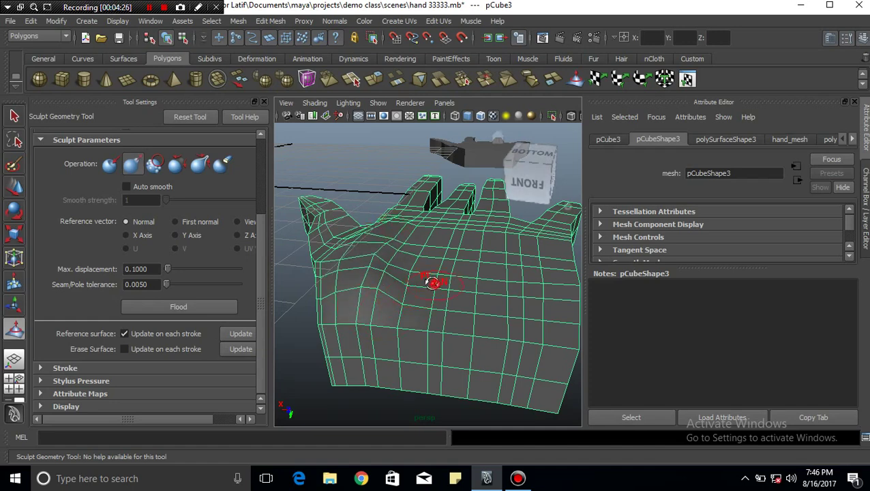
pyautogui.moveTo(435, 285)
pyautogui.keyDown('alt'); pyautogui.mouseDown()
pyautogui.moveTo(437, 262)
pyautogui.moveTo(413, 287)
pyautogui.moveTo(420, 292)
pyautogui.mouseUp(); pyautogui.keyUp('alt')
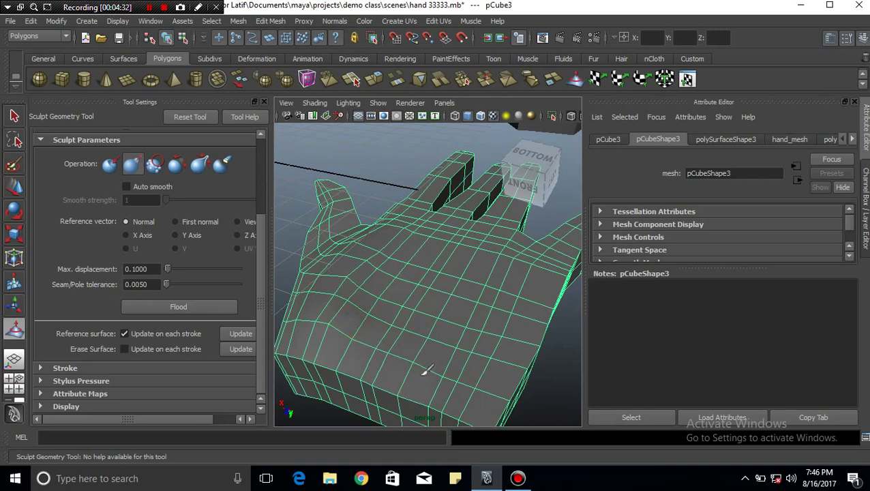
pyautogui.moveTo(358, 320); pyautogui.dragTo(417, 364)
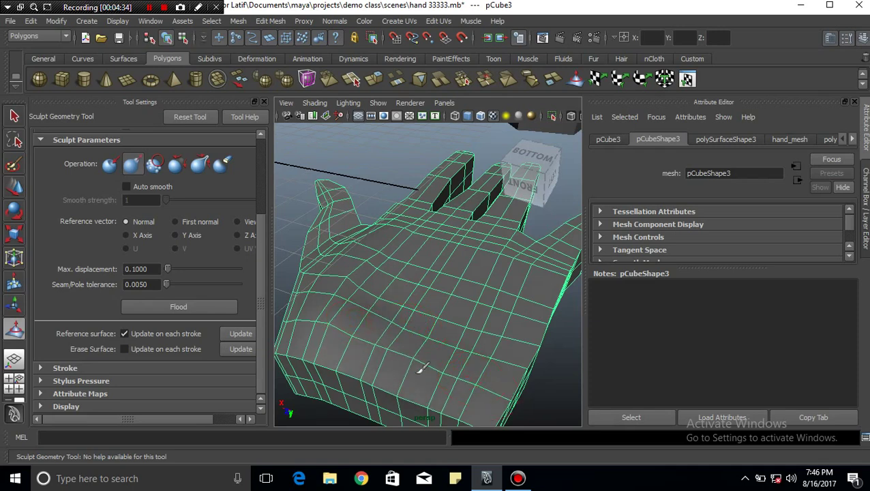
pyautogui.moveTo(359, 307); pyautogui.dragTo(413, 360)
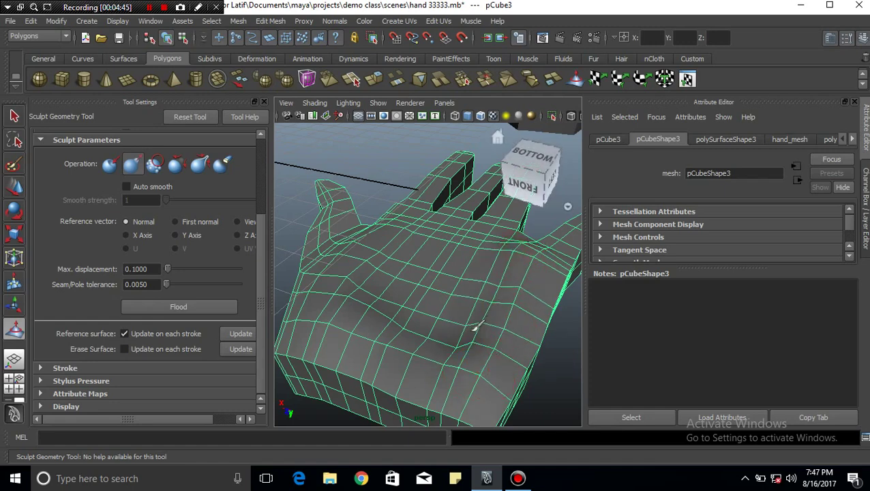
pyautogui.moveTo(522, 294)
pyautogui.keyDown('alt'); pyautogui.mouseDown()
pyautogui.moveTo(460, 293)
pyautogui.moveTo(431, 275)
pyautogui.moveTo(430, 214)
pyautogui.mouseUp(); pyautogui.keyUp('alt')
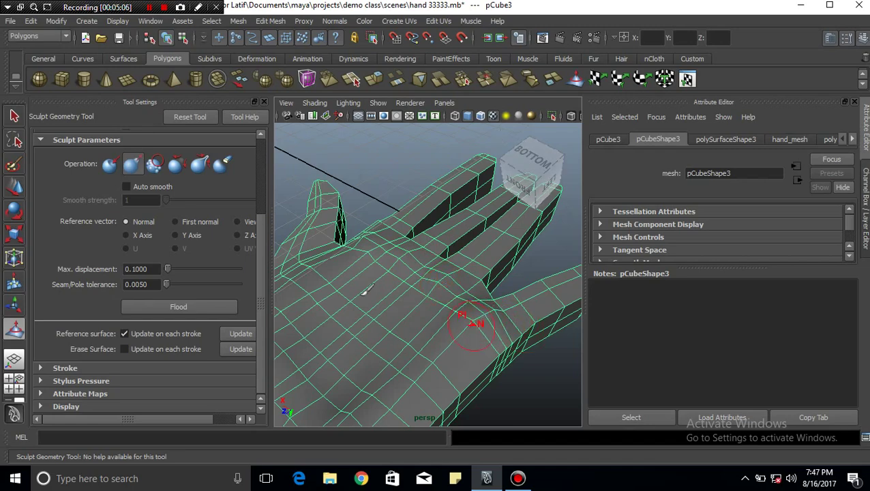
pyautogui.keyDown('alt'); pyautogui.moveTo(361, 297); pyautogui.dragTo(460, 296); pyautogui.keyUp('alt')
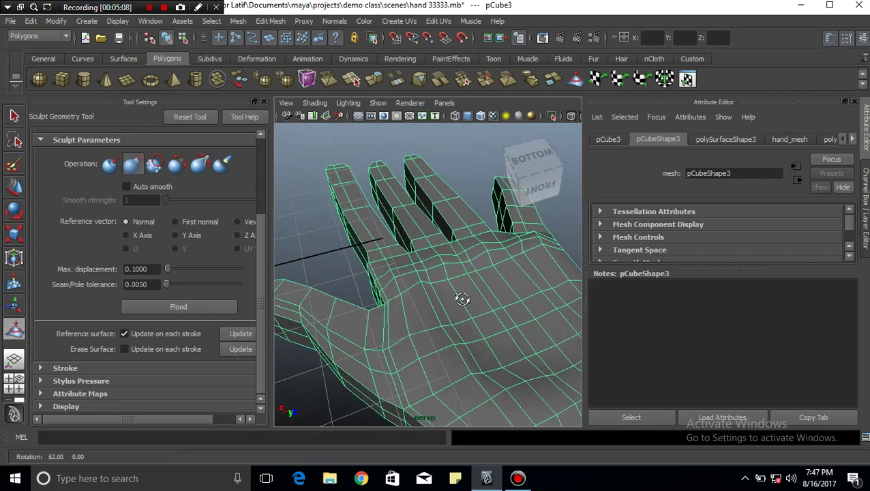
pyautogui.keyDown('alt'); pyautogui.moveTo(491, 341); pyautogui.dragTo(442, 319); pyautogui.keyUp('alt')
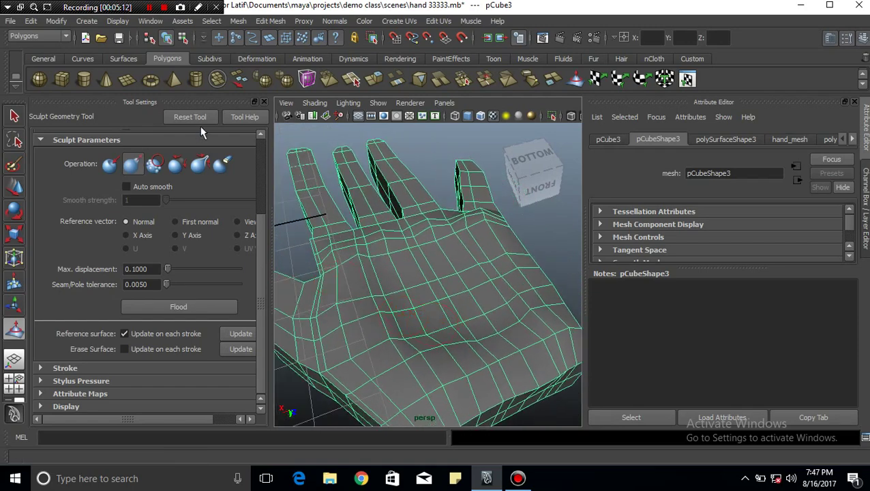
# Close Tool Settings and the Channel Box, reframe the hand, and save hand 33333.mb.
pyautogui.click(263, 102)
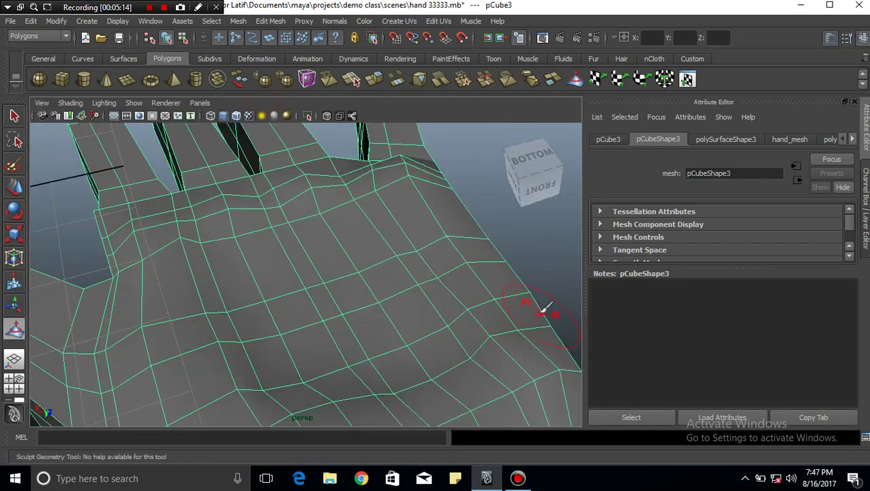
pyautogui.click(865, 194)
pyautogui.click(865, 195)
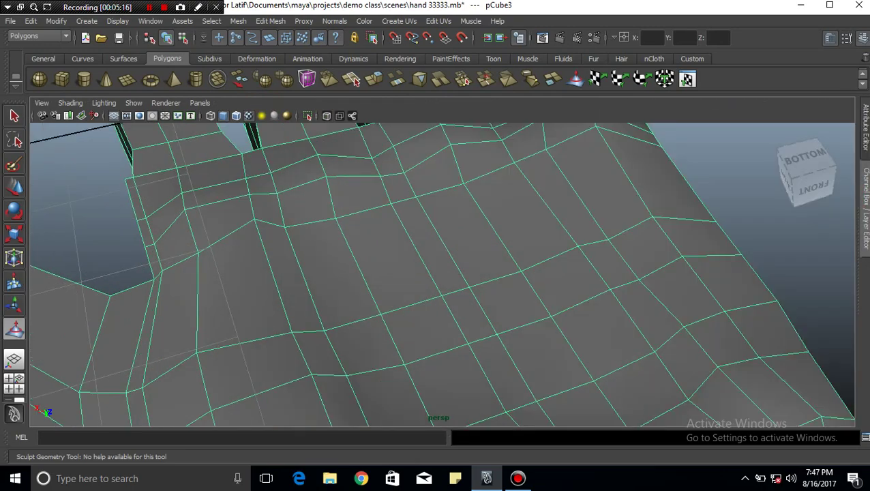
pyautogui.scroll(-5, 525, 219)
pyautogui.keyDown('alt'); pyautogui.moveTo(525, 219); pyautogui.dragTo(543, 213); pyautogui.keyUp('alt')
pyautogui.scroll(-3, 565, 267)
pyautogui.keyDown('alt'); pyautogui.moveTo(565, 267); pyautogui.dragTo(478, 258); pyautogui.keyUp('alt')
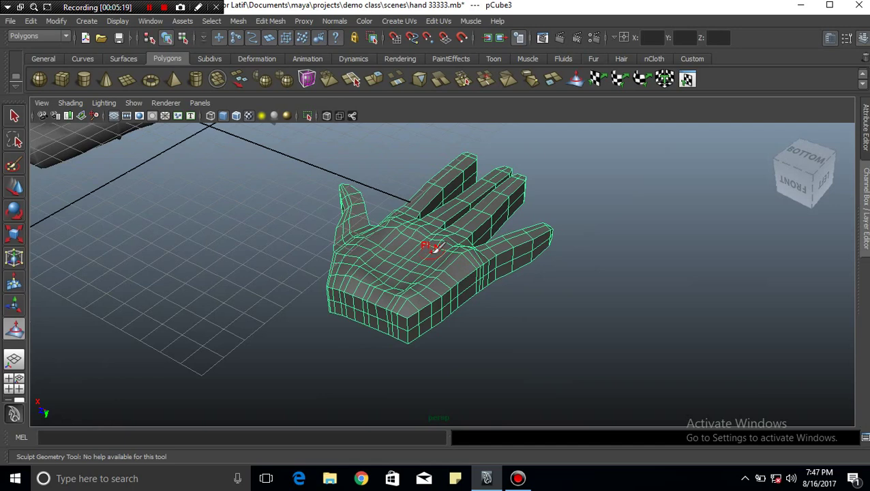
pyautogui.press('q')
pyautogui.hotkey('ctrl', 's')
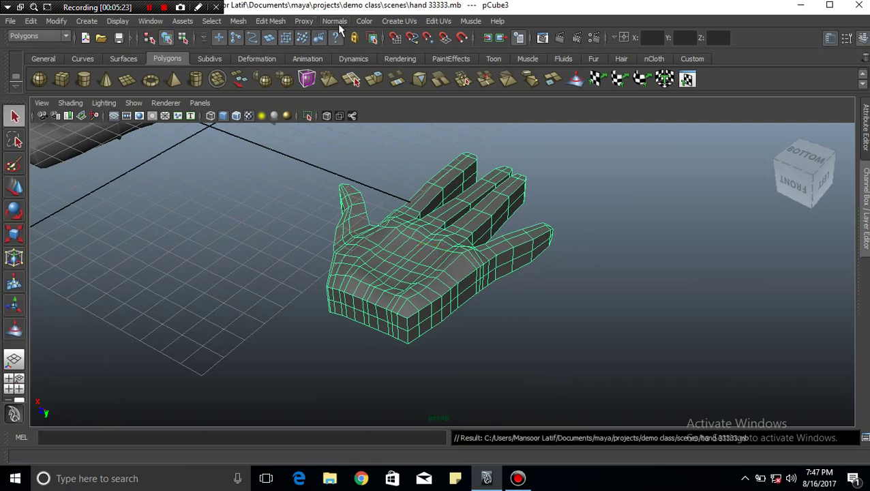
# Browse the Edit Mesh, Modify and Mesh menus looking for Smooth.
pyautogui.click(284, 21)
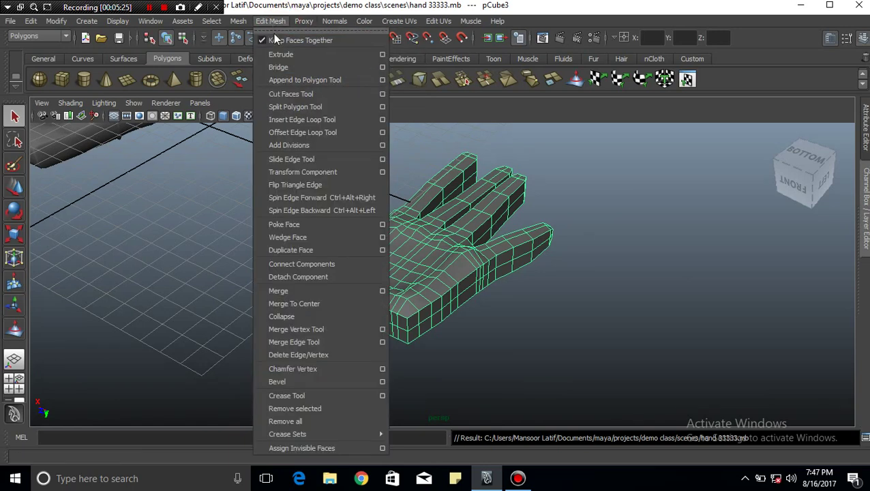
pyautogui.press('Escape')
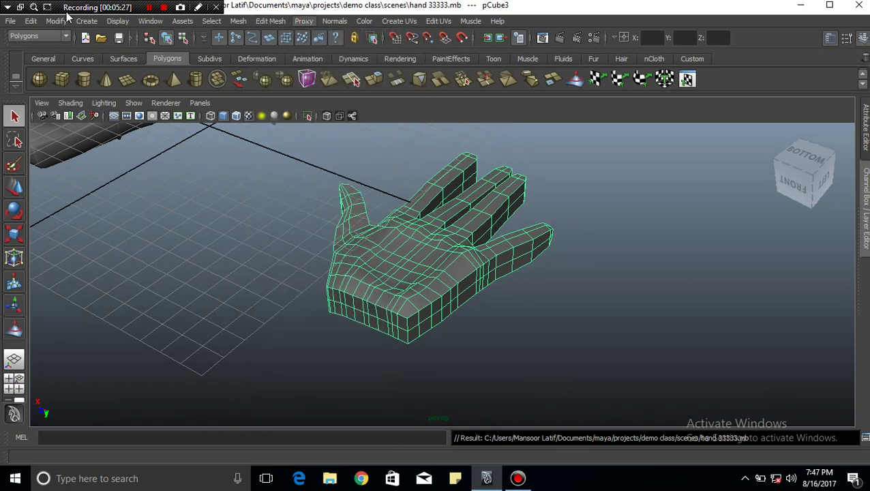
pyautogui.click(64, 21)
pyautogui.click(237, 23)
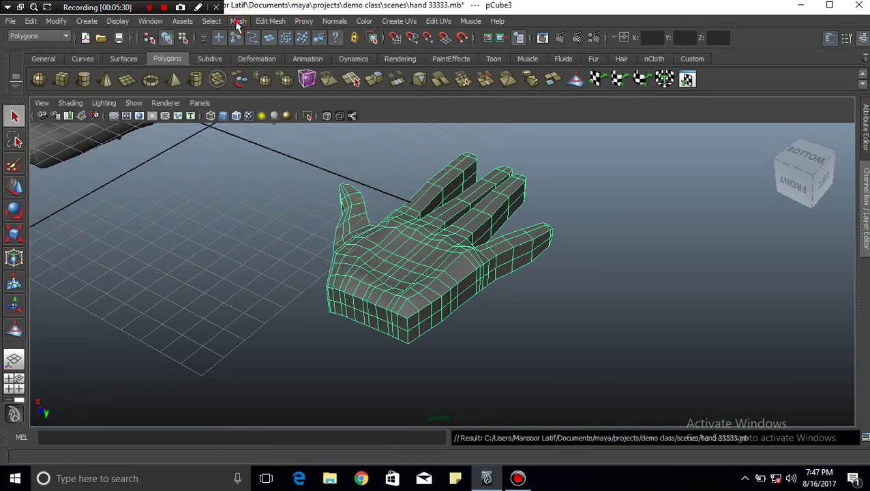
pyautogui.click(237, 24)
# Apply Smooth to the hand mesh for a dense, rounded surface, then deselect it.
pyautogui.click(261, 94)
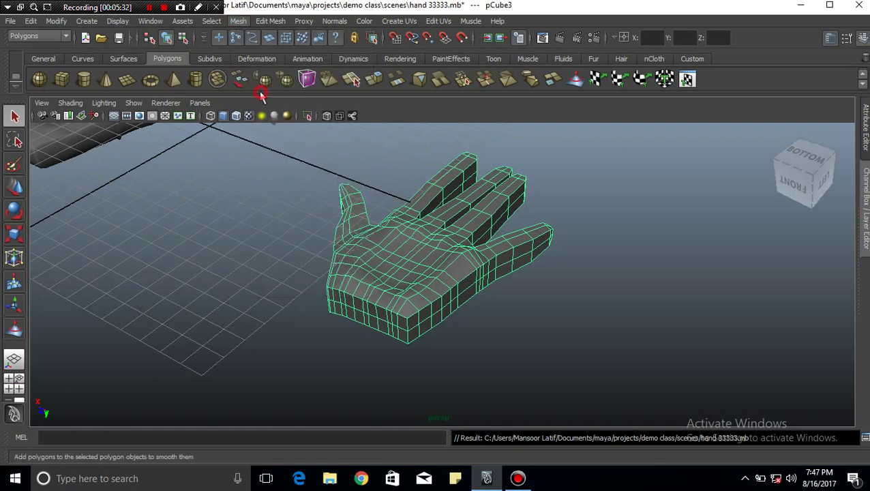
pyautogui.press('space')
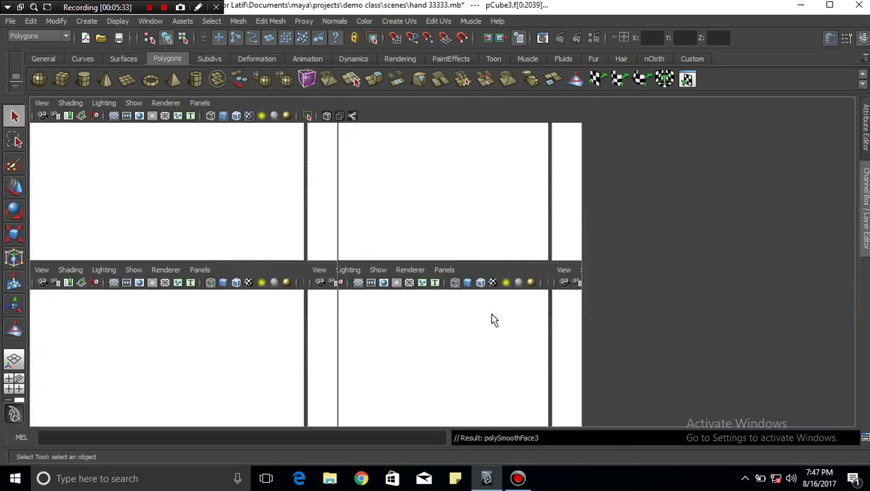
pyautogui.press('space')
pyautogui.press('space')
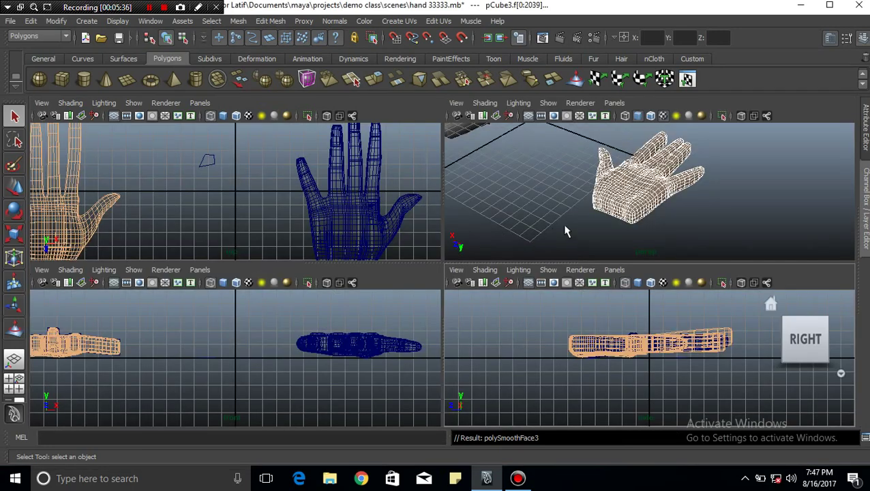
pyautogui.press('space')
pyautogui.click(558, 288)
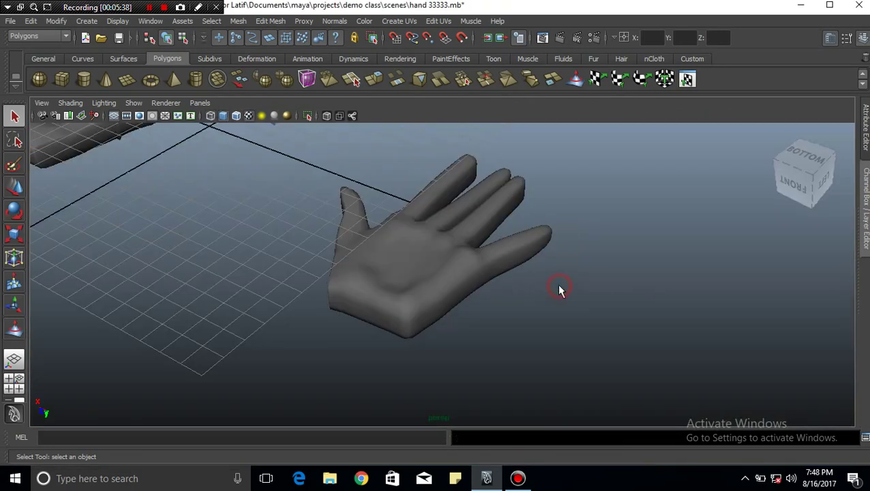
# Orbit around the smoothed hand to inspect the palm and fingers from several angles.
pyautogui.scroll(3, 437, 219)
pyautogui.scroll(2, 437, 218)
pyautogui.moveTo(436, 217)
pyautogui.keyDown('alt'); pyautogui.mouseDown()
pyautogui.moveTo(439, 202)
pyautogui.moveTo(413, 216)
pyautogui.moveTo(498, 224)
pyautogui.moveTo(402, 227)
pyautogui.moveTo(443, 261)
pyautogui.moveTo(384, 219)
pyautogui.moveTo(432, 326)
pyautogui.mouseUp(); pyautogui.keyUp('alt')
pyautogui.click(424, 246)
pyautogui.click(442, 337)
pyautogui.moveTo(410, 250)
pyautogui.keyDown('alt'); pyautogui.mouseDown()
pyautogui.moveTo(443, 258)
pyautogui.moveTo(460, 249)
pyautogui.moveTo(462, 257)
pyautogui.moveTo(427, 289)
pyautogui.moveTo(439, 289)
pyautogui.moveTo(379, 300)
pyautogui.mouseUp(); pyautogui.keyUp('alt')
pyautogui.moveTo(421, 261)
pyautogui.keyDown('alt'); pyautogui.mouseDown()
pyautogui.moveTo(398, 256)
pyautogui.moveTo(444, 227)
pyautogui.moveTo(312, 258)
pyautogui.moveTo(427, 239)
pyautogui.moveTo(373, 255)
pyautogui.mouseUp(); pyautogui.keyUp('alt')
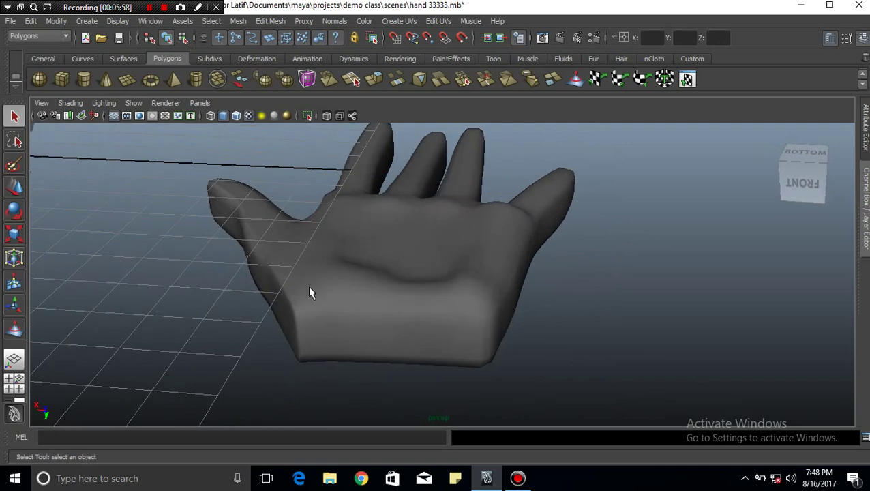
pyautogui.moveTo(460, 230)
pyautogui.keyDown('alt'); pyautogui.mouseDown()
pyautogui.moveTo(446, 223)
pyautogui.moveTo(410, 239)
pyautogui.moveTo(423, 266)
pyautogui.mouseUp(); pyautogui.keyUp('alt')
pyautogui.click(394, 268)
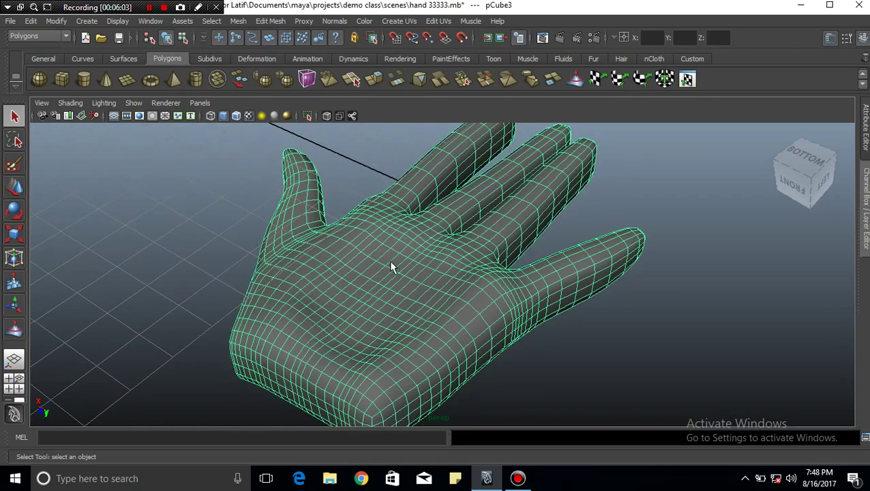
pyautogui.moveTo(439, 295)
pyautogui.keyDown('alt'); pyautogui.mouseDown()
pyautogui.moveTo(372, 255)
pyautogui.moveTo(476, 276)
pyautogui.moveTo(469, 307)
pyautogui.mouseUp(); pyautogui.keyUp('alt')
# Zoom in on the smoothed hand and undo the recent selection changes.
pyautogui.scroll(1, 495, 324)
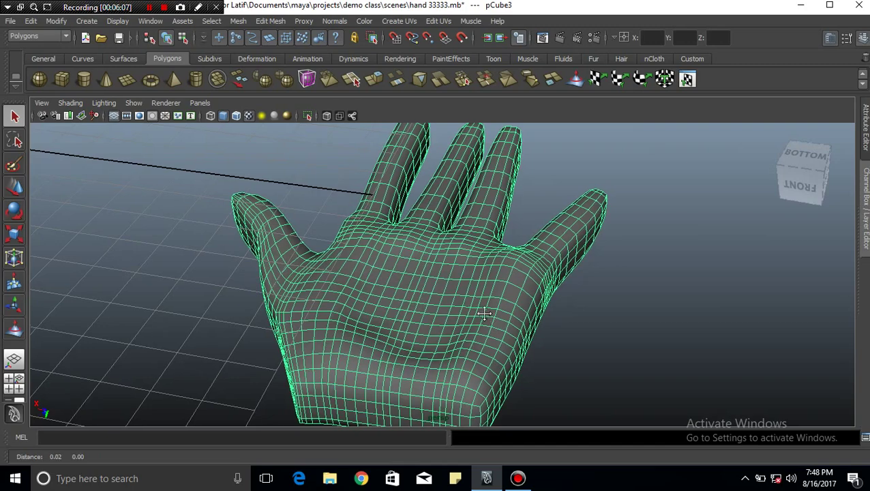
pyautogui.scroll(2, 477, 306)
pyautogui.scroll(2, 461, 293)
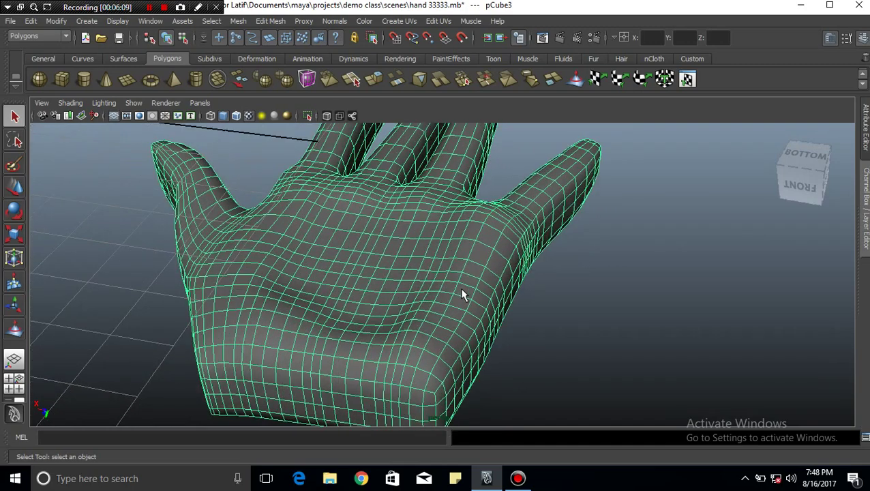
pyautogui.scroll(-1, 417, 273)
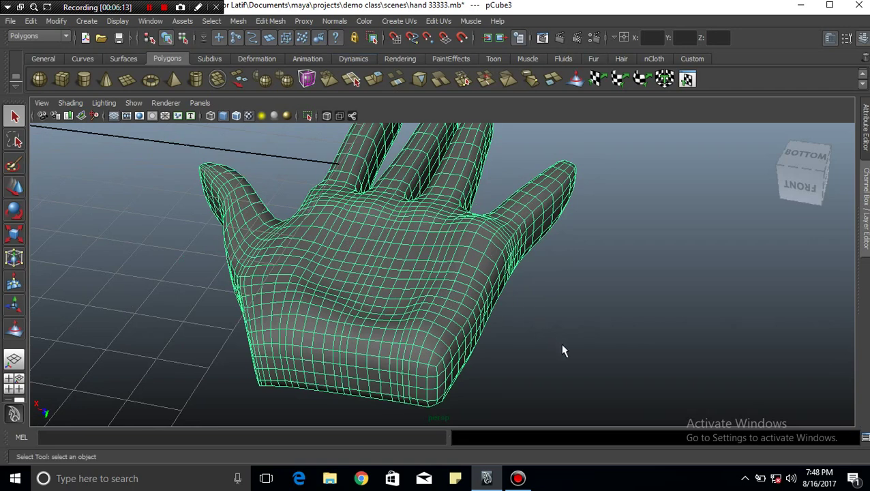
pyautogui.hotkey('ctrl', 'z')
pyautogui.click(436, 271)
# Undo the smooth to restore the low-poly hand and reselect it.
pyautogui.hotkey('ctrl', 'z')
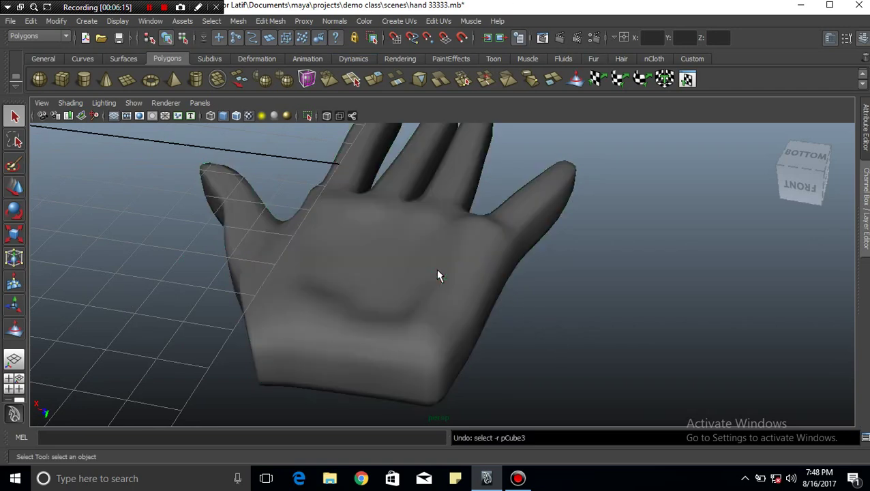
pyautogui.hotkey('ctrl', 'z')
pyautogui.hotkey('ctrl', 'z')
pyautogui.hotkey('ctrl', 'z')
pyautogui.hotkey('ctrl', 'z')
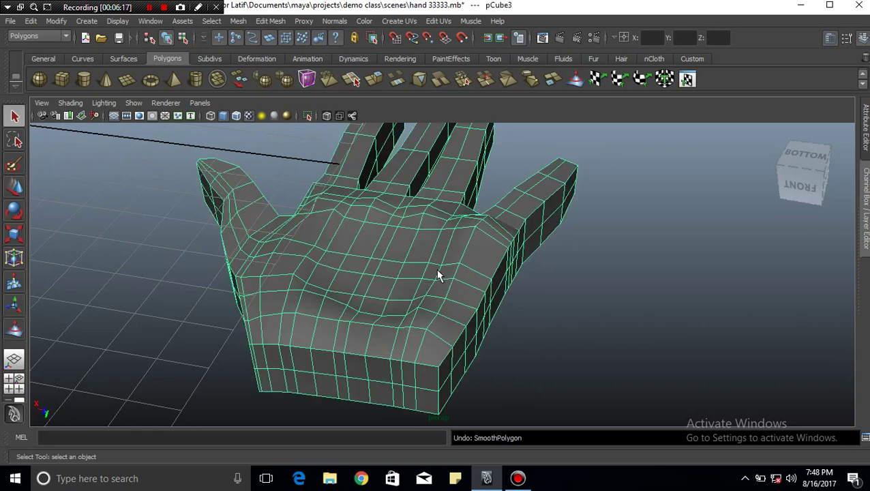
pyautogui.click(574, 322)
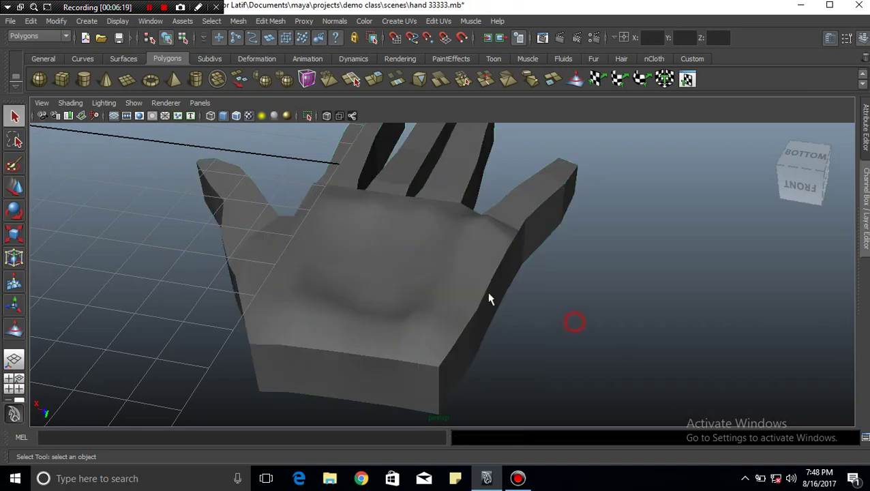
pyautogui.click(393, 260)
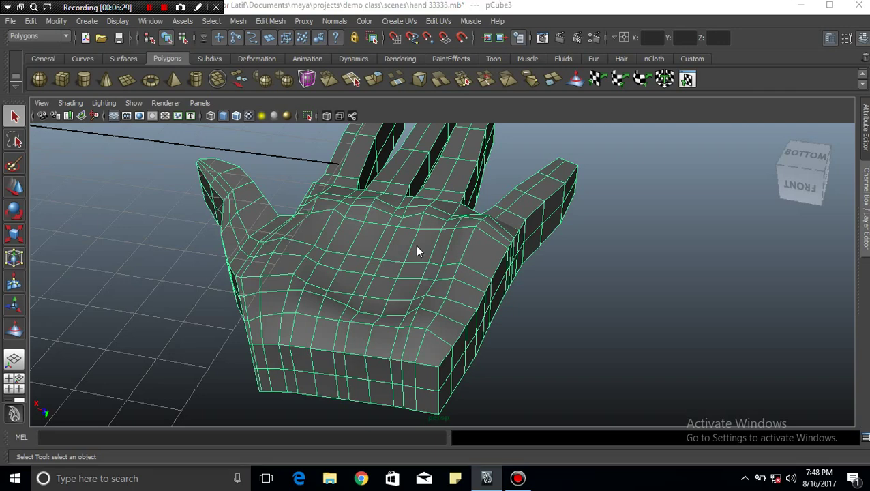
# Reapply Mesh > Smooth from the hotbox as a trial, then undo it.
pyautogui.press('space')
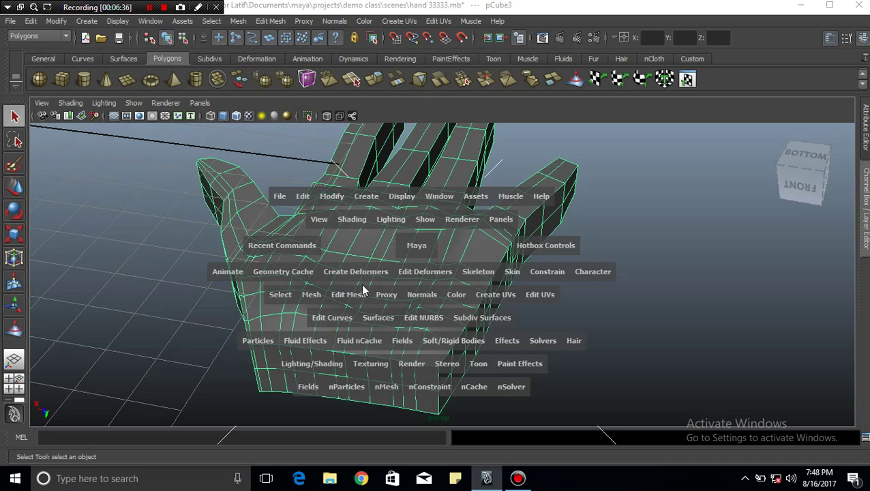
pyautogui.click(318, 297)
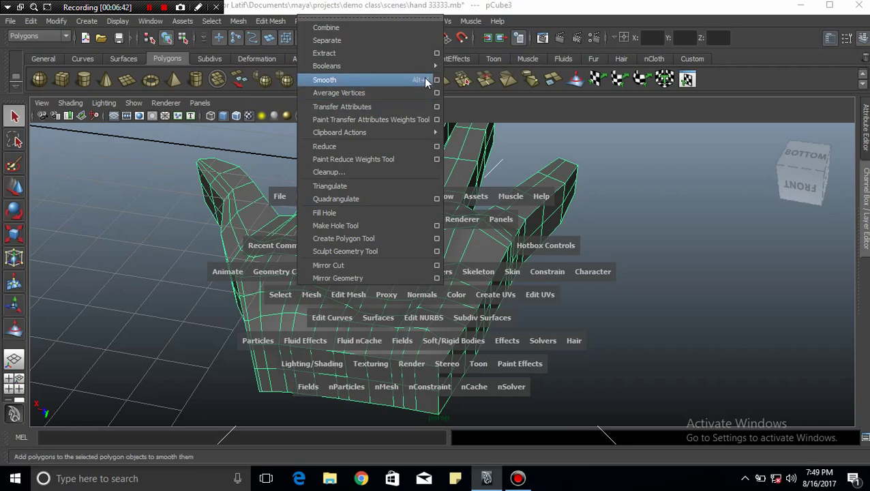
pyautogui.click(419, 79)
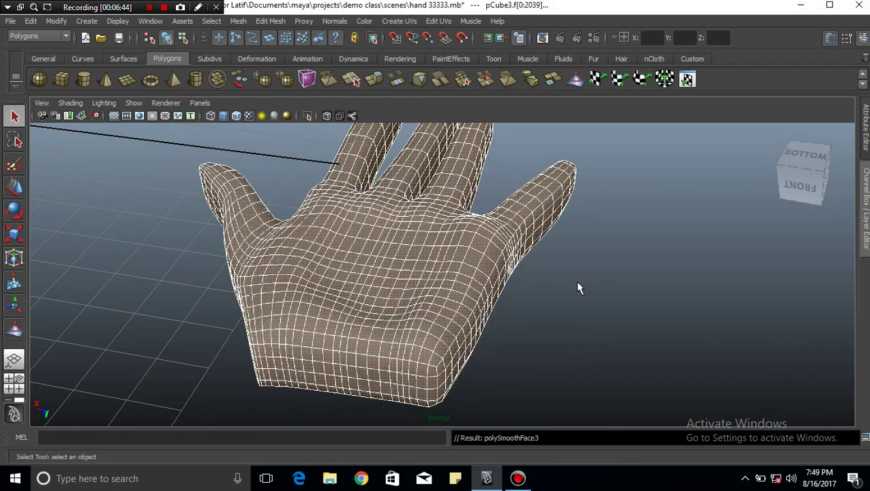
pyautogui.hotkey('ctrl', 'z')
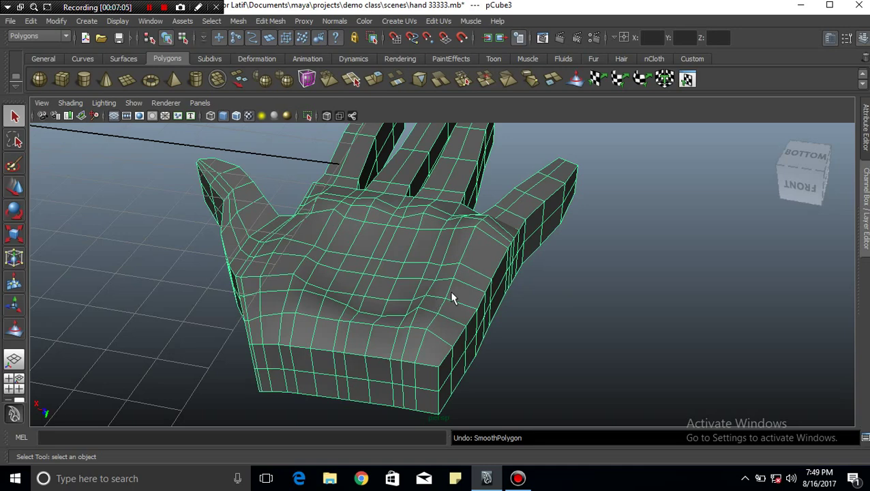
# Select the upper hand and toggle the hand_mesh layer's visibility in the Layer Editor.
pyautogui.scroll(-2, 450, 290)
pyautogui.scroll(-2, 450, 291)
pyautogui.scroll(-2, 449, 291)
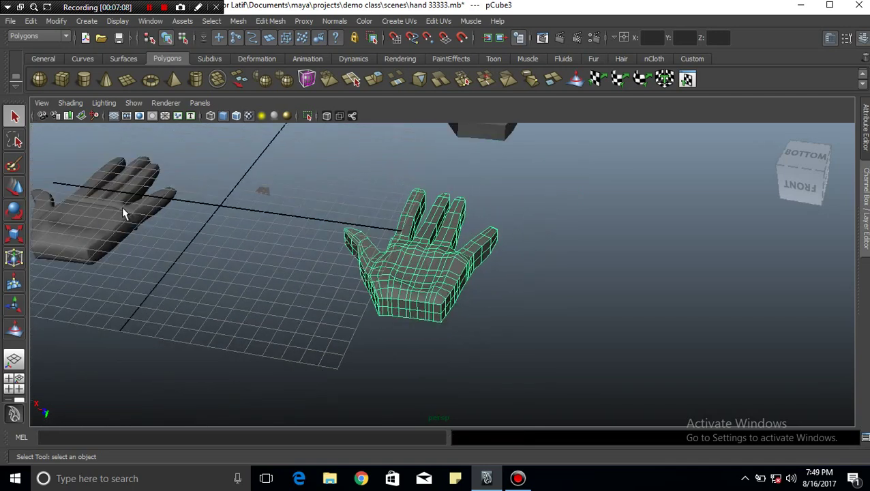
pyautogui.keyDown('alt'); pyautogui.moveTo(361, 221); pyautogui.dragTo(528, 136); pyautogui.keyUp('alt')
pyautogui.click(500, 136)
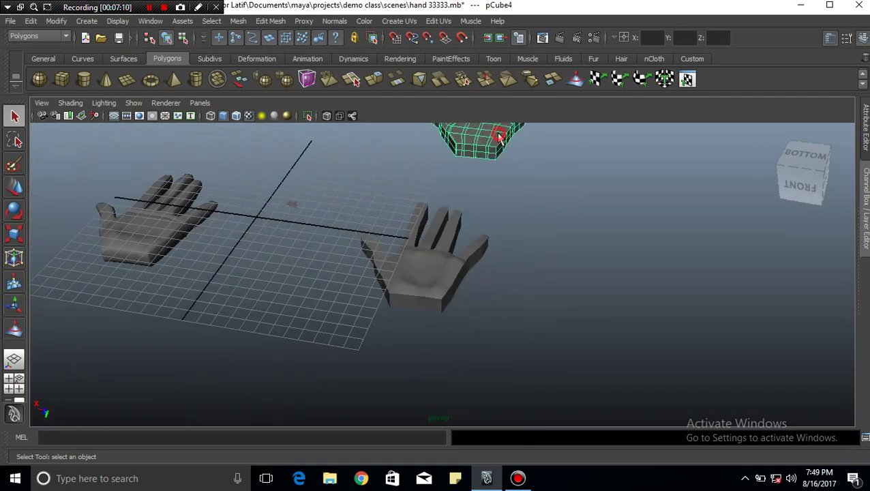
pyautogui.click(864, 242)
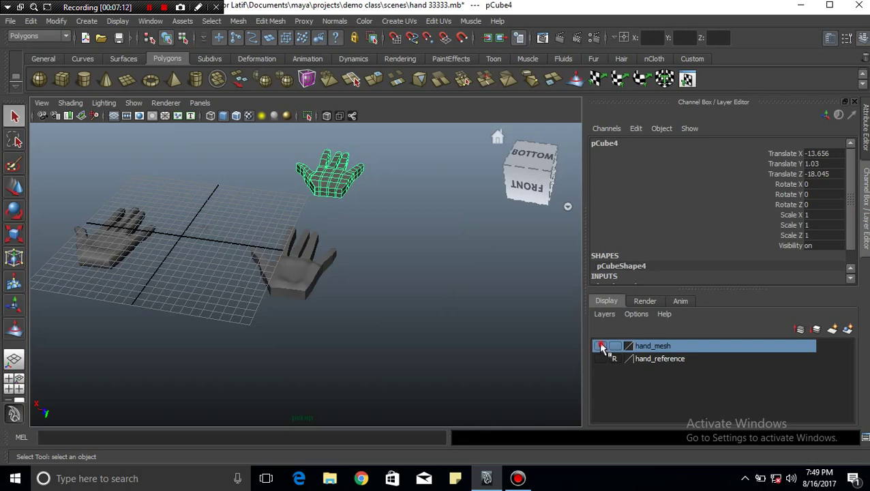
pyautogui.click(601, 346)
pyautogui.click(600, 346)
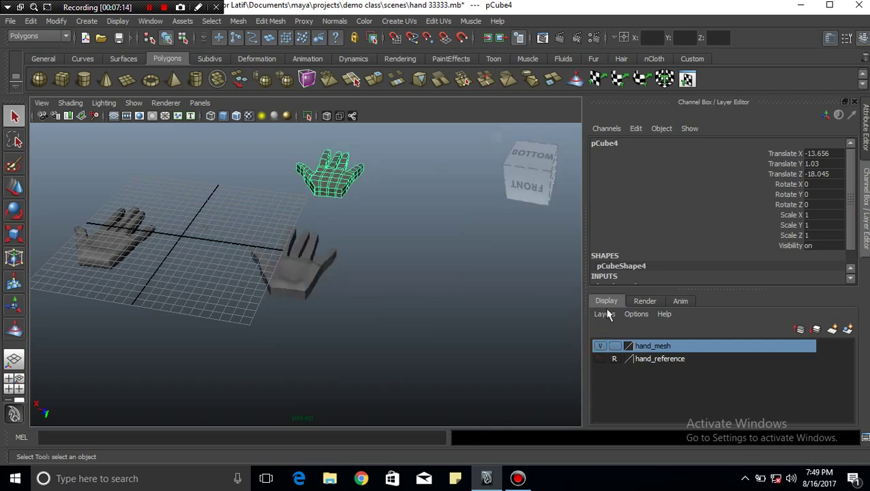
pyautogui.click(600, 346)
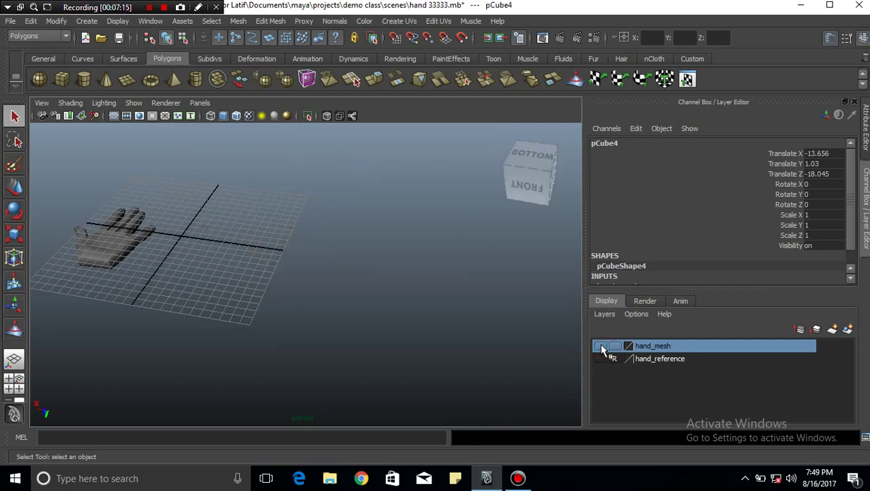
pyautogui.click(601, 347)
# Select the lower hand, switch it to component mode, and select the hand_mesh layer's objects.
pyautogui.click(302, 264)
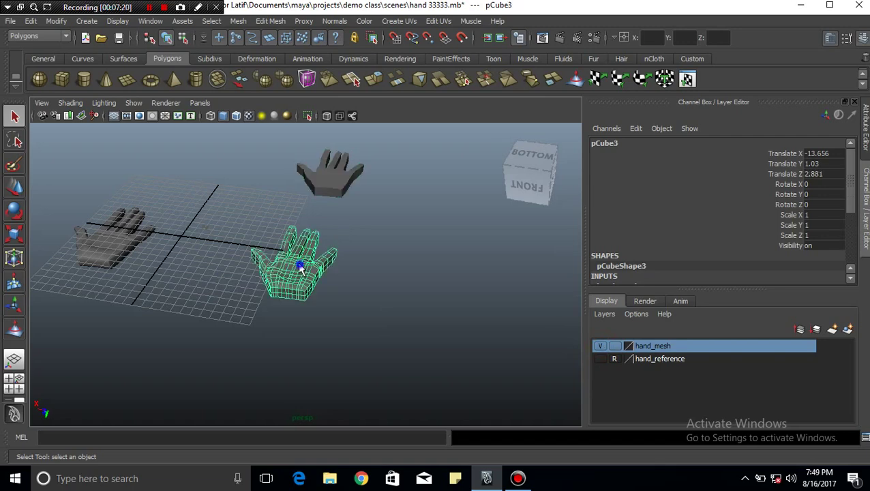
pyautogui.rightClick(301, 268)
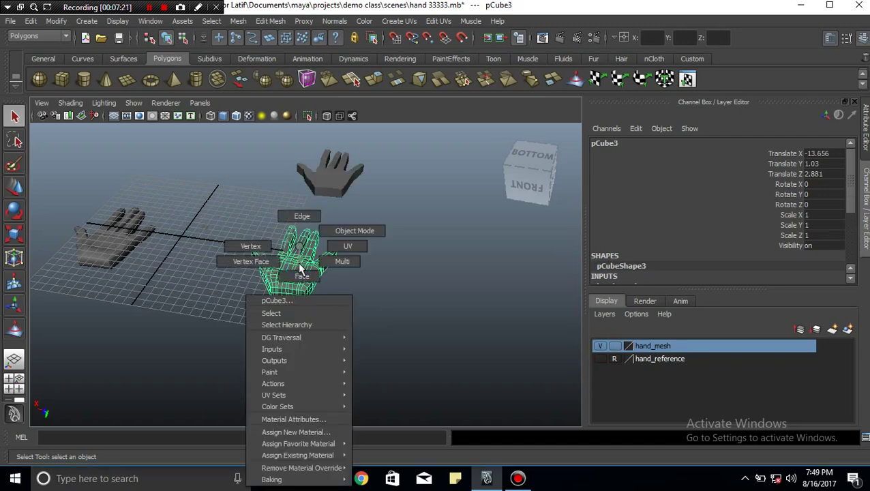
pyautogui.click(302, 275)
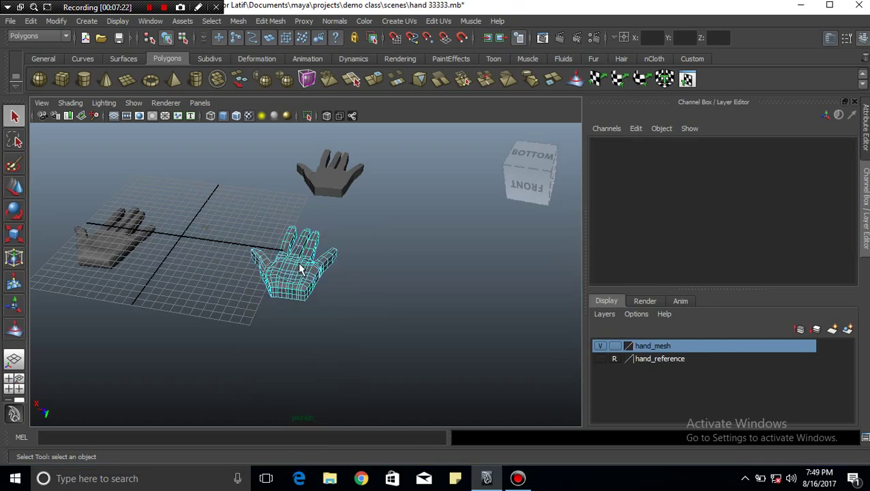
pyautogui.rightClick(673, 351)
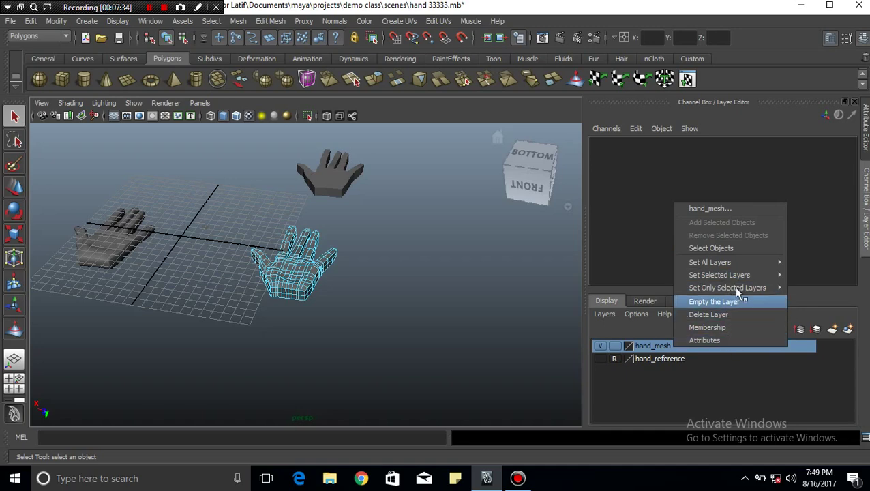
pyautogui.moveTo(726, 288)
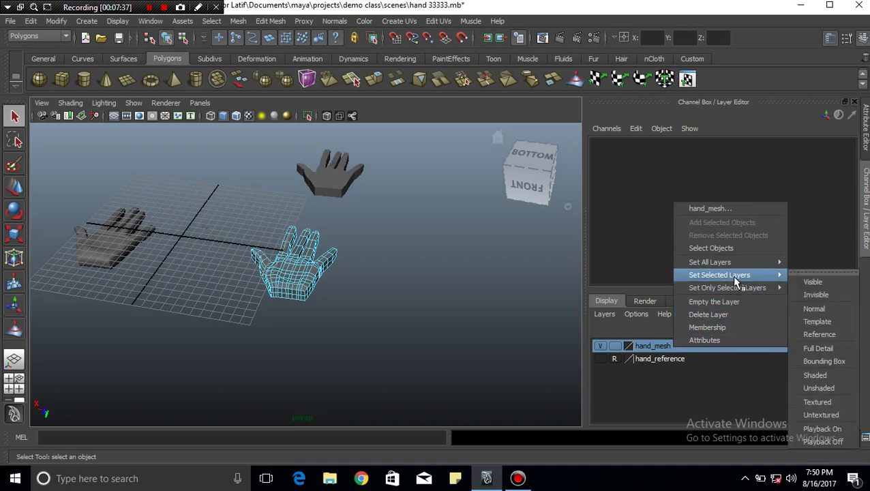
pyautogui.moveTo(711, 262)
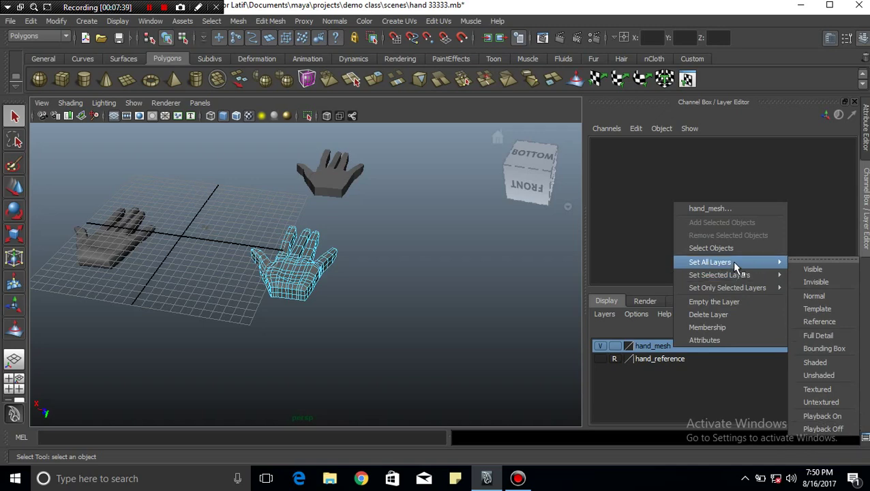
pyautogui.click(731, 249)
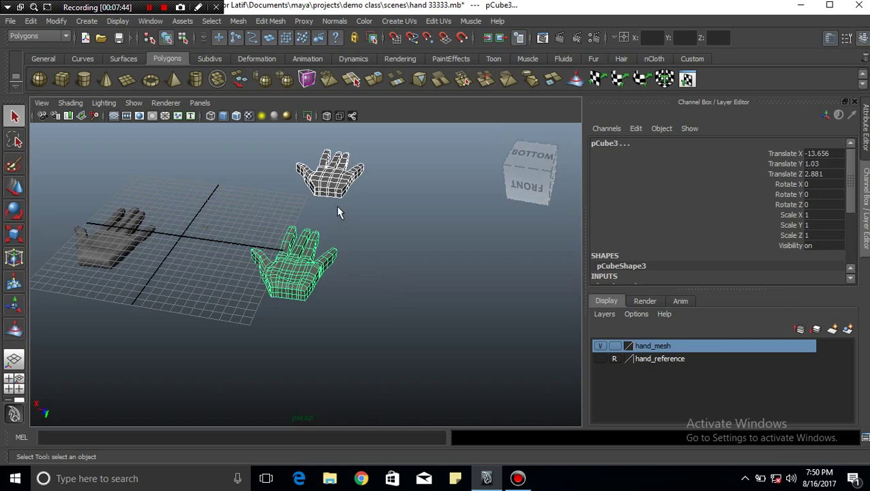
# Toggle the hand_mesh layer's visibility again, ending with the lower hand selected.
pyautogui.keyDown('shift'); pyautogui.click(311, 272); pyautogui.keyUp('shift')
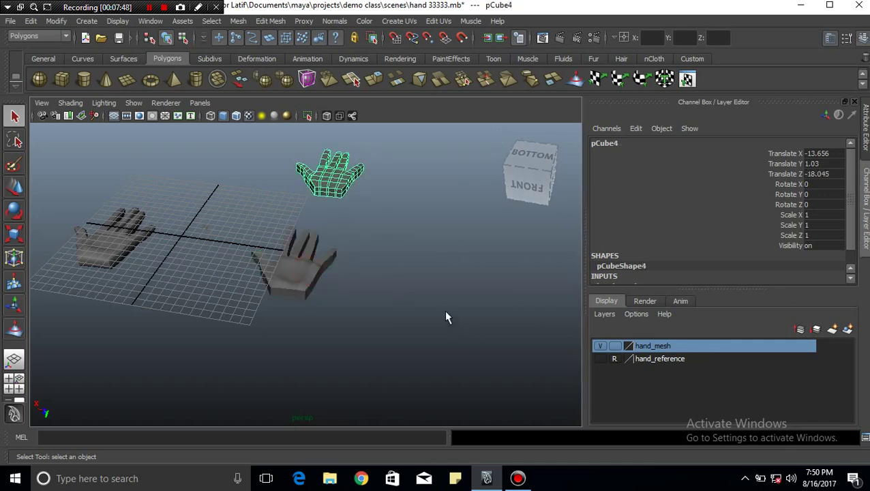
pyautogui.click(421, 271)
pyautogui.click(334, 189)
pyautogui.click(600, 346)
pyautogui.click(600, 346)
pyautogui.click(330, 334)
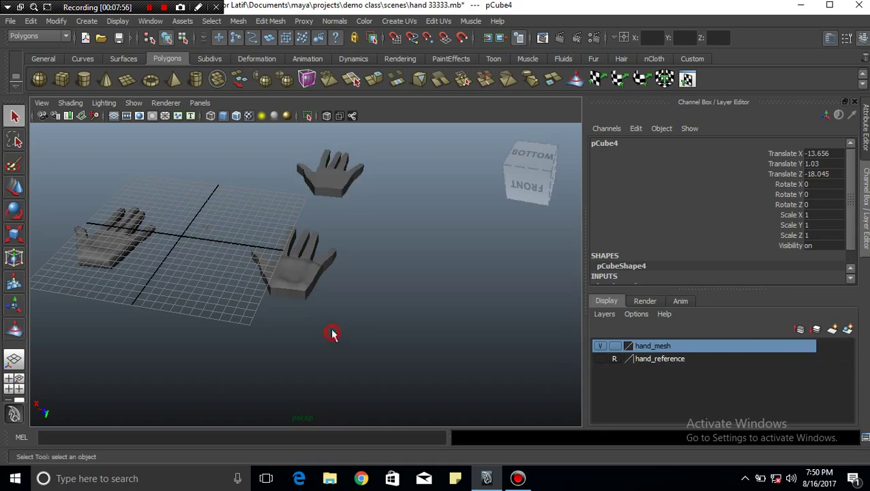
pyautogui.click(300, 269)
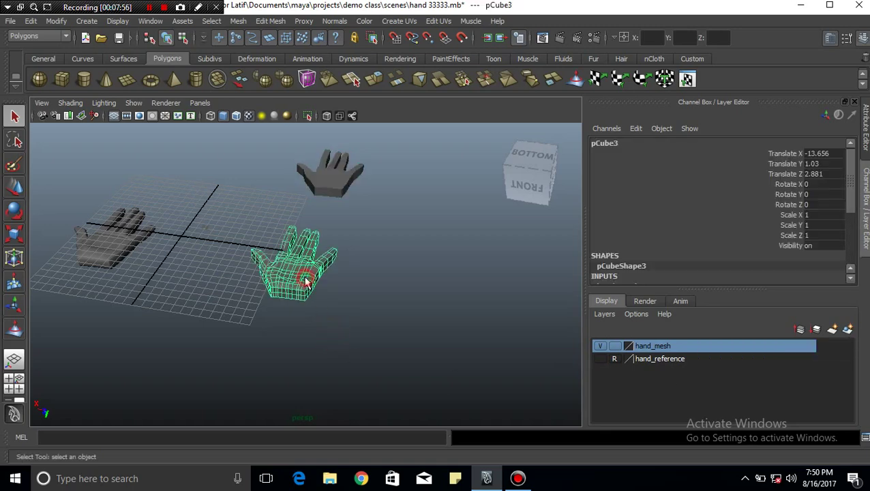
# Create a new layer from the lower hand and rename layer1 to hand_lyr.
pyautogui.click(849, 330)
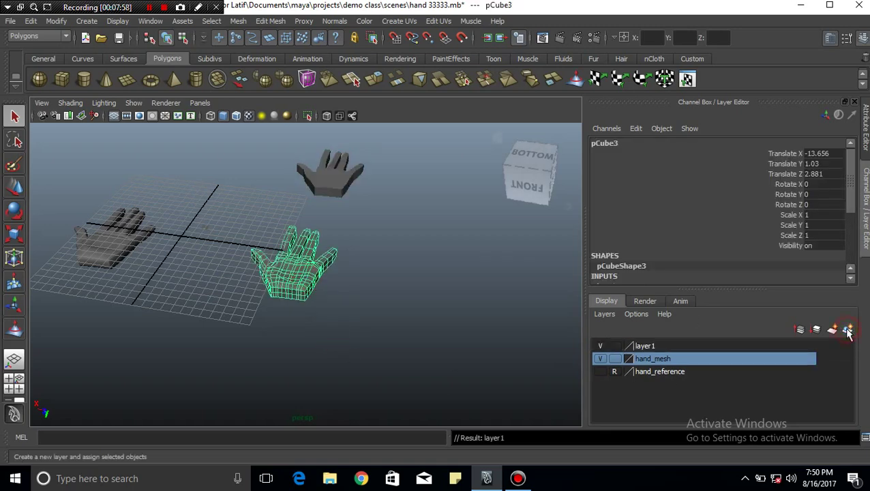
pyautogui.doubleClick(646, 347)
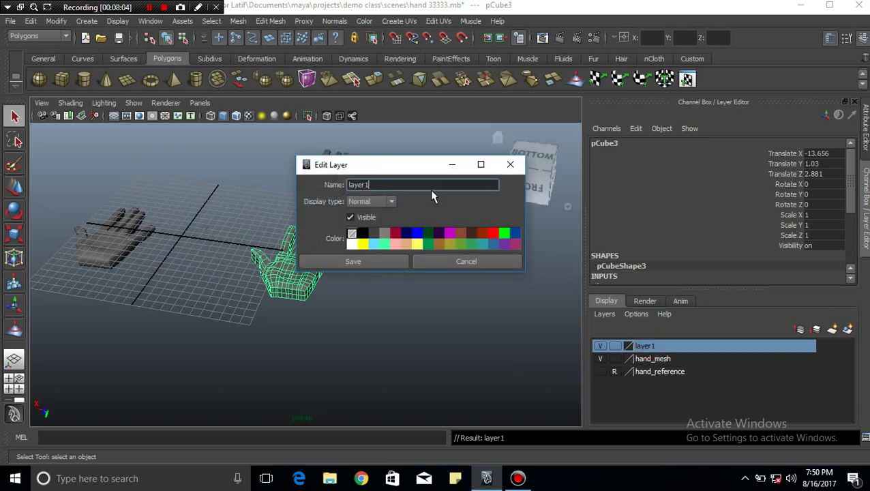
pyautogui.press('BackSpace')
pyautogui.press('BackSpace')
pyautogui.press('BackSpace')
pyautogui.write('hasn')
pyautogui.press('BackSpace')
pyautogui.press('BackSpace')
pyautogui.write('nd')
pyautogui.write('-')
pyautogui.write('Lyr')
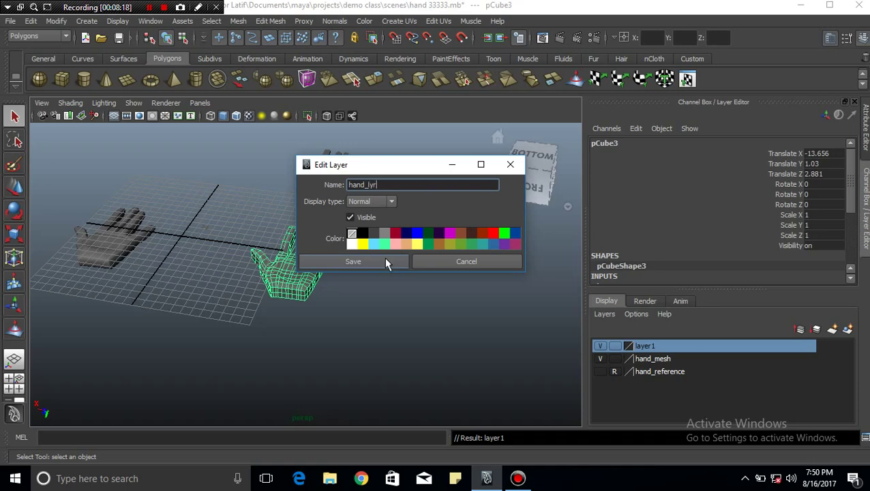
pyautogui.click(386, 264)
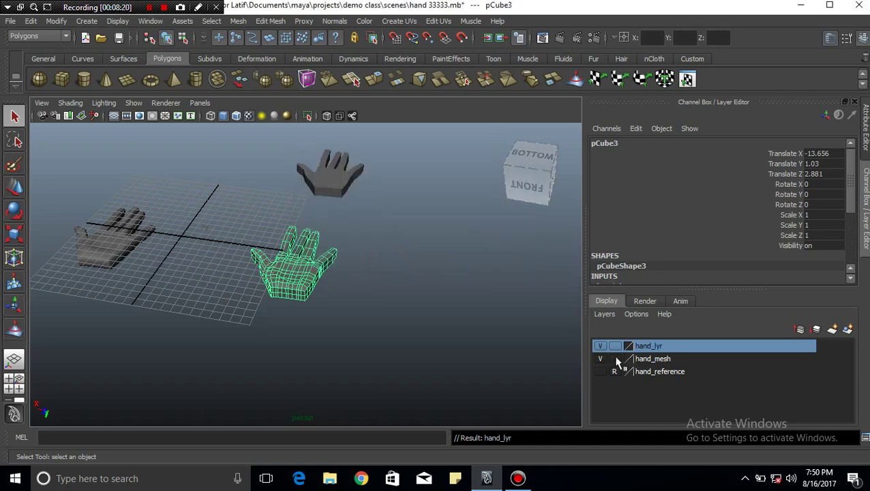
# Toggle the hand_mesh, hand_lyr and hand_reference layers, leaving hand_lyr visible and the reference hidden.
pyautogui.click(600, 359)
pyautogui.click(599, 358)
pyautogui.click(600, 359)
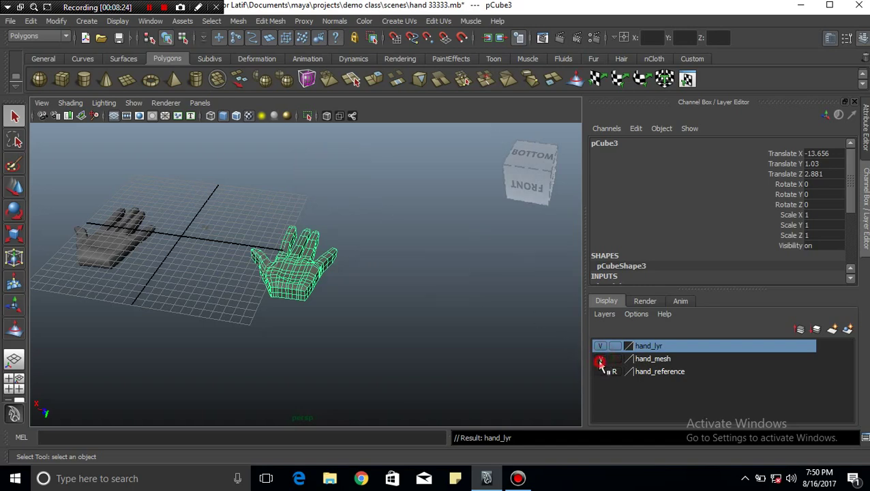
pyautogui.click(600, 358)
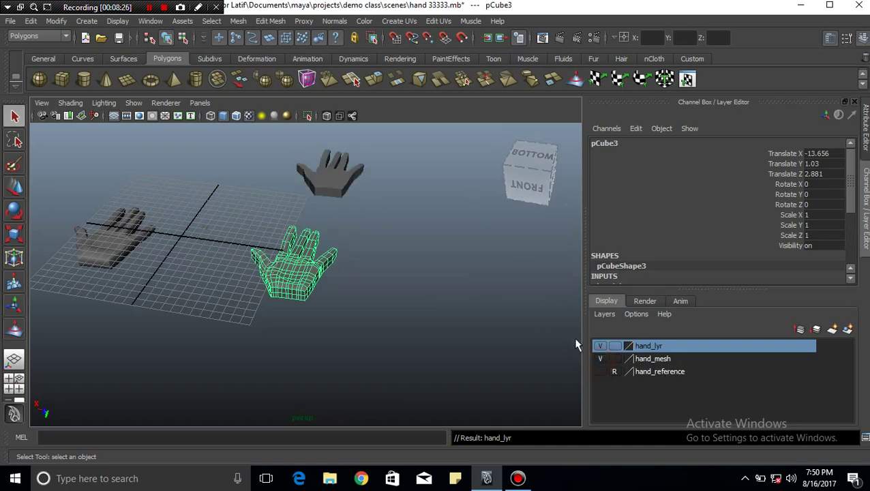
pyautogui.click(600, 345)
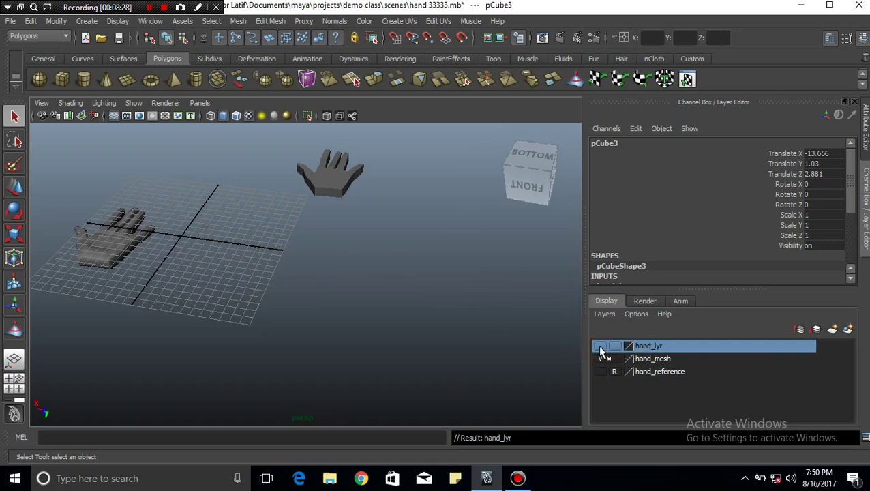
pyautogui.click(599, 346)
pyautogui.click(600, 345)
pyautogui.click(600, 359)
pyautogui.click(600, 345)
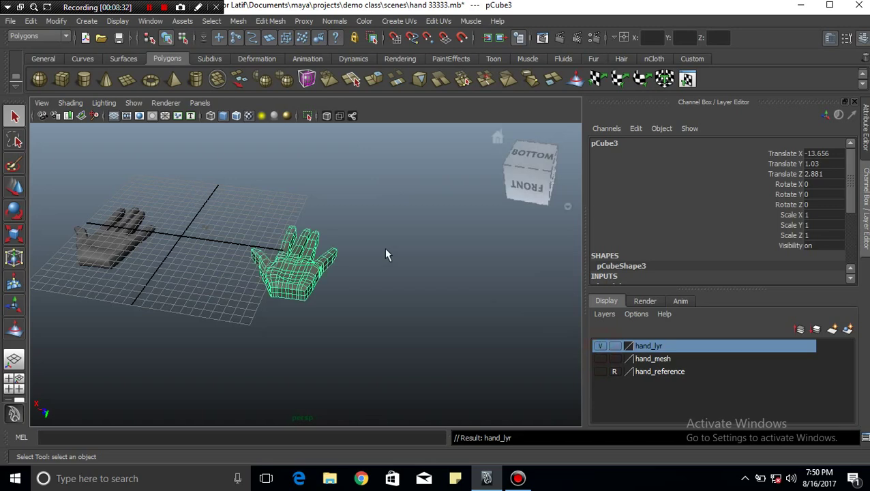
pyautogui.click(117, 247)
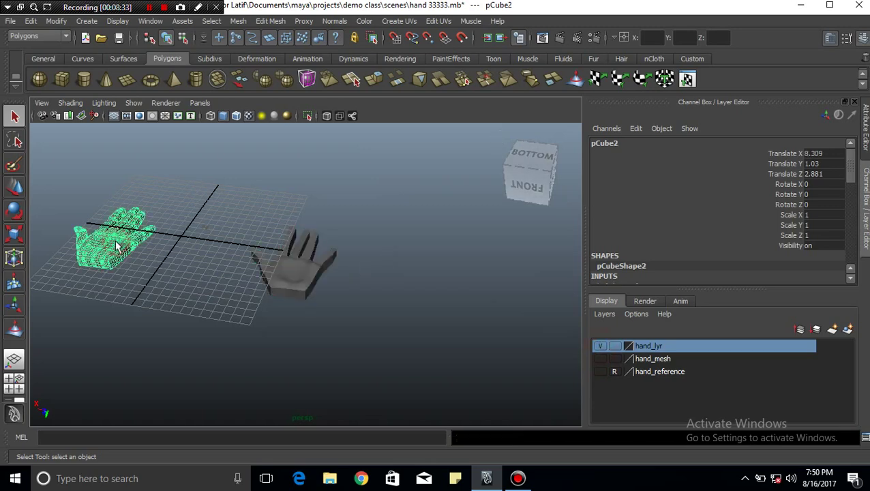
pyautogui.click(600, 372)
pyautogui.click(600, 372)
# Select the grey hand mesh and tumble in close to its palm side.
pyautogui.press('space')
pyautogui.press('space')
pyautogui.scroll(3, 313, 266)
pyautogui.keyDown('alt'); pyautogui.moveTo(314, 267); pyautogui.dragTo(298, 269); pyautogui.keyUp('alt')
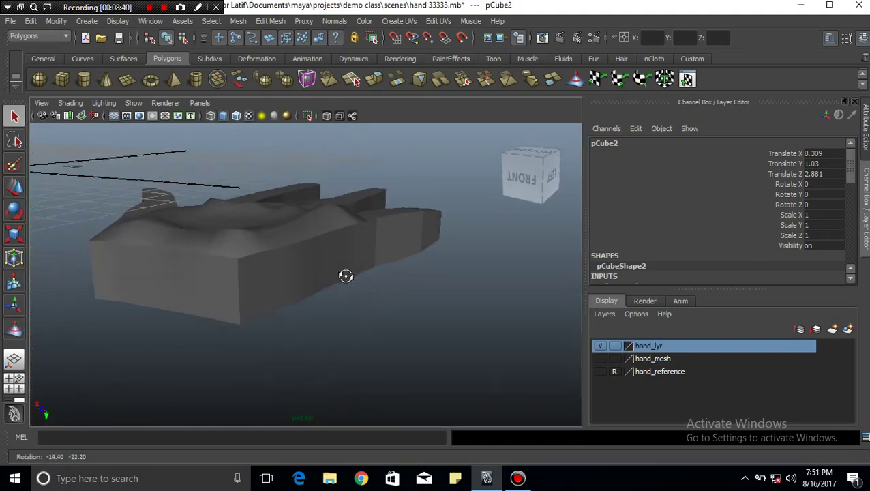
pyautogui.click(299, 270)
pyautogui.moveTo(355, 300)
pyautogui.keyDown('alt'); pyautogui.mouseDown()
pyautogui.moveTo(357, 314)
pyautogui.moveTo(327, 311)
pyautogui.moveTo(334, 235)
pyautogui.moveTo(273, 232)
pyautogui.moveTo(334, 250)
pyautogui.mouseUp(); pyautogui.keyUp('alt')
pyautogui.scroll(5, 305, 248)
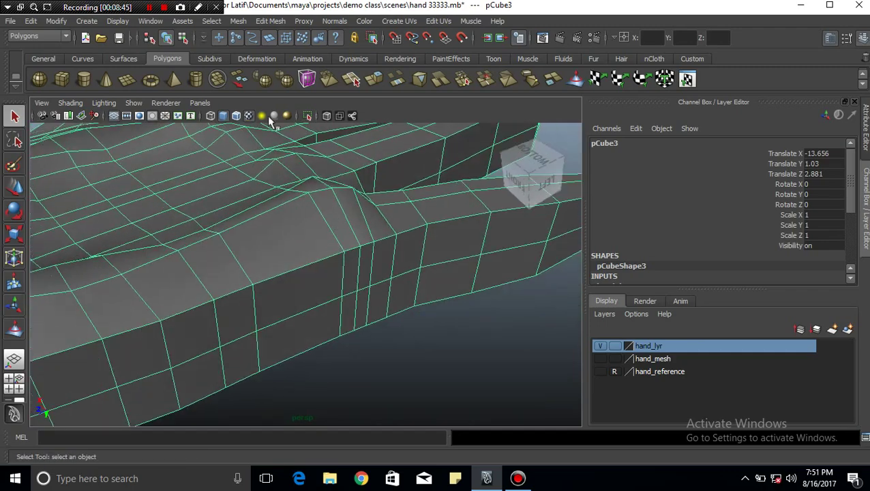
# Start the Sculpt Geometry Tool with its settings shown, using the Push brush.
pyautogui.click(237, 21)
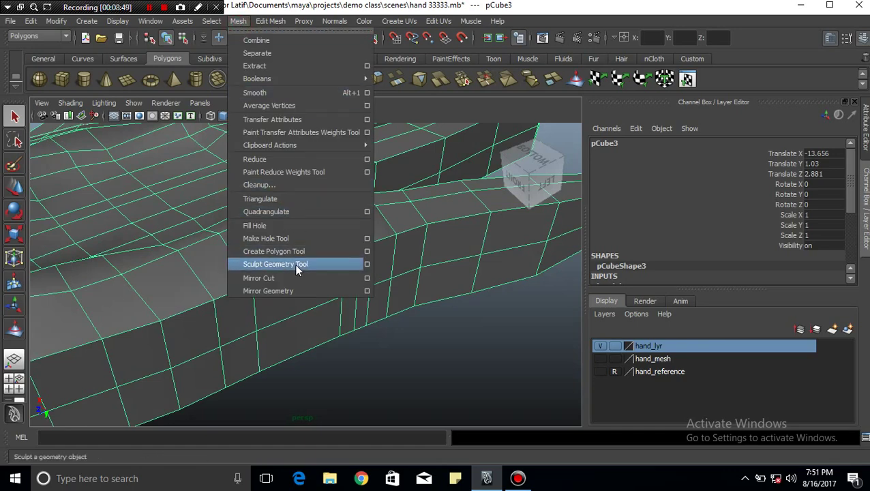
pyautogui.click(367, 264)
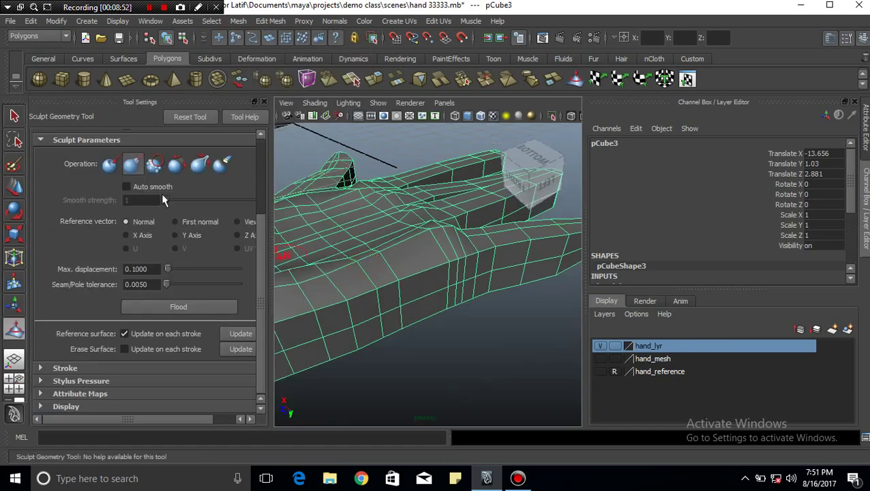
pyautogui.click(109, 165)
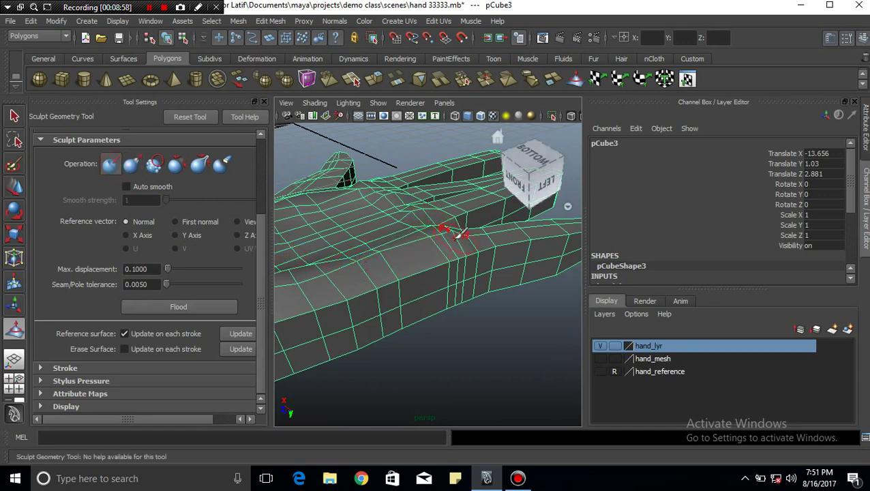
pyautogui.moveTo(434, 223)
pyautogui.keyDown('alt'); pyautogui.mouseDown()
pyautogui.moveTo(414, 219)
pyautogui.moveTo(382, 248)
pyautogui.moveTo(390, 256)
pyautogui.moveTo(462, 252)
pyautogui.moveTo(443, 279)
pyautogui.moveTo(417, 261)
pyautogui.moveTo(389, 295)
pyautogui.moveTo(404, 316)
pyautogui.moveTo(329, 310)
pyautogui.mouseUp(); pyautogui.keyUp('alt')
pyautogui.scroll(5, 313, 245)
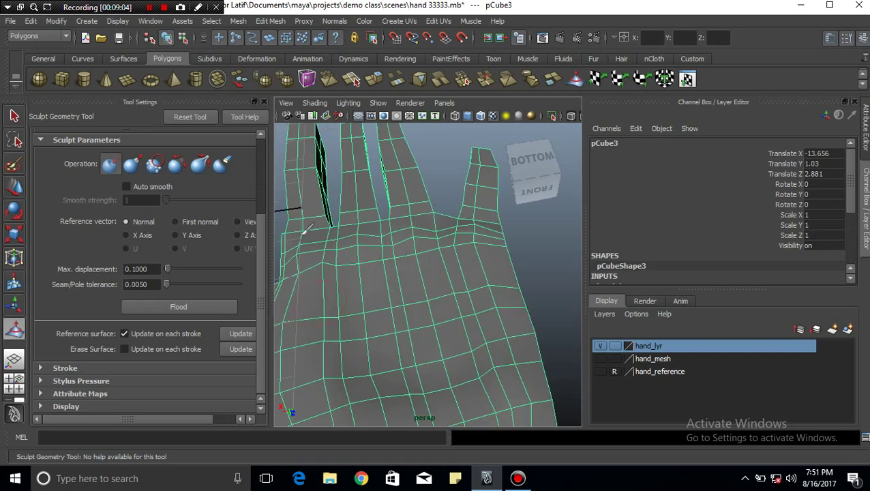
pyautogui.scroll(-5, 354, 289)
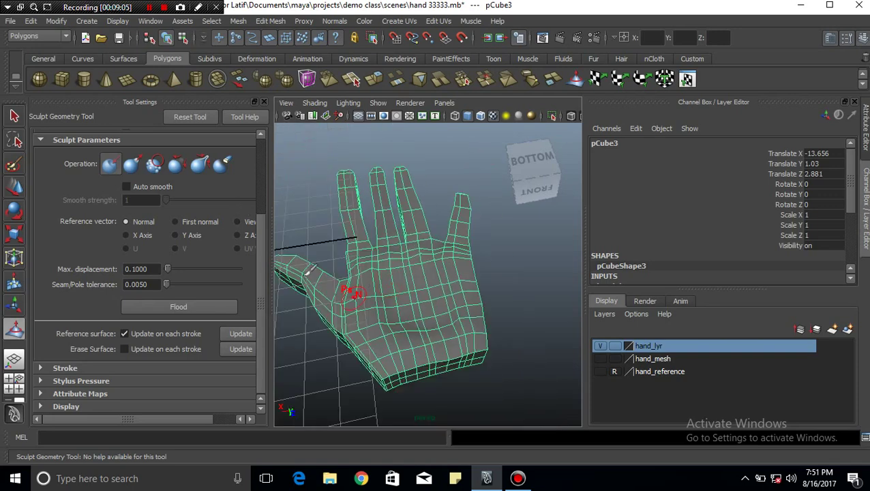
# Switch the sculpt brush to Relax and brush over the palm near the thumb base.
pyautogui.click(175, 165)
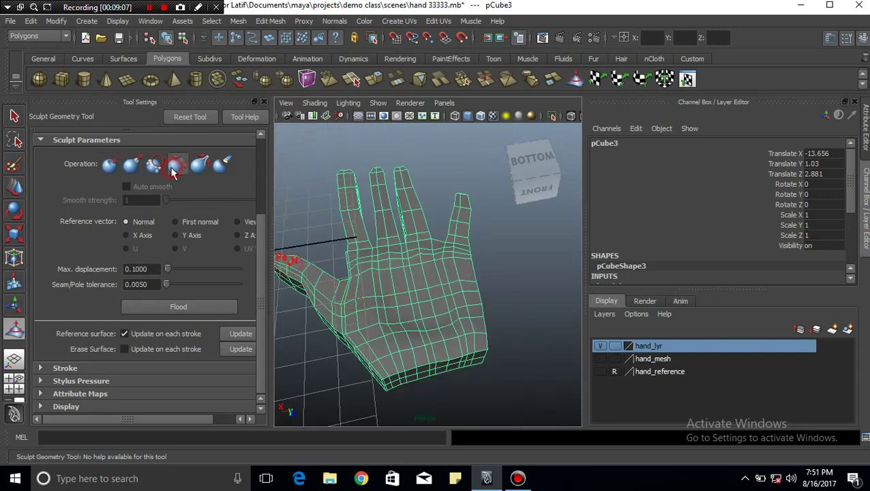
pyautogui.scroll(5, 379, 324)
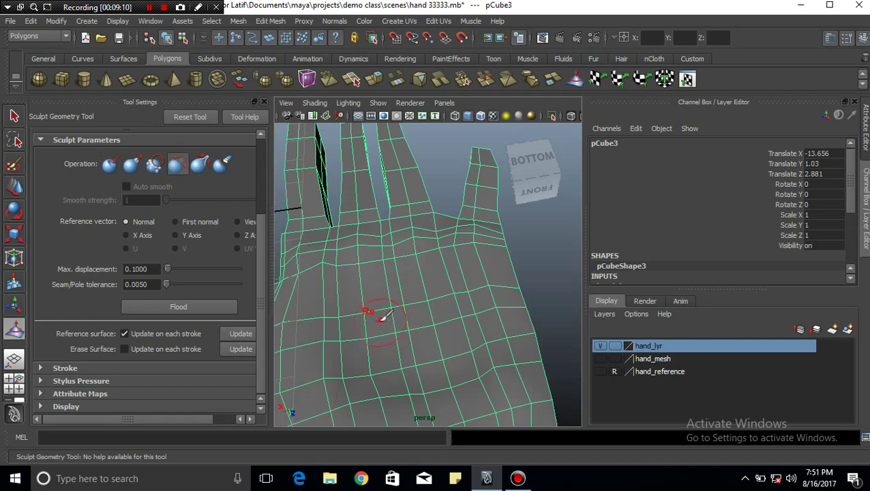
pyautogui.scroll(-5, 393, 319)
pyautogui.scroll(2, 407, 310)
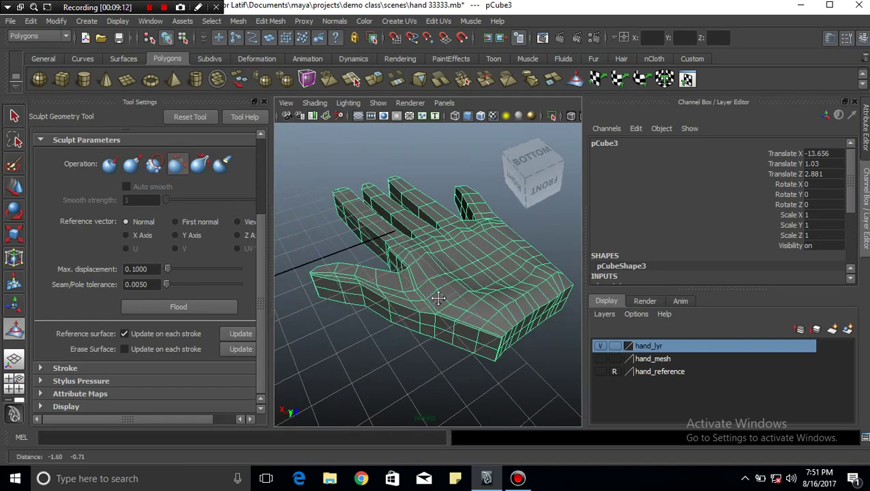
pyautogui.scroll(3, 422, 303)
pyautogui.scroll(-3, 436, 297)
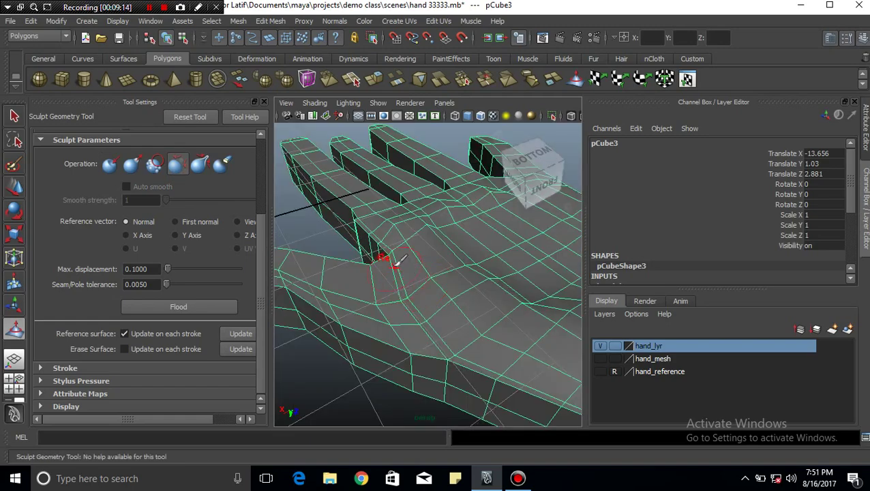
pyautogui.moveTo(382, 297); pyautogui.dragTo(430, 279)
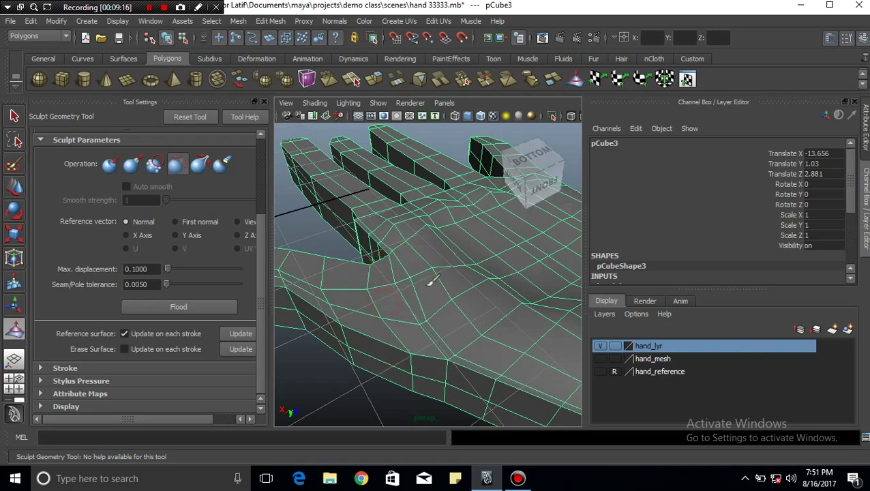
pyautogui.moveTo(404, 316); pyautogui.dragTo(406, 338)
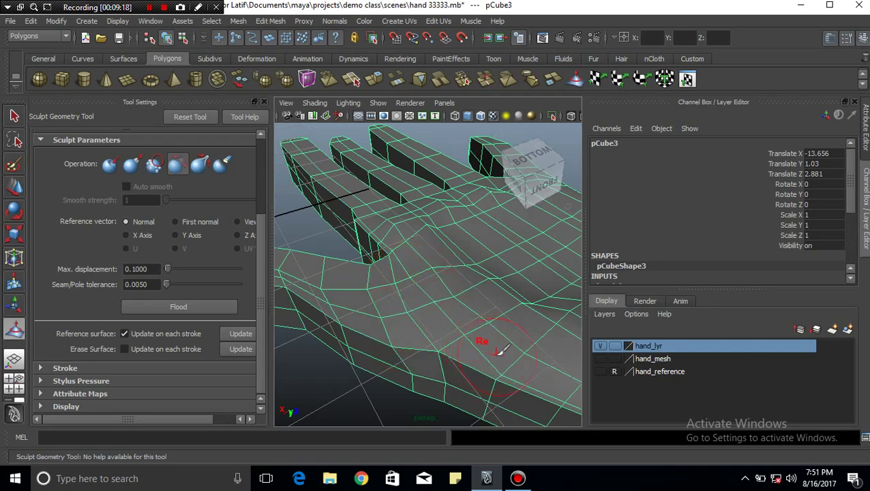
# Continue relaxing further stretches of the palm toward the lower right.
pyautogui.scroll(-5, 485, 349)
pyautogui.scroll(5, 466, 287)
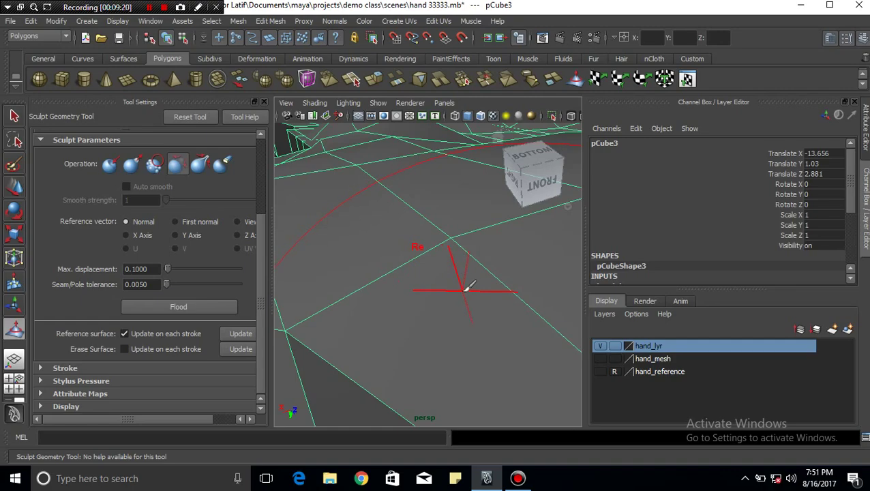
pyautogui.keyDown('alt'); pyautogui.moveTo(466, 287); pyautogui.dragTo(462, 300); pyautogui.keyUp('alt')
pyautogui.scroll(-5, 463, 301)
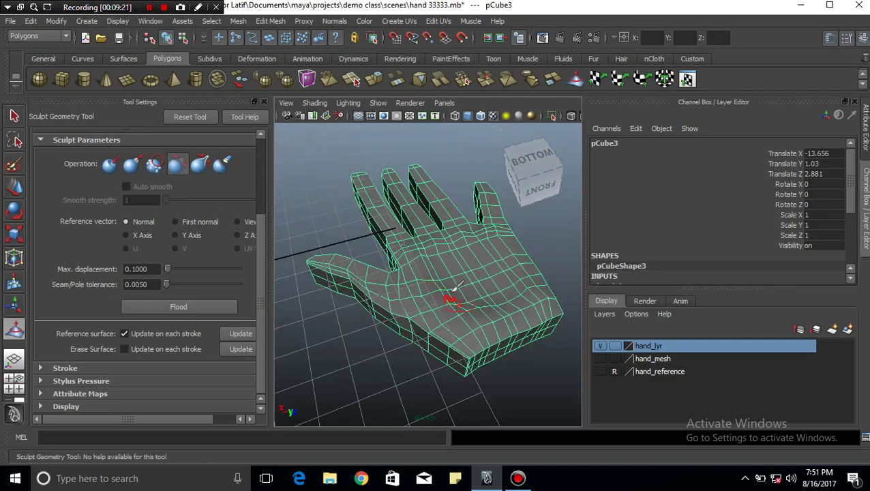
pyautogui.scroll(5, 409, 273)
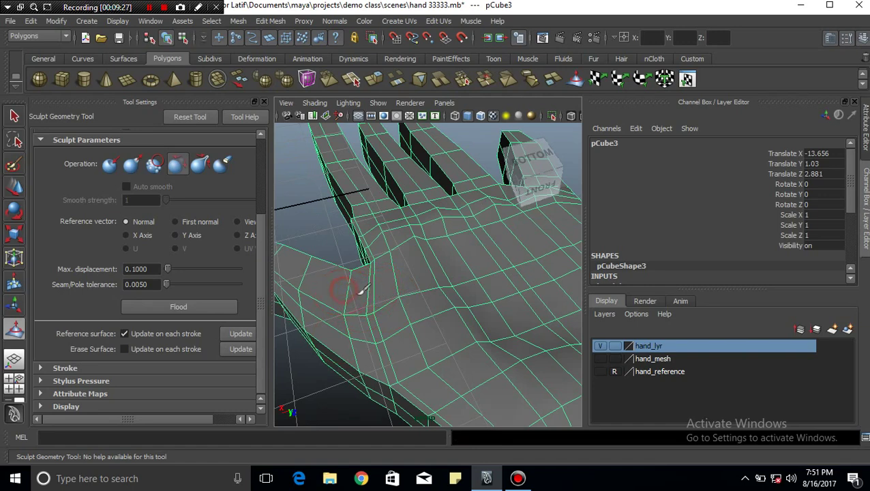
pyautogui.moveTo(356, 325); pyautogui.dragTo(397, 324)
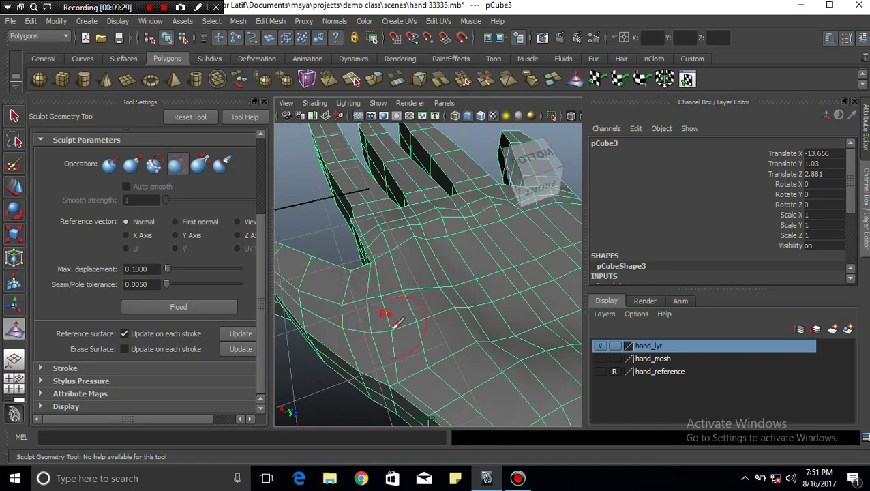
pyautogui.moveTo(368, 355); pyautogui.dragTo(407, 368)
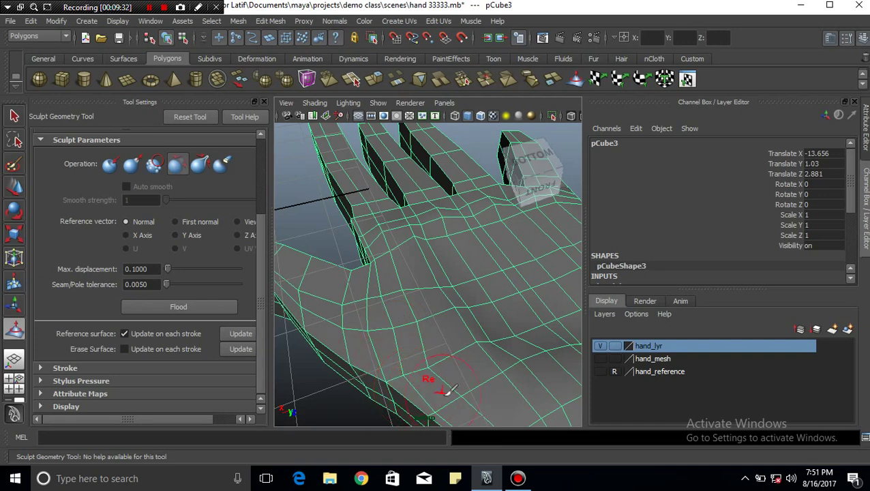
# Orbit, pan and zoom to frame the thumb and the palm below the fingers.
pyautogui.moveTo(339, 305)
pyautogui.keyDown('alt'); pyautogui.mouseDown()
pyautogui.moveTo(358, 323)
pyautogui.moveTo(309, 326)
pyautogui.mouseUp(); pyautogui.keyUp('alt')
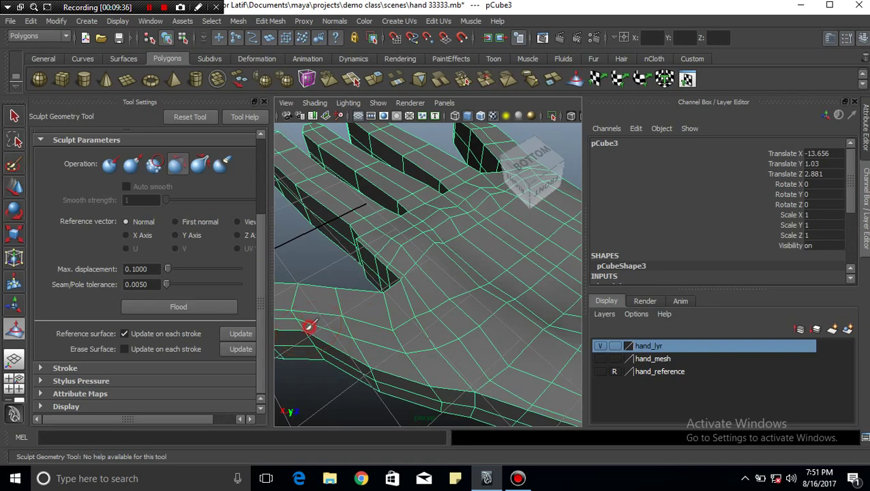
pyautogui.keyDown('alt'); pyautogui.moveTo(330, 310); pyautogui.dragTo(389, 310, button='middle'); pyautogui.keyUp('alt')
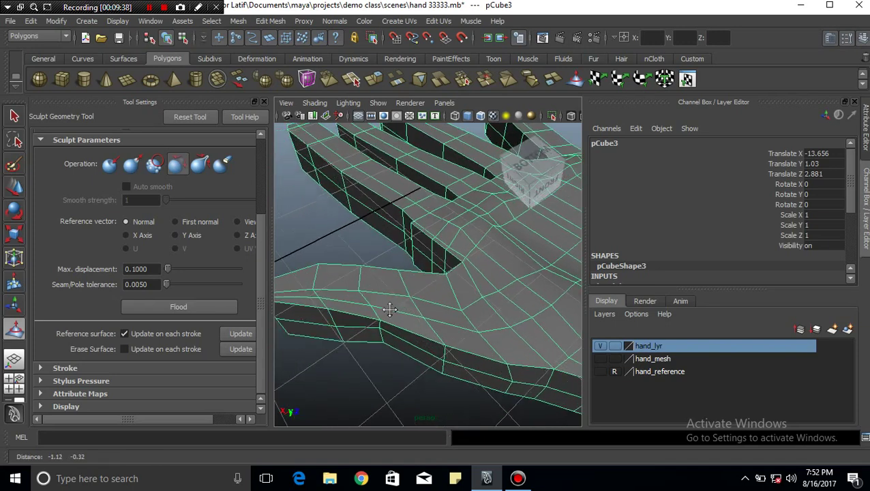
pyautogui.keyDown('alt'); pyautogui.moveTo(389, 309); pyautogui.dragTo(389, 295); pyautogui.keyUp('alt')
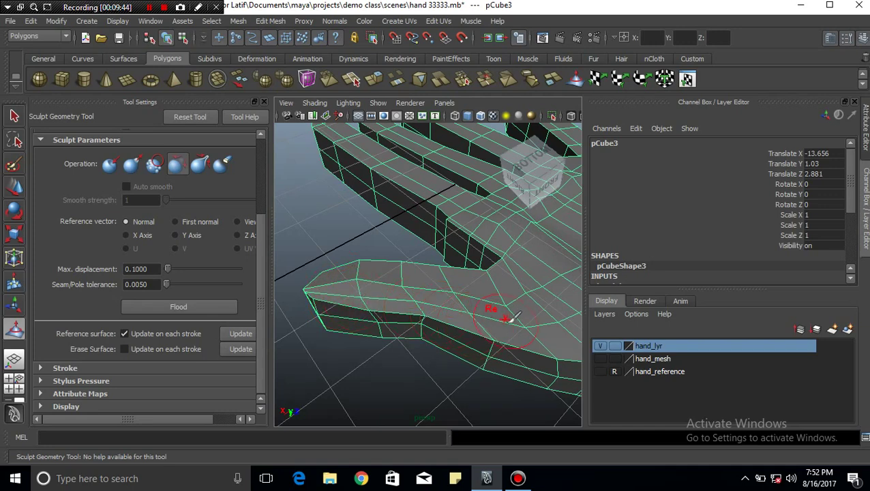
pyautogui.scroll(5, 506, 312)
pyautogui.scroll(-5, 502, 314)
pyautogui.scroll(3, 505, 287)
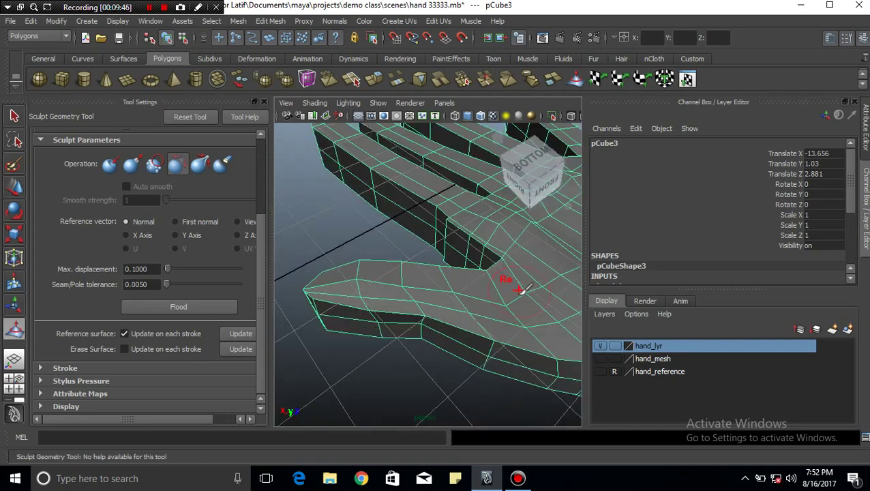
pyautogui.keyDown('alt'); pyautogui.moveTo(505, 286); pyautogui.dragTo(502, 294, button='middle'); pyautogui.keyUp('alt')
pyautogui.scroll(3, 502, 295)
pyautogui.scroll(-1, 409, 297)
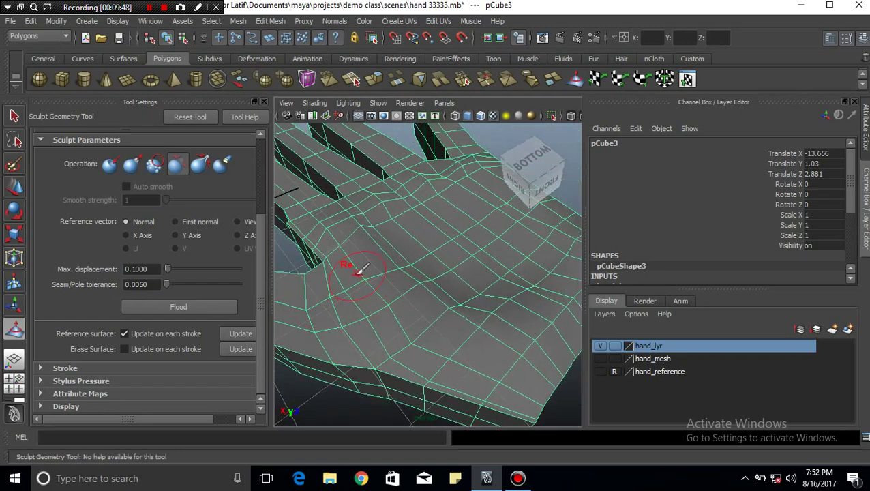
pyautogui.scroll(3, 345, 264)
pyautogui.scroll(-2, 456, 301)
pyautogui.scroll(-3, 442, 287)
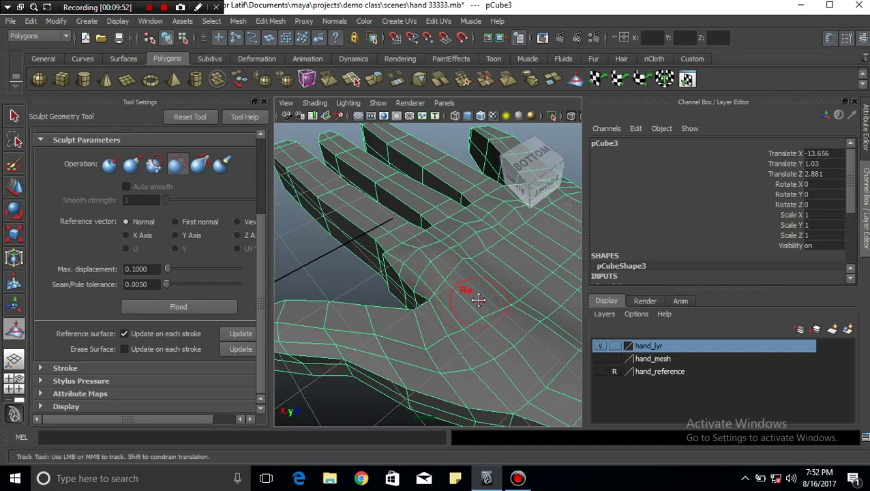
pyautogui.keyDown('alt'); pyautogui.moveTo(475, 296); pyautogui.dragTo(363, 324, button='middle'); pyautogui.keyUp('alt')
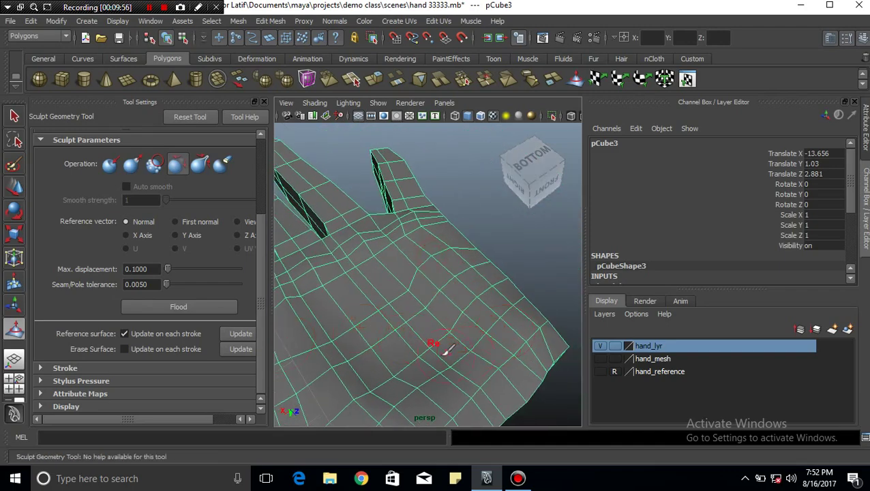
pyautogui.moveTo(433, 348)
pyautogui.keyDown('alt'); pyautogui.mouseDown(button='middle')
pyautogui.moveTo(457, 330)
pyautogui.moveTo(460, 287)
pyautogui.mouseUp(button='middle'); pyautogui.keyUp('alt')
# Relax the lower-left area of the palm, then orbit and zoom to review the sculpted hand.
pyautogui.keyDown('alt'); pyautogui.moveTo(472, 320); pyautogui.dragTo(437, 326); pyautogui.keyUp('alt')
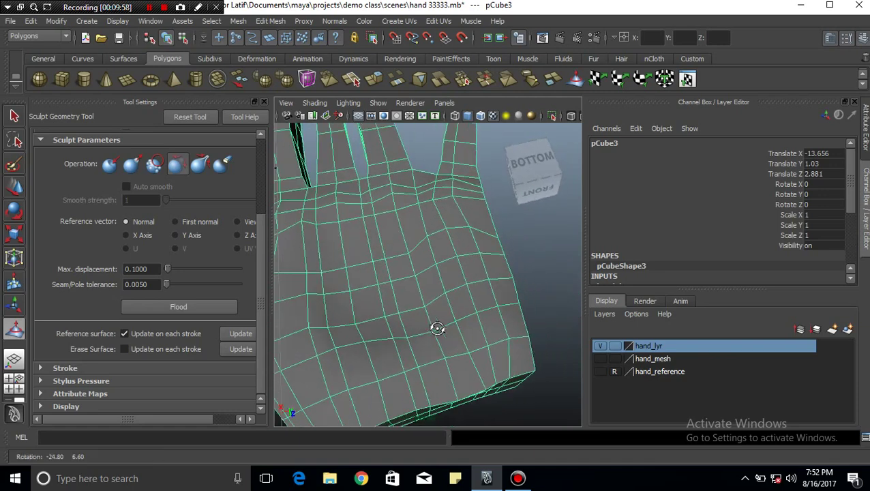
pyautogui.moveTo(315, 254); pyautogui.dragTo(317, 351)
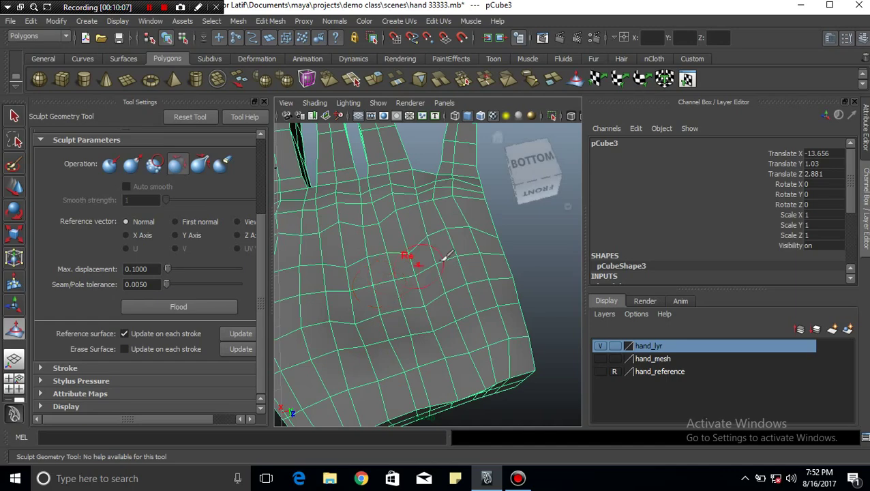
pyautogui.moveTo(437, 251)
pyautogui.keyDown('alt'); pyautogui.mouseDown()
pyautogui.moveTo(310, 287)
pyautogui.moveTo(355, 263)
pyautogui.mouseUp(); pyautogui.keyUp('alt')
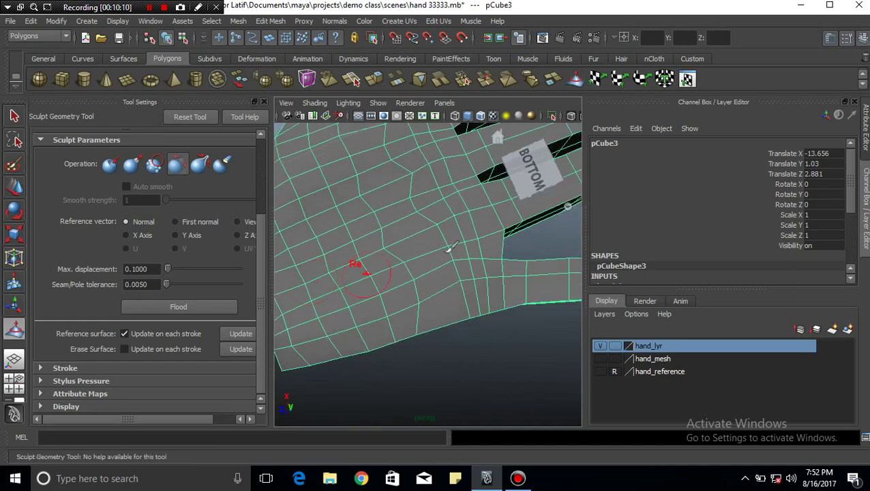
pyautogui.keyDown('alt'); pyautogui.moveTo(450, 230); pyautogui.dragTo(424, 287); pyautogui.keyUp('alt')
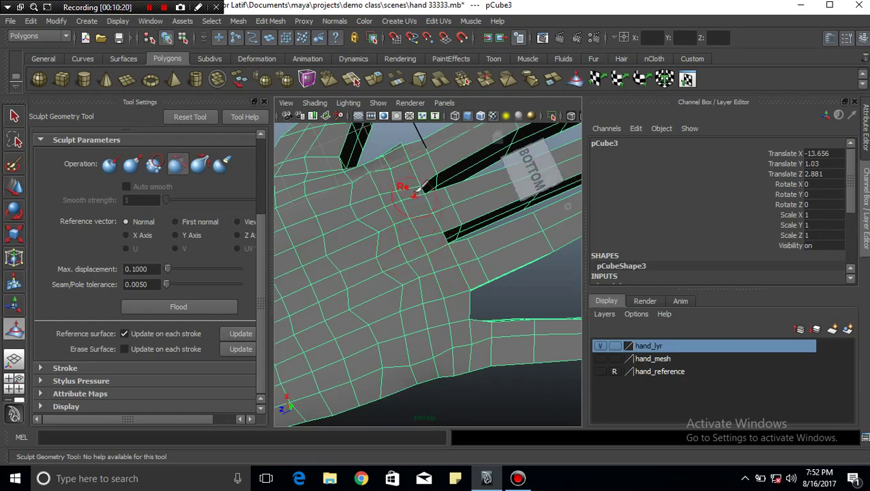
pyautogui.moveTo(436, 299)
pyautogui.keyDown('alt'); pyautogui.mouseDown()
pyautogui.moveTo(463, 254)
pyautogui.moveTo(517, 245)
pyautogui.moveTo(472, 270)
pyautogui.moveTo(436, 270)
pyautogui.moveTo(411, 252)
pyautogui.moveTo(394, 275)
pyautogui.moveTo(380, 264)
pyautogui.mouseUp(); pyautogui.keyUp('alt')
pyautogui.scroll(-2, 375, 262)
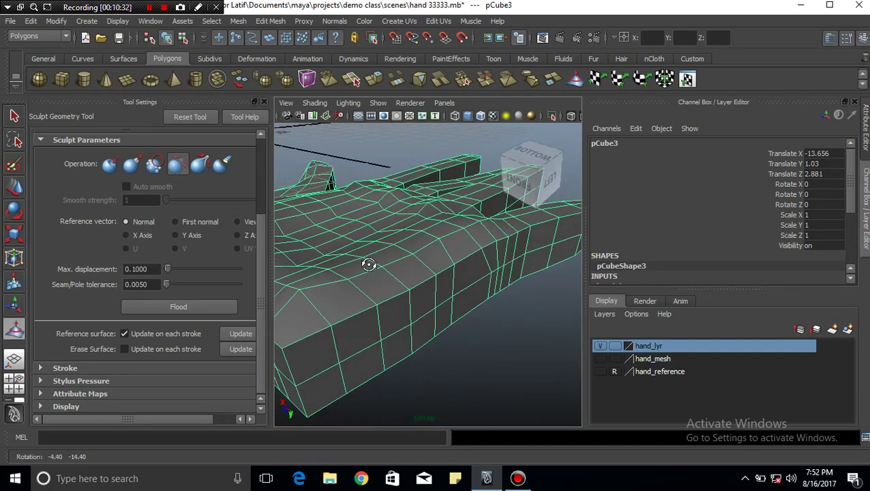
pyautogui.scroll(-2, 368, 262)
pyautogui.scroll(-3, 368, 252)
pyautogui.scroll(2, 365, 235)
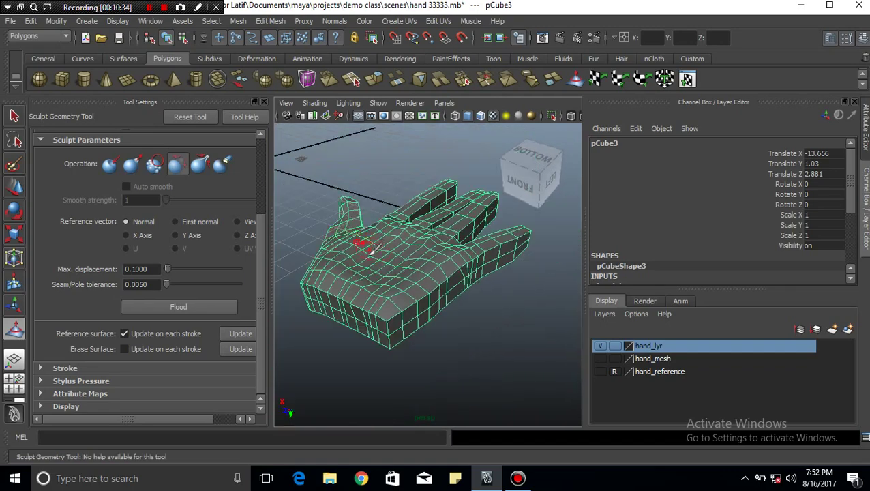
pyautogui.scroll(3, 358, 242)
# Save the scene as hand 33333.mb, return to the Select Tool, and hide the tool settings.
pyautogui.hotkey('ctrl', 's')
pyautogui.press('q')
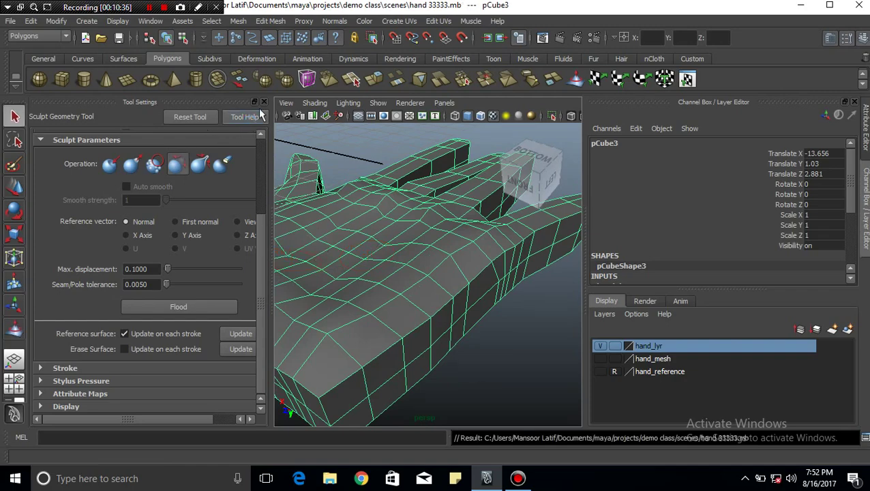
pyautogui.click(264, 102)
pyautogui.scroll(-5, 298, 263)
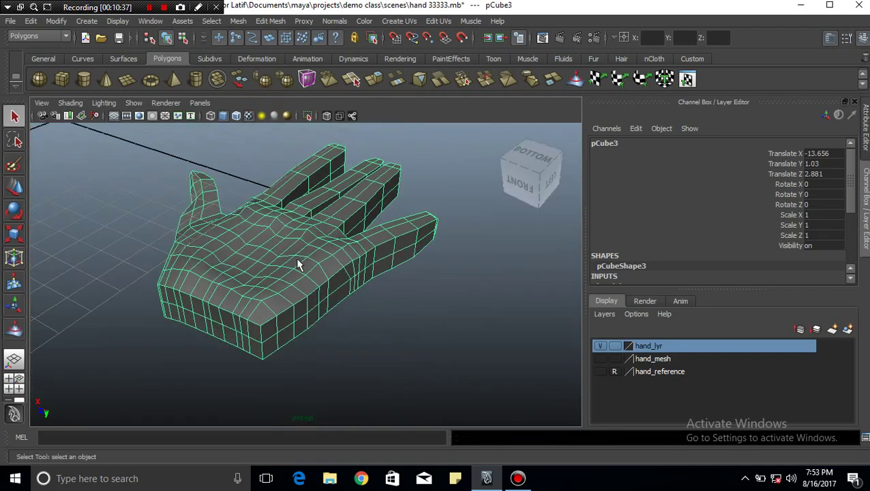
pyautogui.moveTo(297, 259)
pyautogui.keyDown('alt'); pyautogui.mouseDown()
pyautogui.moveTo(286, 243)
pyautogui.moveTo(307, 243)
pyautogui.mouseUp(); pyautogui.keyUp('alt')
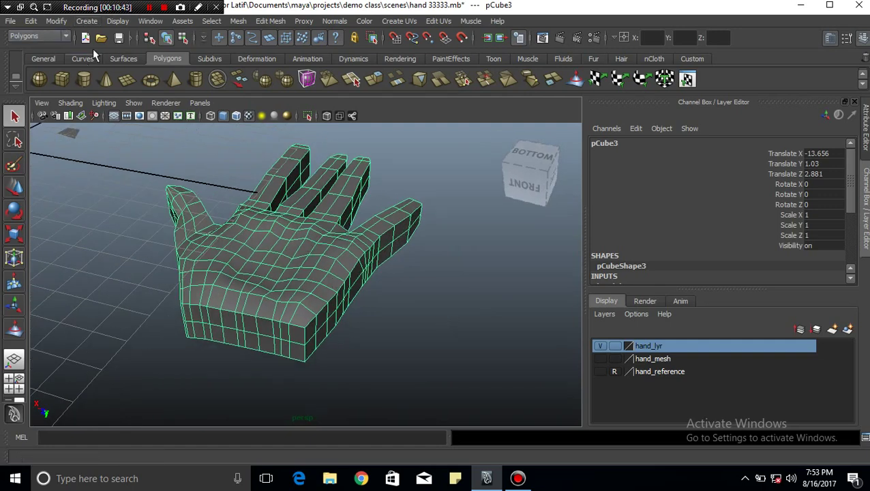
# Come back from the screen recorder to Maya and show the Mesh menu with Smooth.
pyautogui.click(518, 477)
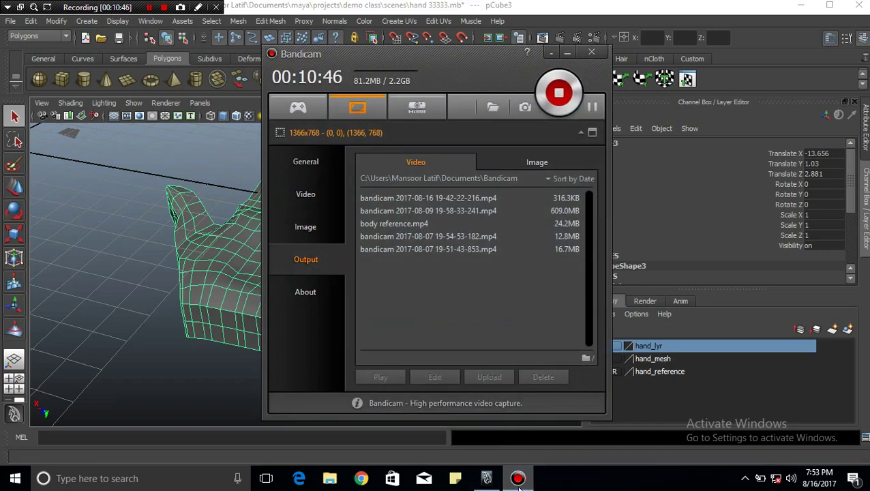
pyautogui.click(162, 120)
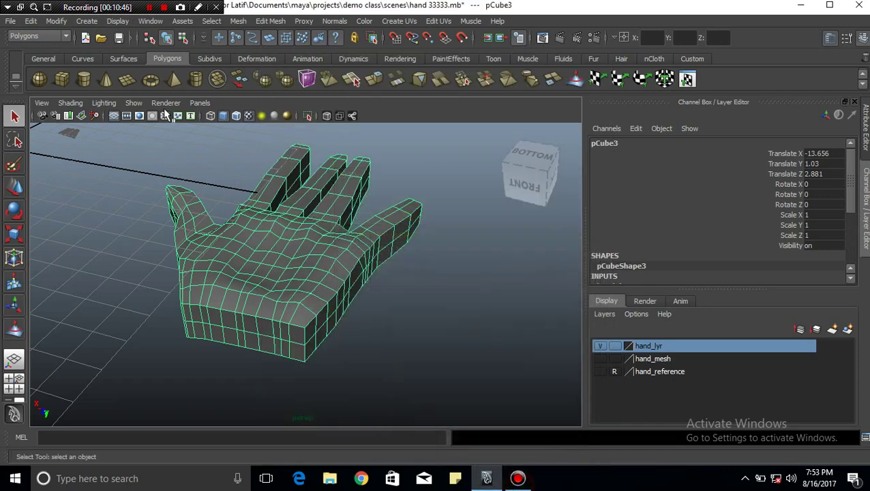
pyautogui.click(269, 21)
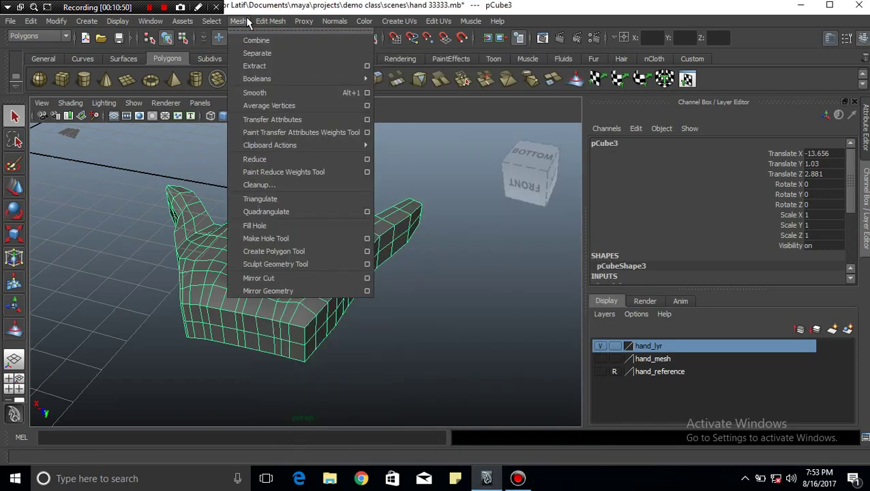
pyautogui.moveTo(238, 21)
pyautogui.click(420, 297)
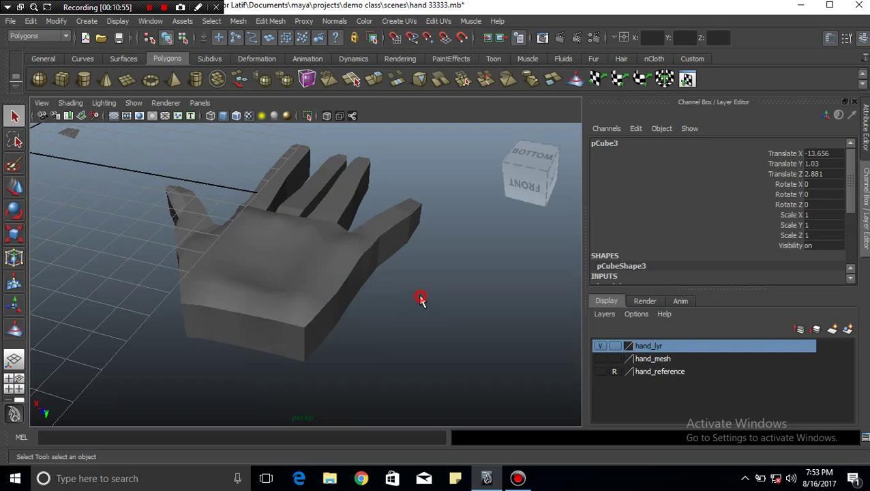
pyautogui.click(330, 269)
pyautogui.press('g')
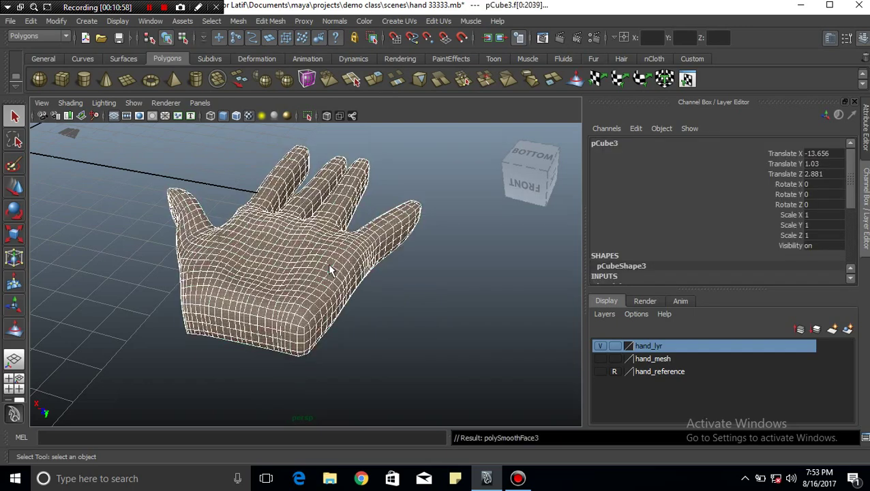
pyautogui.click(368, 306)
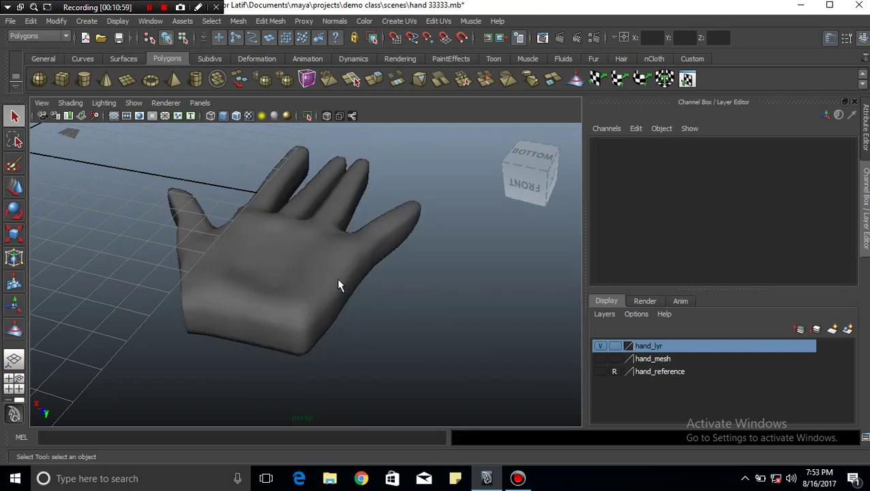
pyautogui.click(339, 285)
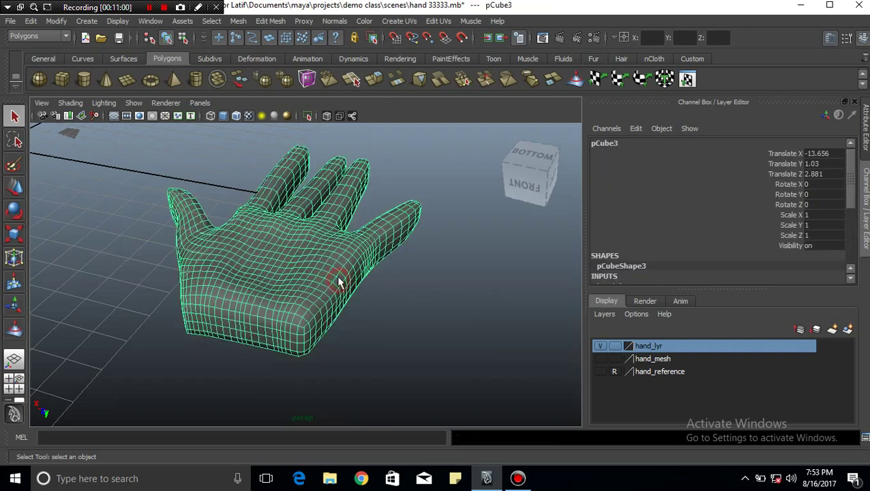
pyautogui.click(392, 334)
pyautogui.hotkey('ctrl', 'z')
pyautogui.hotkey('ctrl', 'z')
pyautogui.hotkey('ctrl', 'z')
pyautogui.hotkey('ctrl', 'z')
pyautogui.click(329, 275)
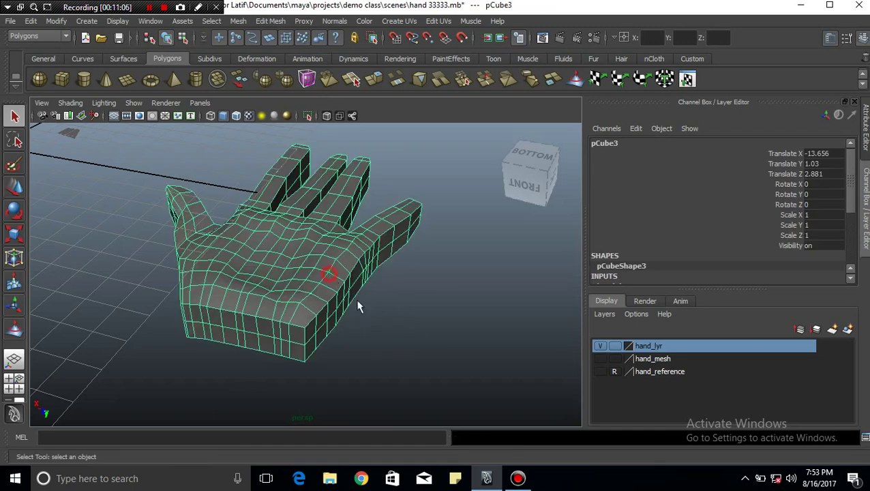
pyautogui.hotkey('ctrl', 'z')
pyautogui.hotkey('ctrl', 'z')
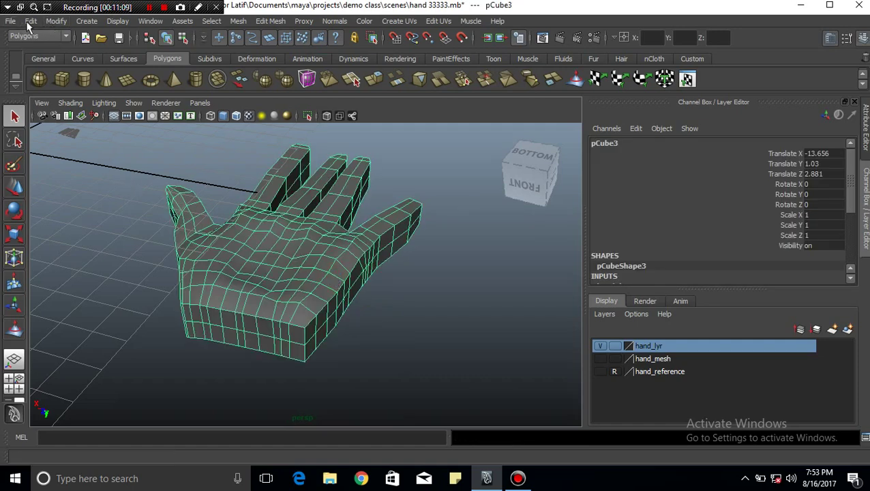
# Open the Hotkey Editor from Window > Settings/Preferences and move it up-left.
pyautogui.click(124, 23)
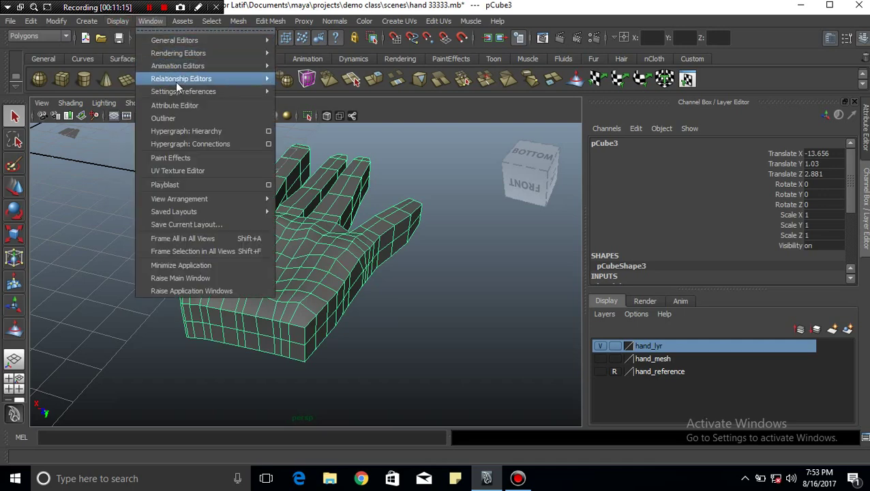
pyautogui.moveTo(182, 91)
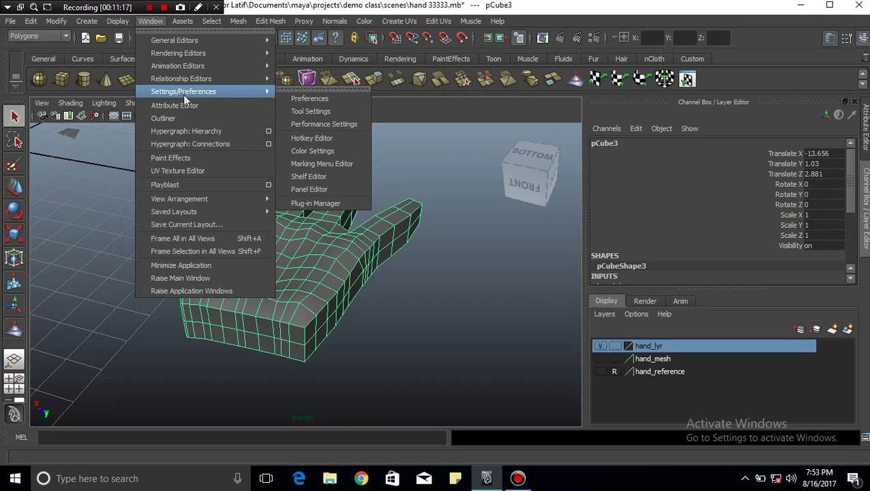
pyautogui.click(324, 139)
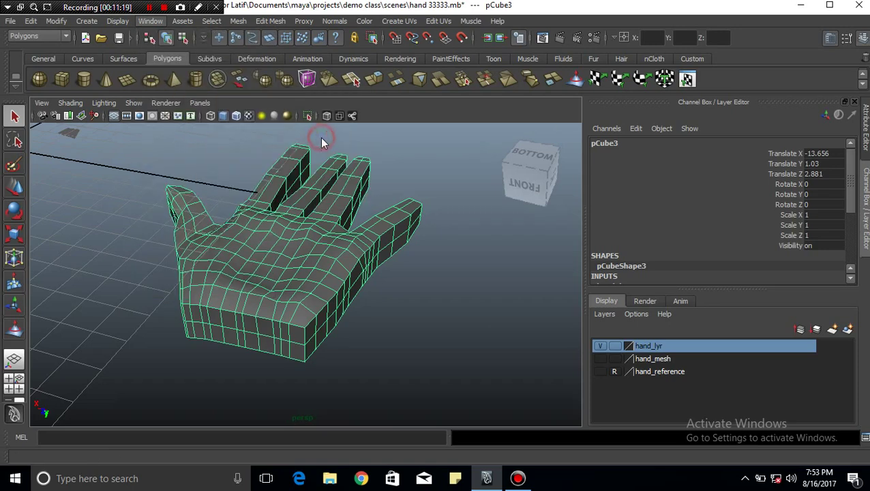
pyautogui.moveTo(462, 42); pyautogui.dragTo(431, 24)
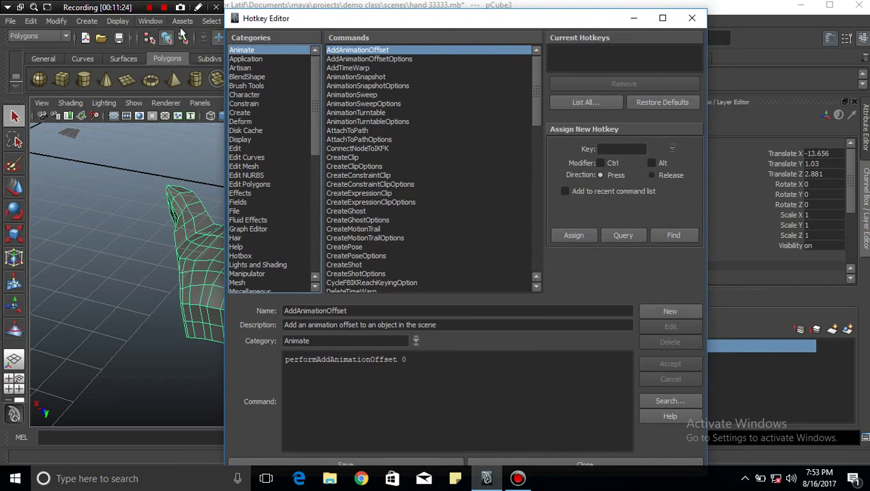
# Find and select the SmoothPolygon command in the Mesh category.
pyautogui.click(247, 170)
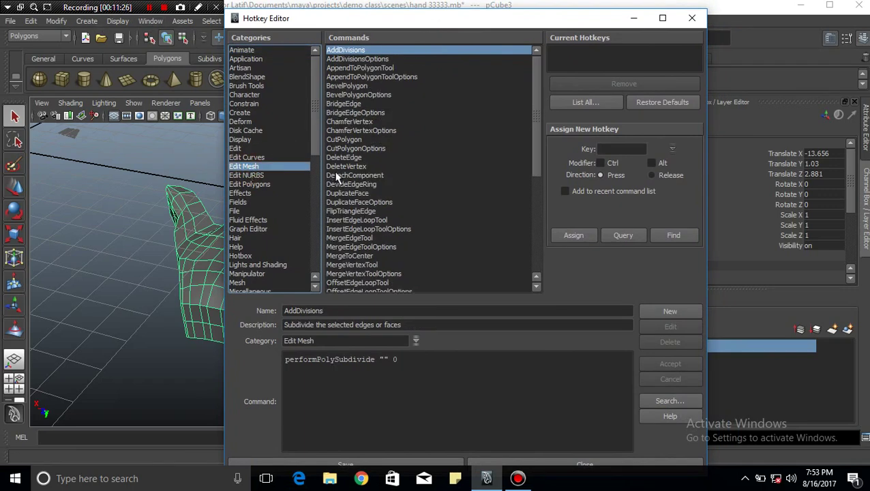
pyautogui.moveTo(538, 156); pyautogui.dragTo(538, 259)
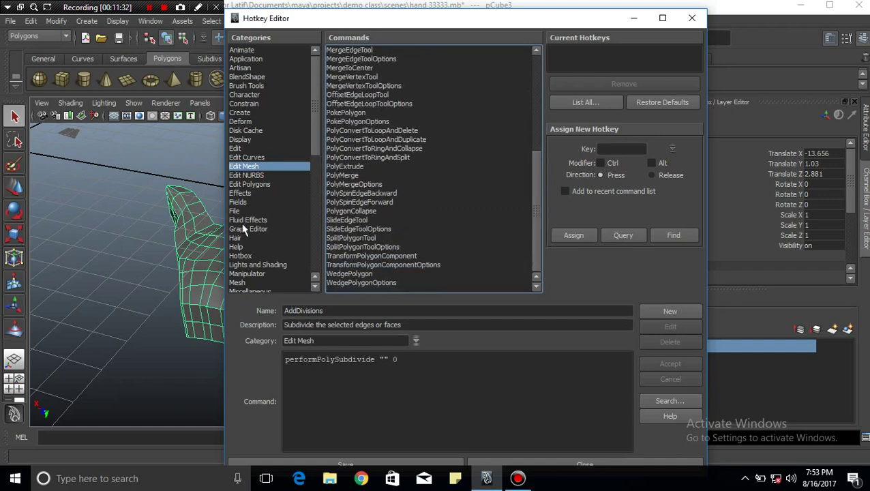
pyautogui.moveTo(315, 131); pyautogui.dragTo(317, 199)
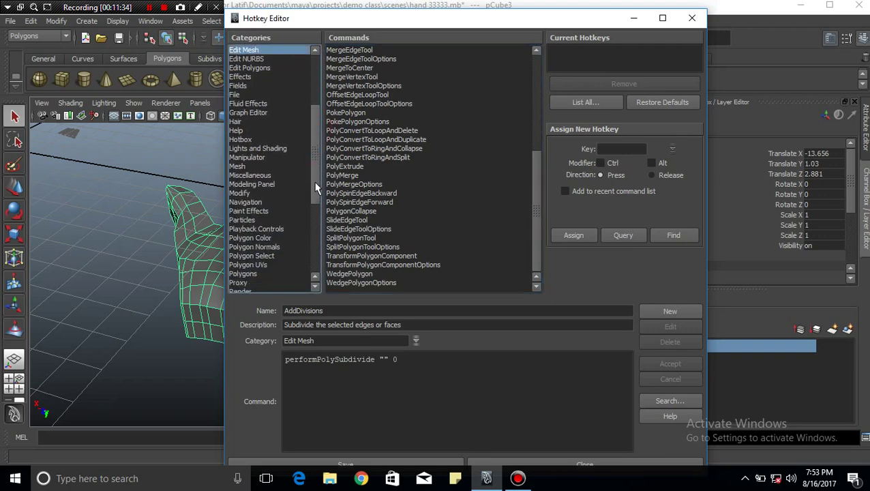
pyautogui.scroll(2, 277, 162)
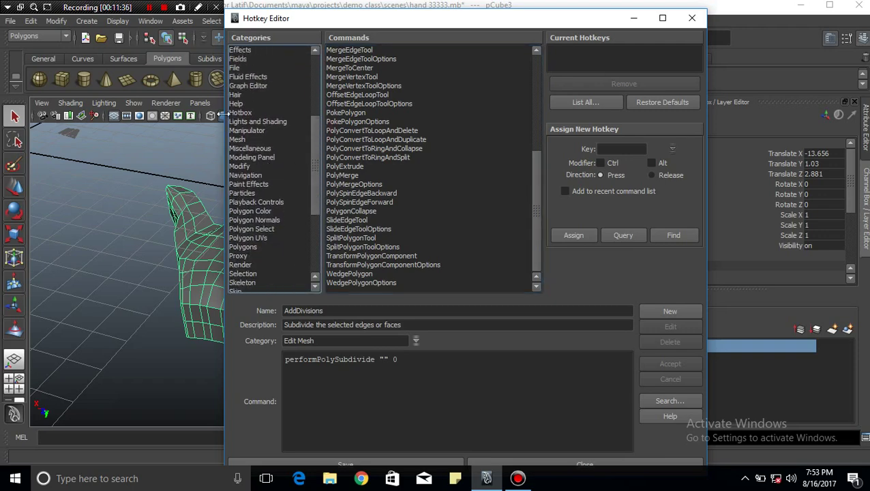
pyautogui.click(237, 139)
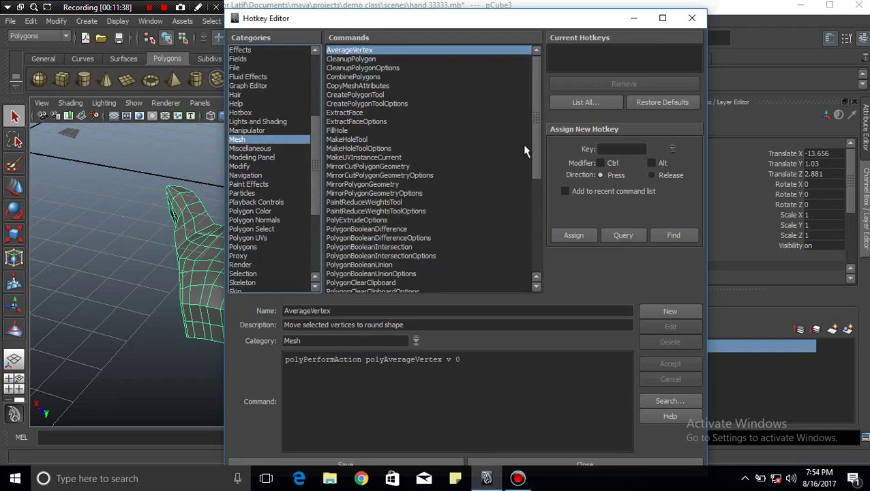
pyautogui.moveTo(537, 131); pyautogui.dragTo(536, 194)
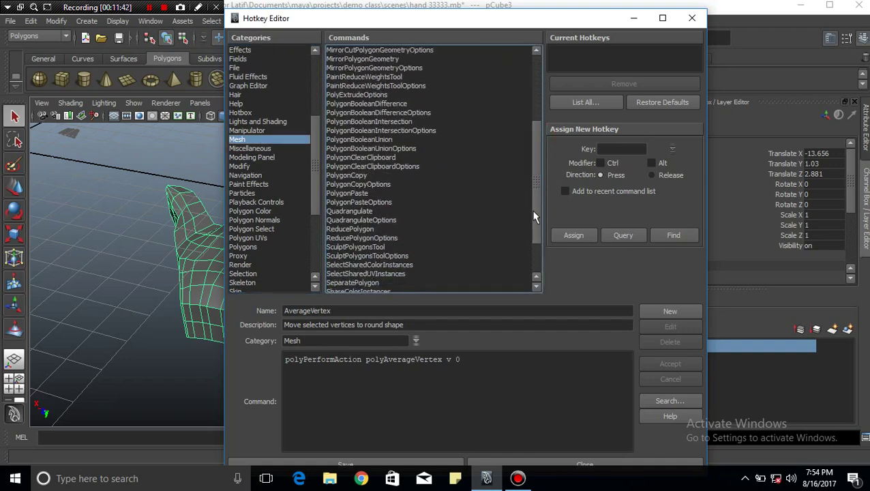
pyautogui.moveTo(533, 216); pyautogui.dragTo(537, 243)
pyautogui.click(361, 256)
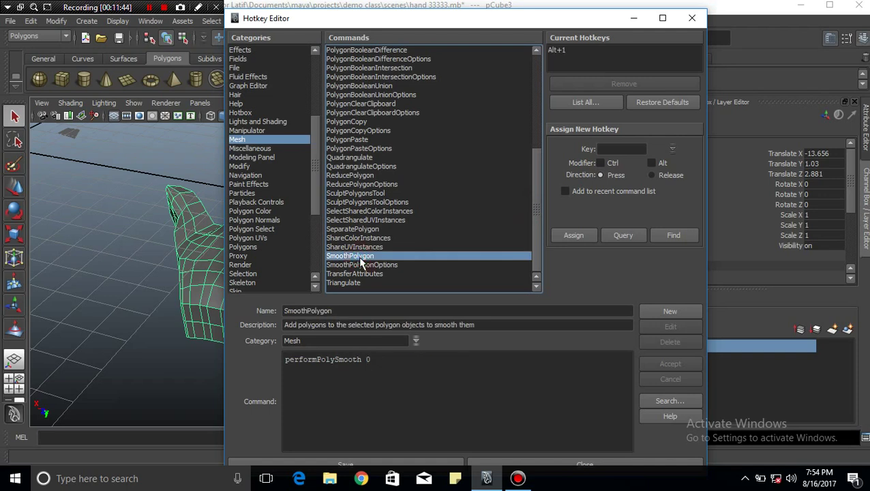
# Remove SmoothPolygon's existing Alt+1 hotkey.
pyautogui.click(578, 58)
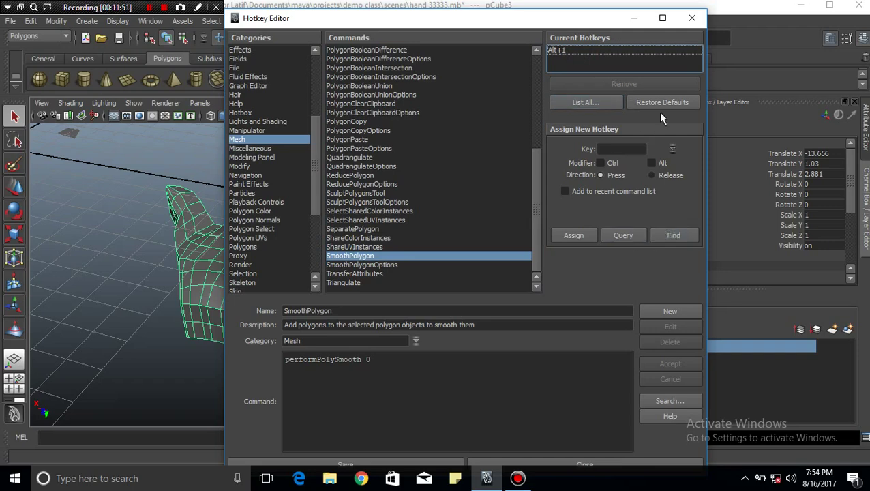
pyautogui.click(587, 49)
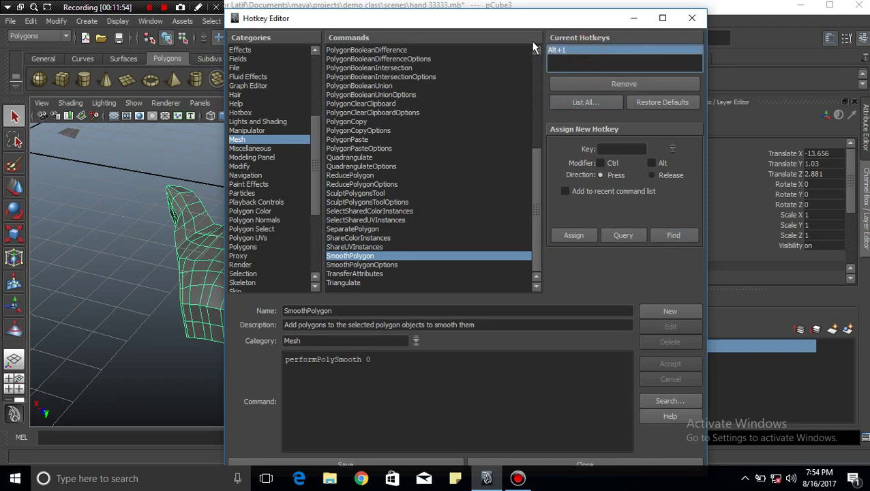
pyautogui.click(604, 102)
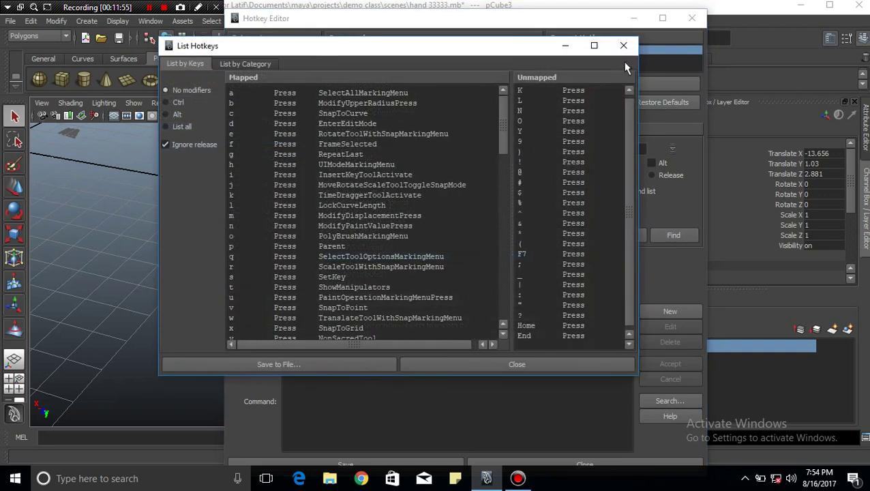
pyautogui.click(620, 45)
pyautogui.click(622, 85)
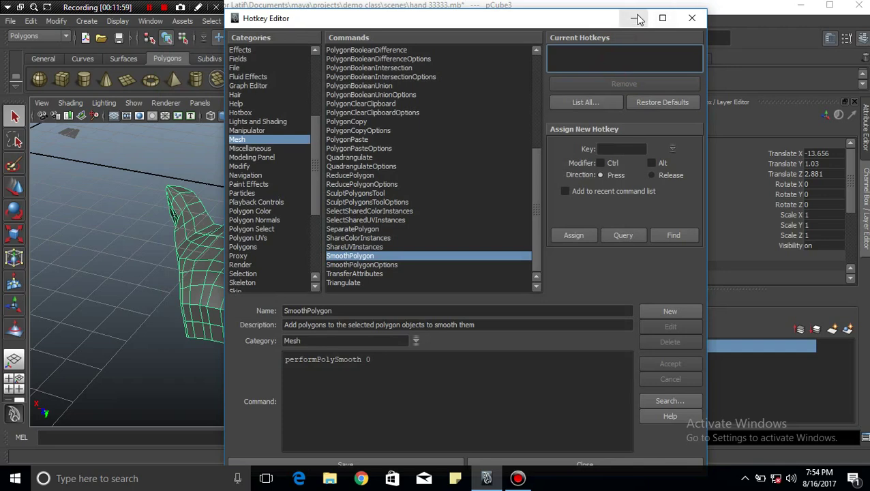
# Close the Hotkey Editor and select the hand mesh.
pyautogui.click(691, 18)
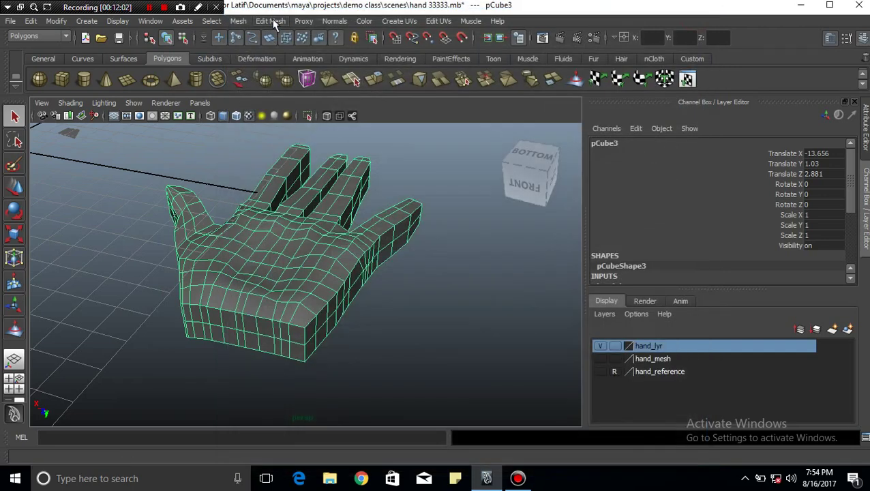
pyautogui.click(237, 22)
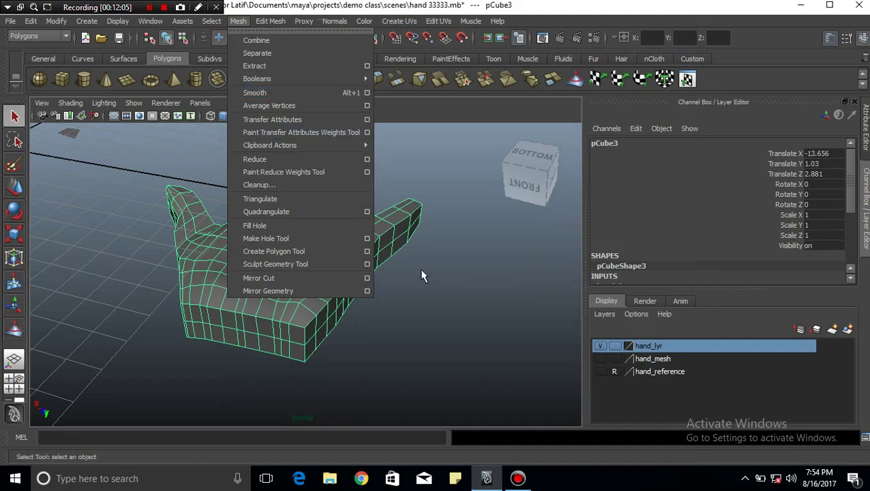
pyautogui.click(431, 312)
pyautogui.click(344, 275)
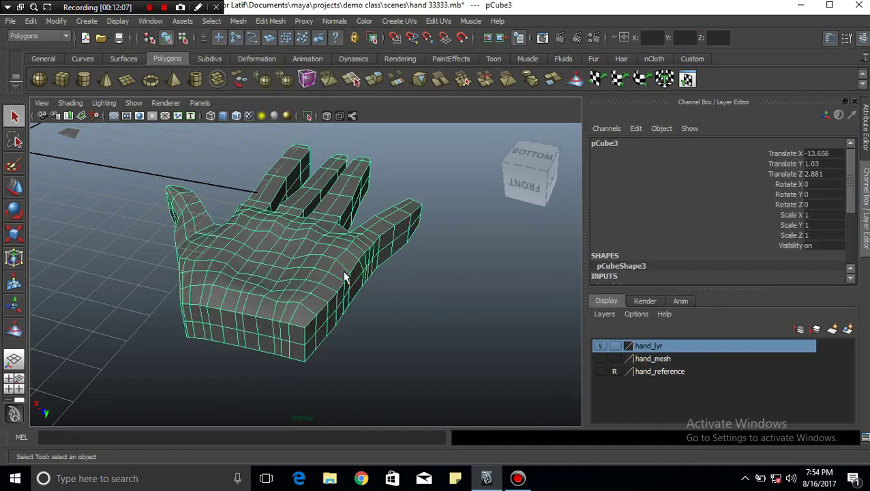
pyautogui.click(366, 321)
pyautogui.click(327, 271)
pyautogui.click(366, 332)
pyautogui.click(330, 286)
# Test-smooth the hand with Mesh > Smooth and reselect it.
pyautogui.click(273, 21)
pyautogui.moveTo(237, 21)
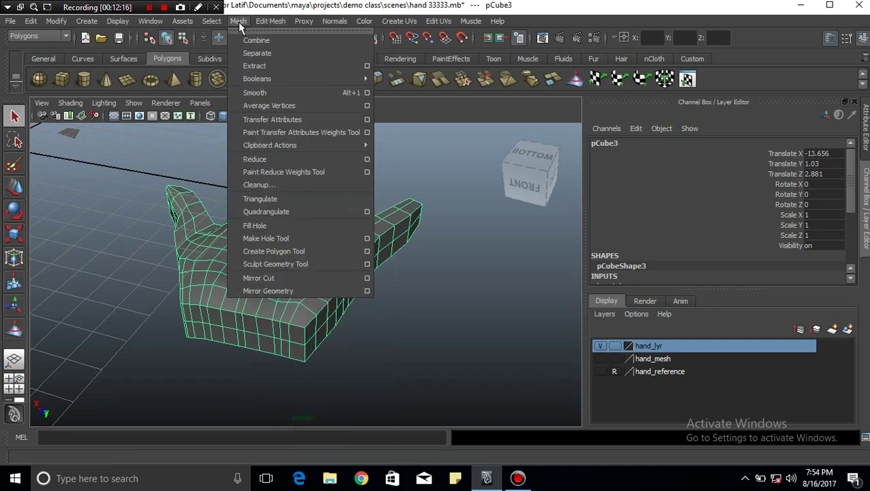
pyautogui.click(280, 90)
pyautogui.click(418, 313)
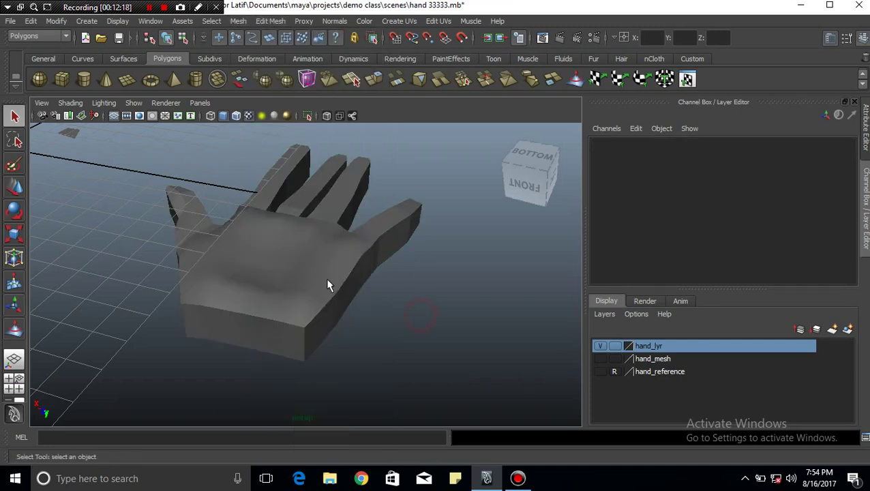
pyautogui.click(325, 277)
pyautogui.click(154, 21)
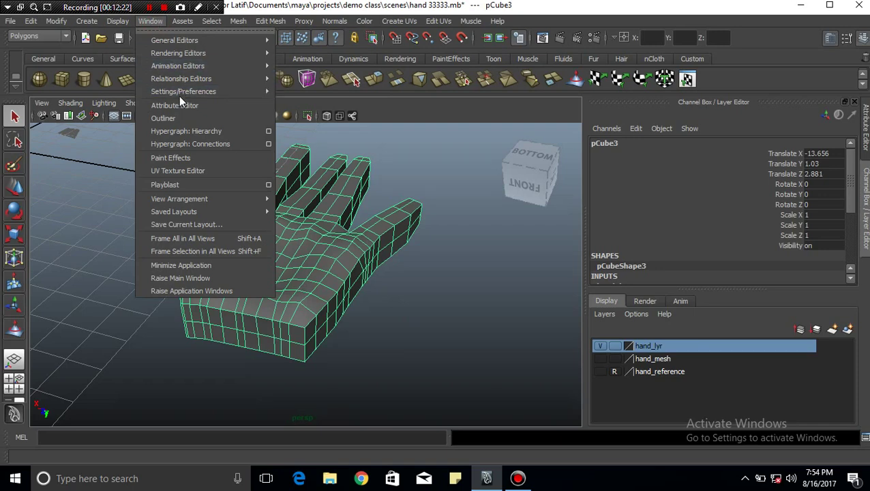
pyautogui.moveTo(183, 91)
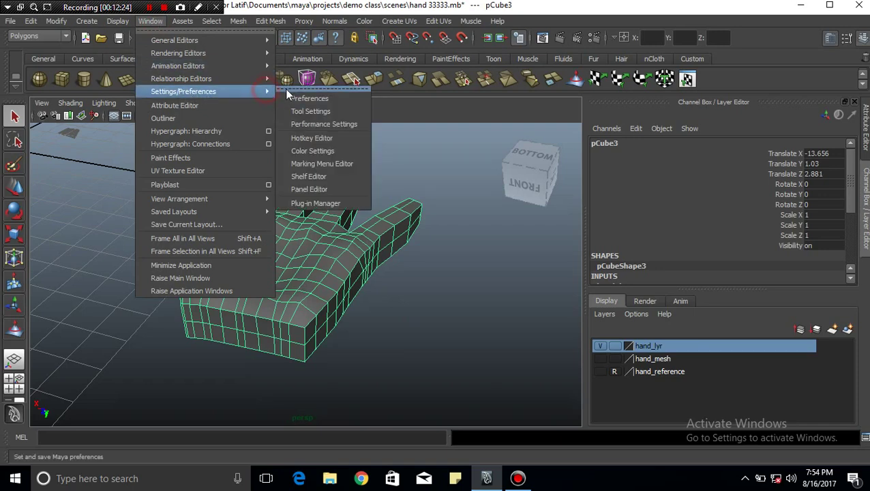
# Reopen the Hotkey Editor and select Mesh > SmoothPolygon.
pyautogui.click(313, 138)
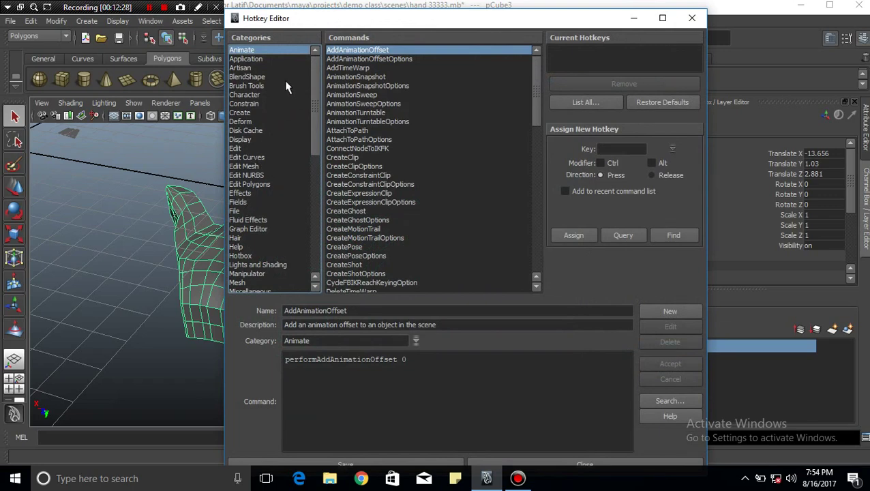
pyautogui.scroll(-1, 307, 108)
pyautogui.scroll(-1, 304, 130)
pyautogui.scroll(-2, 300, 157)
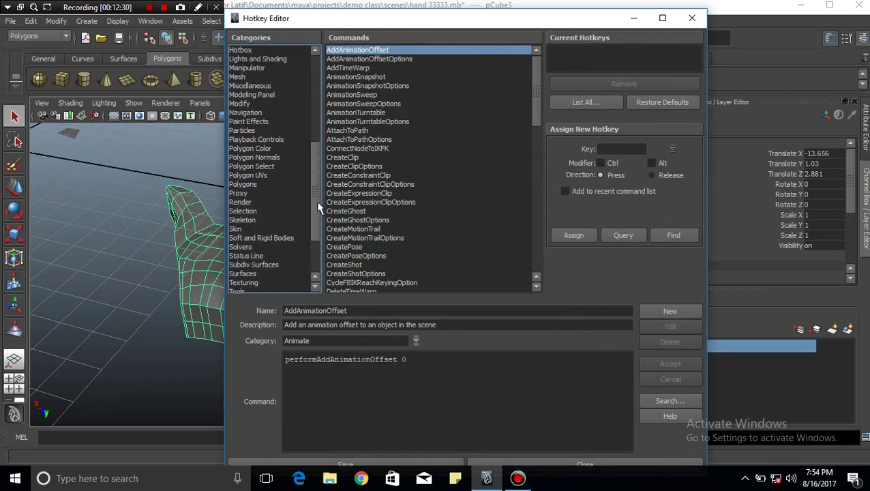
pyautogui.scroll(-1, 293, 184)
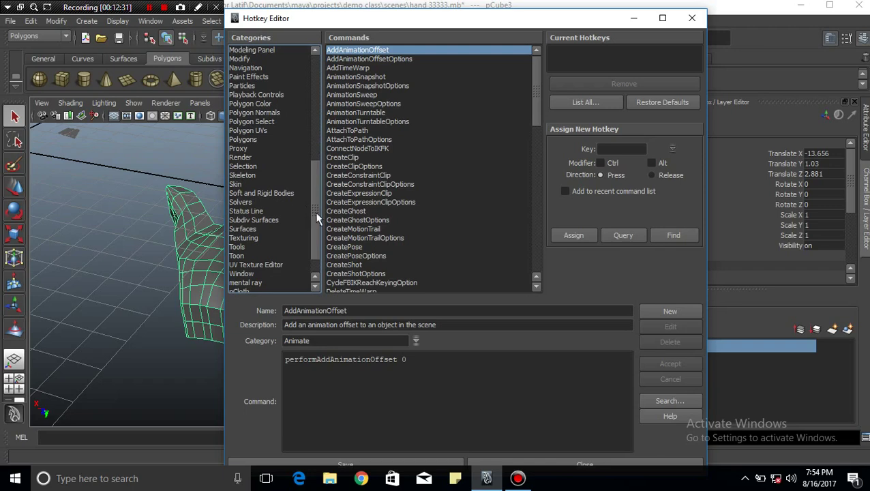
pyautogui.scroll(2, 313, 171)
pyautogui.scroll(2, 313, 150)
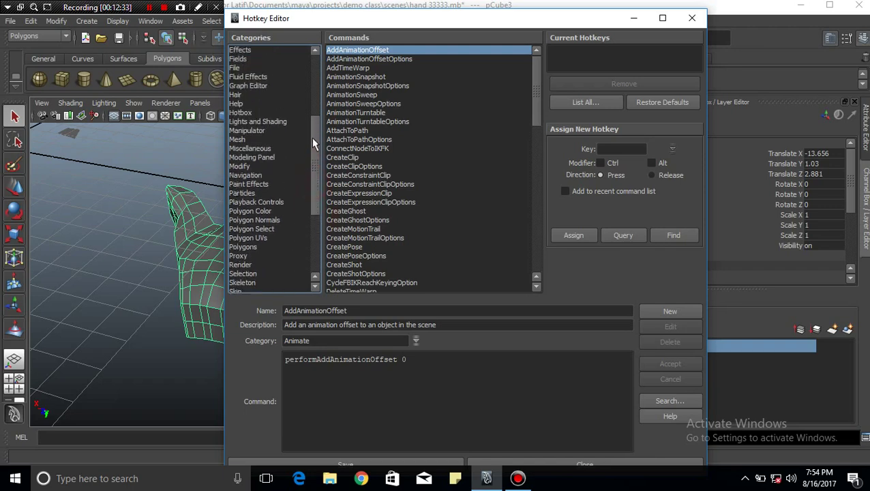
pyautogui.click(236, 139)
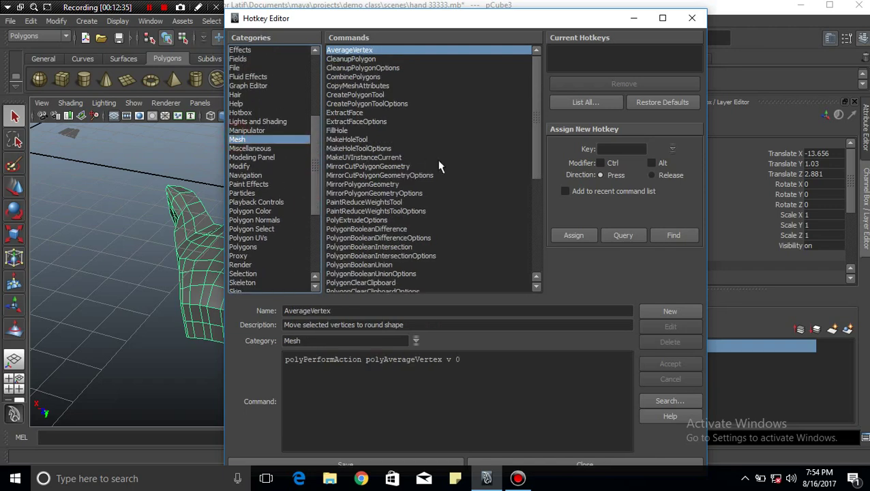
pyautogui.moveTo(536, 131); pyautogui.dragTo(535, 216)
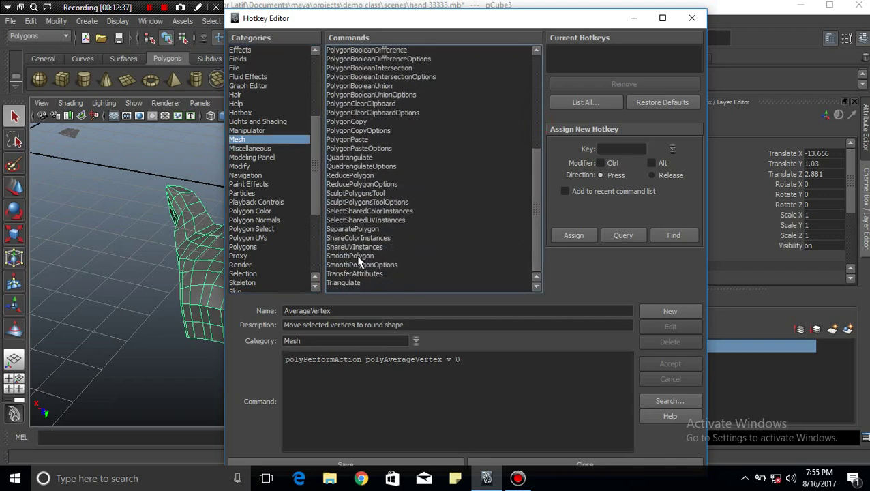
pyautogui.click(358, 257)
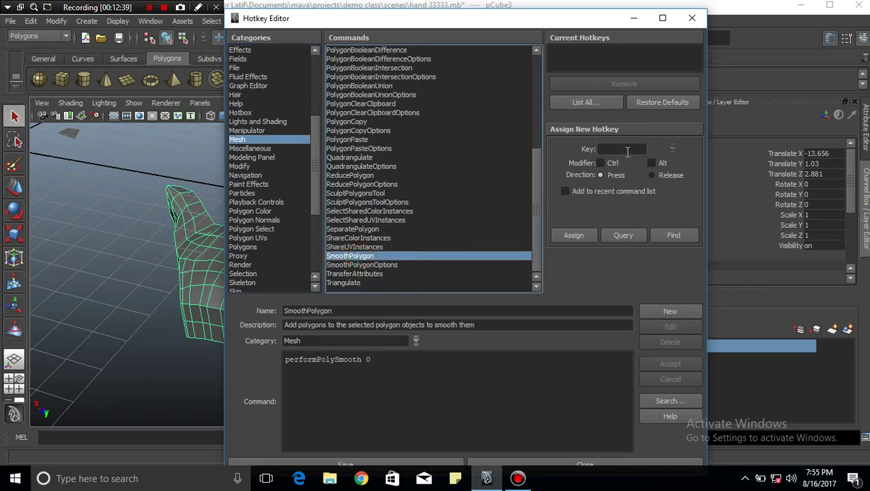
# Show the List Hotkeys window of mapped and unmapped keys.
pyautogui.click(658, 165)
pyautogui.click(658, 164)
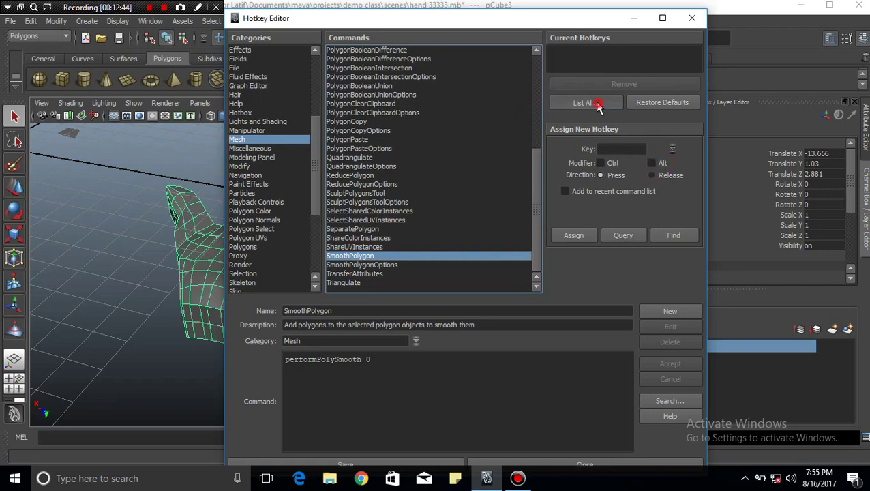
pyautogui.click(597, 104)
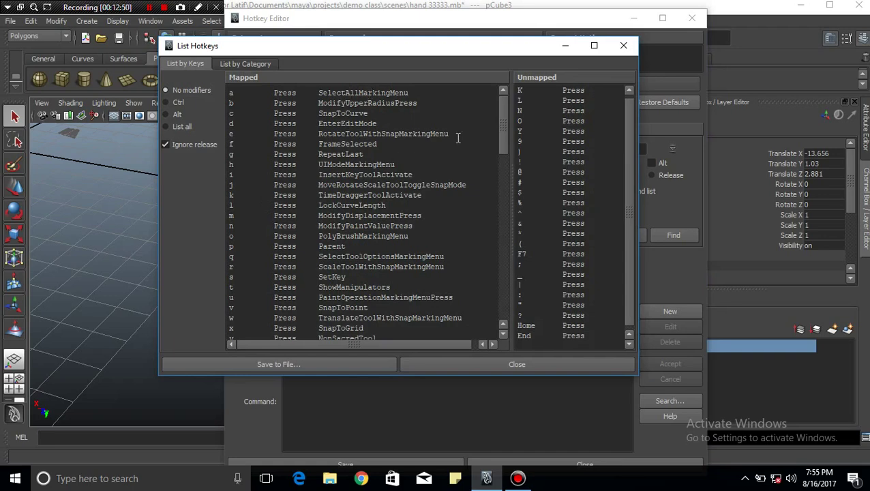
pyautogui.moveTo(505, 117); pyautogui.dragTo(503, 289)
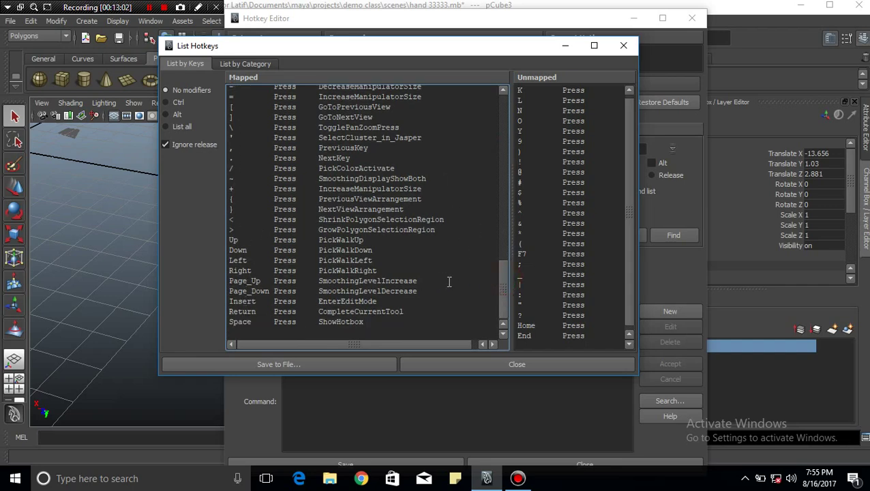
pyautogui.click(177, 103)
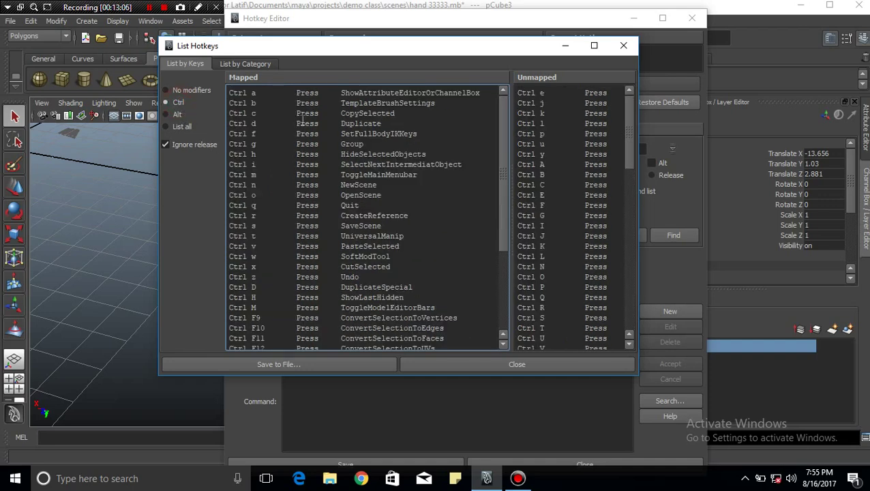
pyautogui.moveTo(503, 131); pyautogui.dragTo(508, 230)
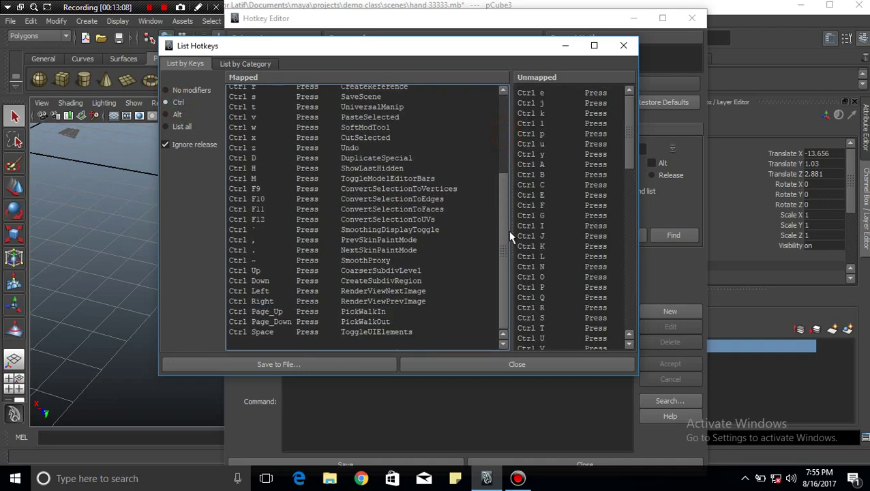
pyautogui.click(176, 114)
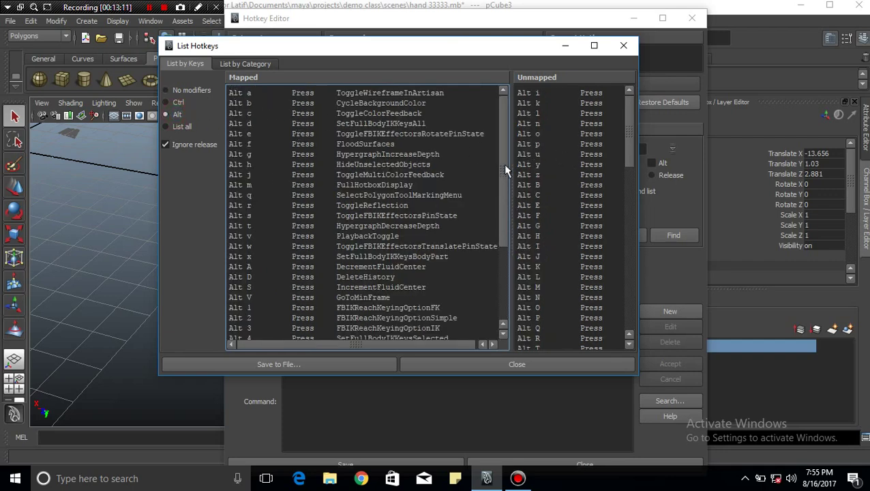
pyautogui.moveTo(506, 171); pyautogui.dragTo(507, 194)
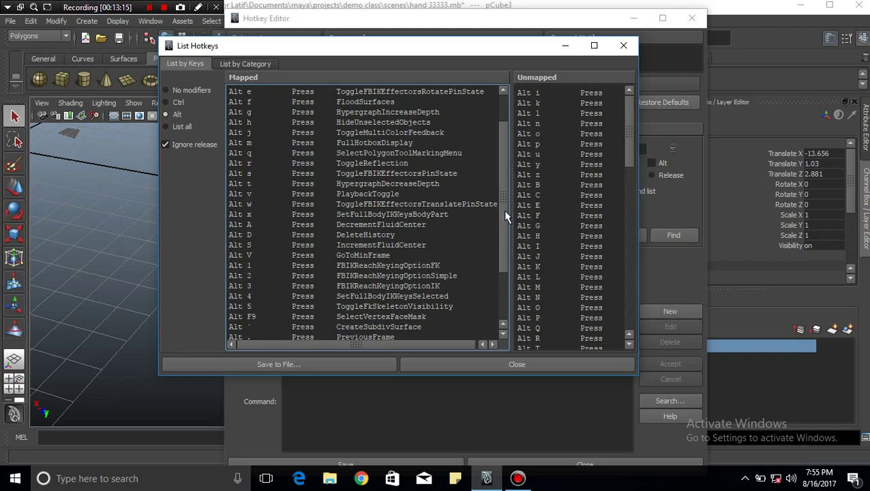
pyautogui.moveTo(505, 211)
pyautogui.mouseDown()
pyautogui.moveTo(511, 274)
pyautogui.moveTo(512, 244)
pyautogui.mouseUp()
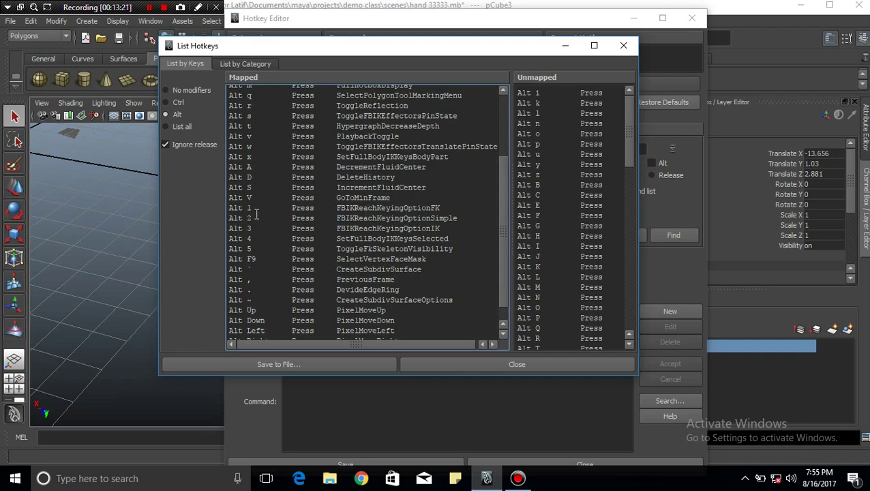
pyautogui.click(189, 92)
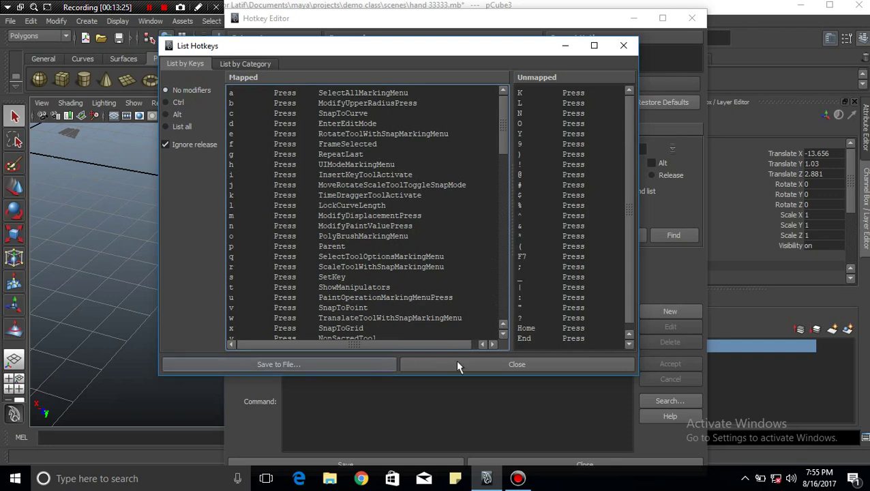
# Assign Alt+1 to SmoothPolygon, overriding its FBIKReachKeyingOptionFK assignment.
pyautogui.click(489, 365)
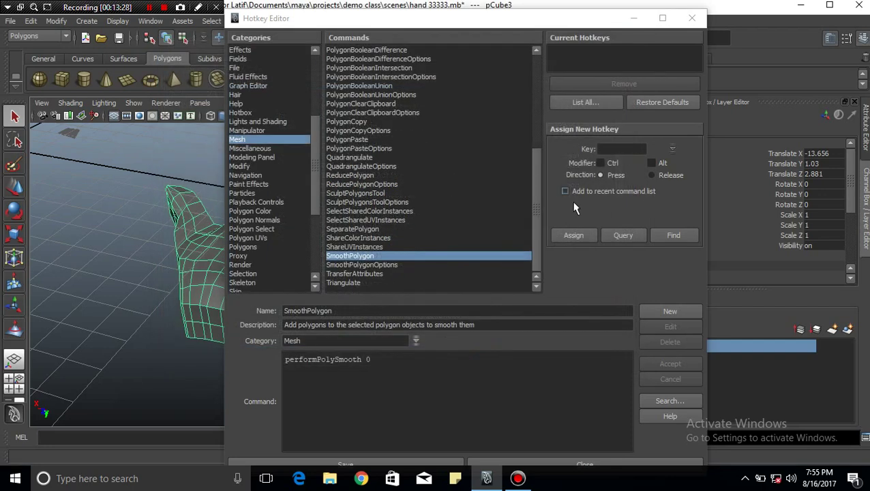
pyautogui.click(651, 163)
pyautogui.click(633, 151)
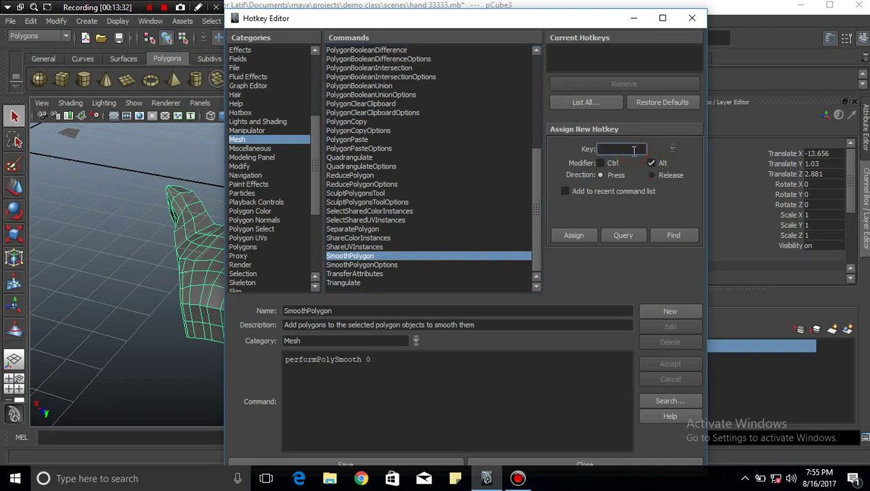
pyautogui.write('1')
pyautogui.click(573, 236)
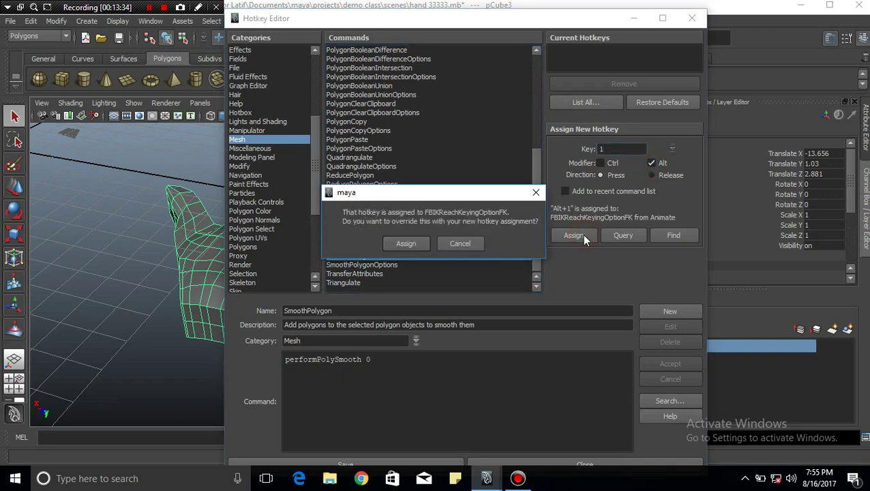
pyautogui.click(407, 244)
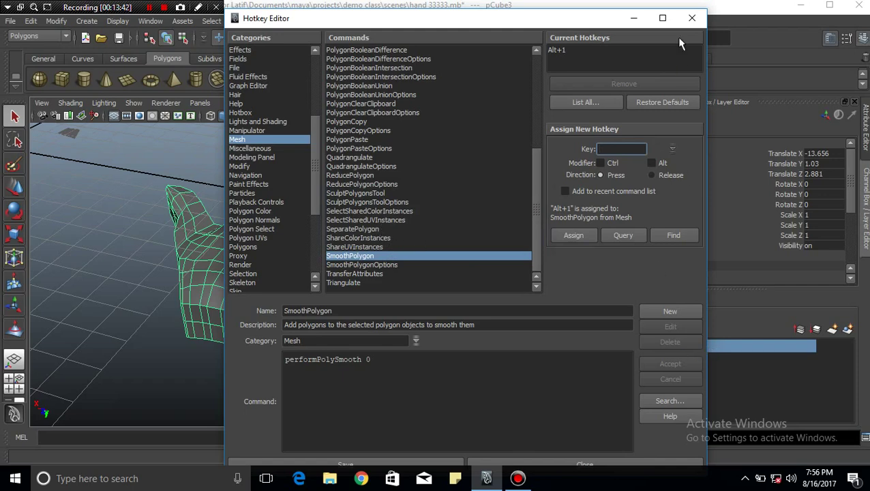
# Close the Hotkey Editor, test Mesh > Smooth on the hand, then undo it.
pyautogui.click(692, 18)
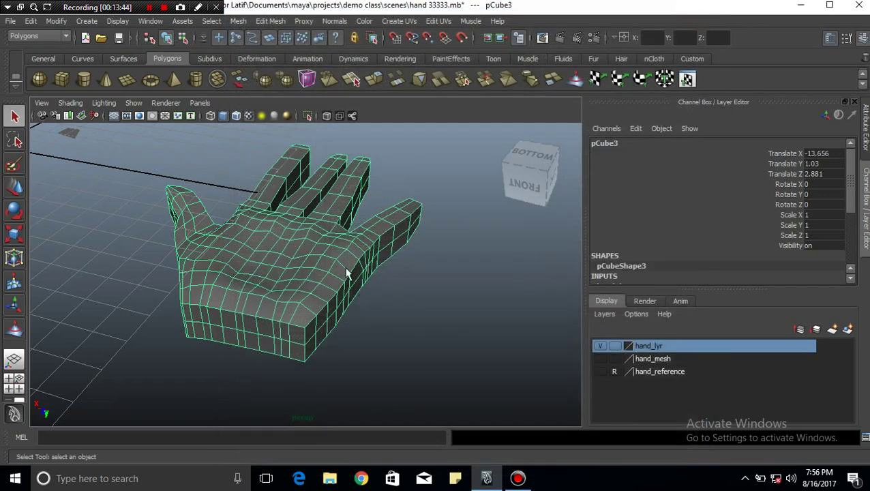
pyautogui.click(266, 21)
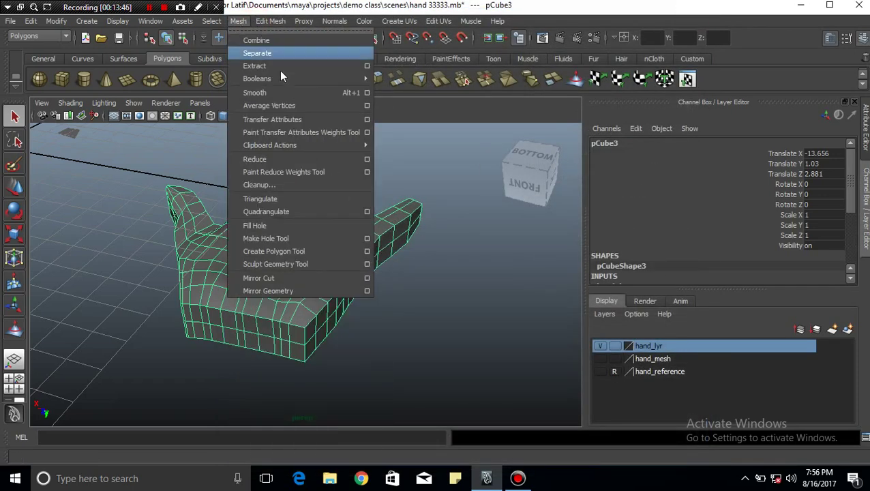
pyautogui.click(352, 94)
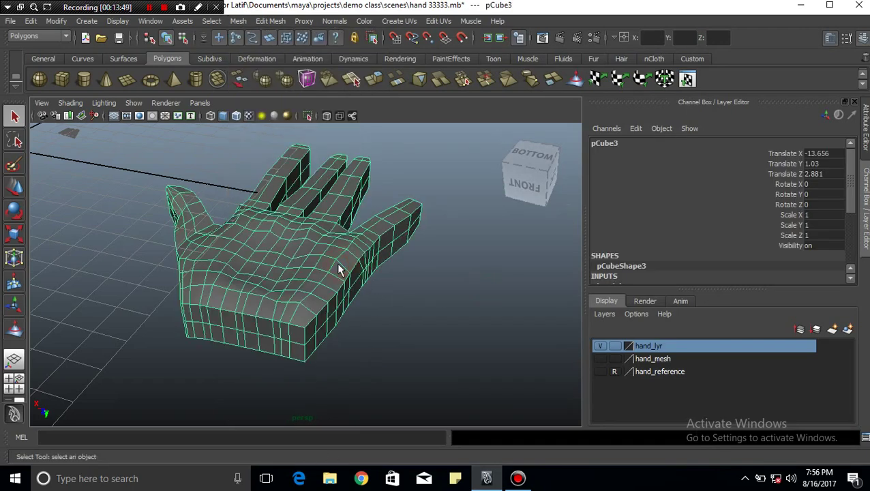
pyautogui.click(404, 300)
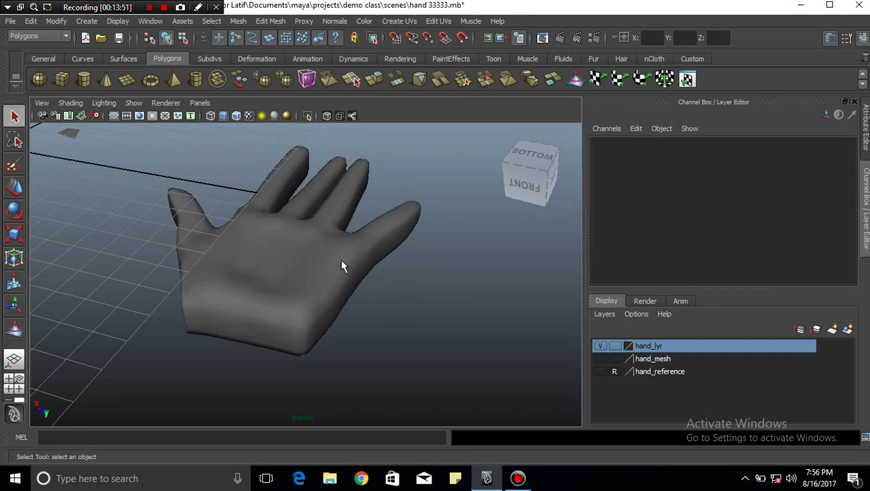
pyautogui.click(341, 265)
pyautogui.hotkey('ctrl', 'z')
pyautogui.hotkey('ctrl', 'z')
pyautogui.hotkey('ctrl', 'z')
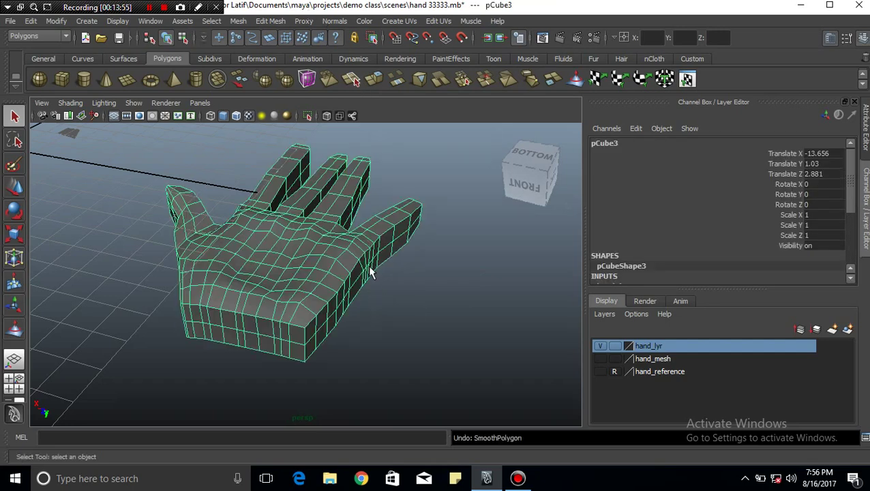
# Tumble and frame the view to inspect the low-poly fingers.
pyautogui.moveTo(368, 267)
pyautogui.keyDown('alt'); pyautogui.mouseDown()
pyautogui.moveTo(319, 263)
pyautogui.moveTo(375, 274)
pyautogui.mouseUp(); pyautogui.keyUp('alt')
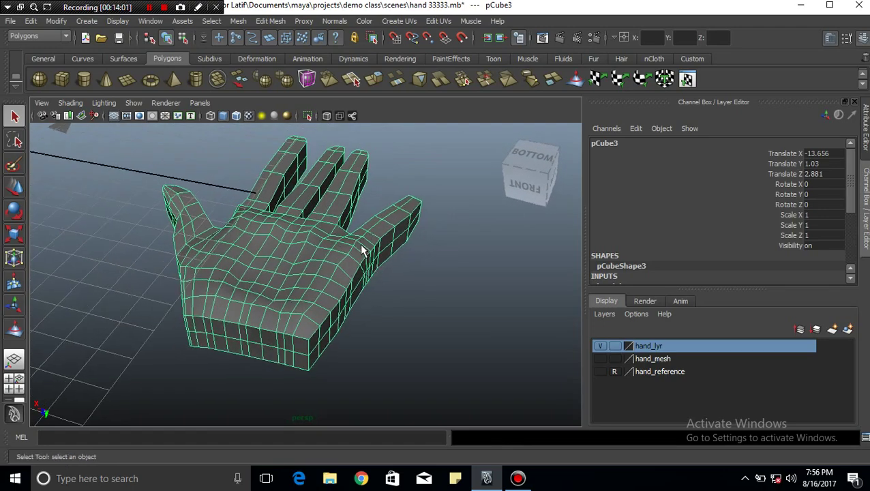
pyautogui.moveTo(380, 228)
pyautogui.keyDown('alt'); pyautogui.mouseDown()
pyautogui.moveTo(344, 225)
pyautogui.moveTo(437, 259)
pyautogui.moveTo(387, 243)
pyautogui.moveTo(332, 248)
pyautogui.moveTo(446, 235)
pyautogui.mouseUp(); pyautogui.keyUp('alt')
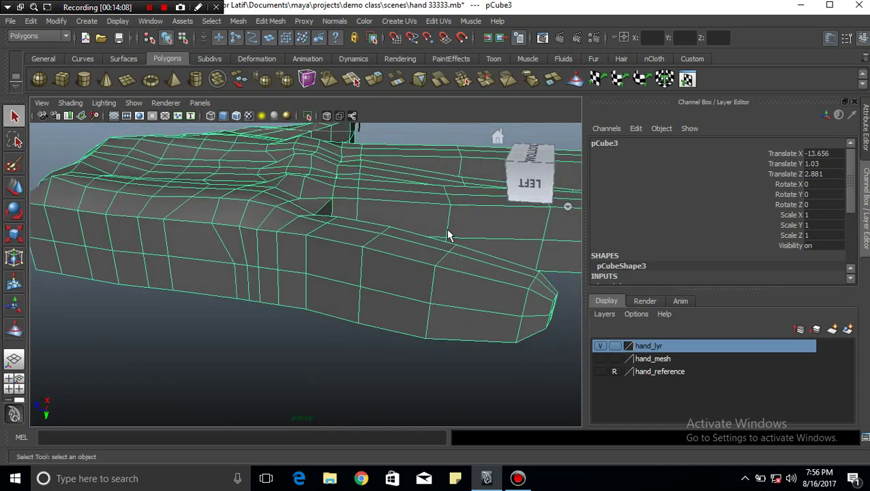
pyautogui.keyDown('alt'); pyautogui.moveTo(446, 235); pyautogui.dragTo(379, 240, button='middle'); pyautogui.keyUp('alt')
pyautogui.keyDown('alt'); pyautogui.moveTo(378, 240); pyautogui.dragTo(345, 247, button='right'); pyautogui.keyUp('alt')
pyautogui.keyDown('alt'); pyautogui.moveTo(345, 242); pyautogui.dragTo(379, 247); pyautogui.keyUp('alt')
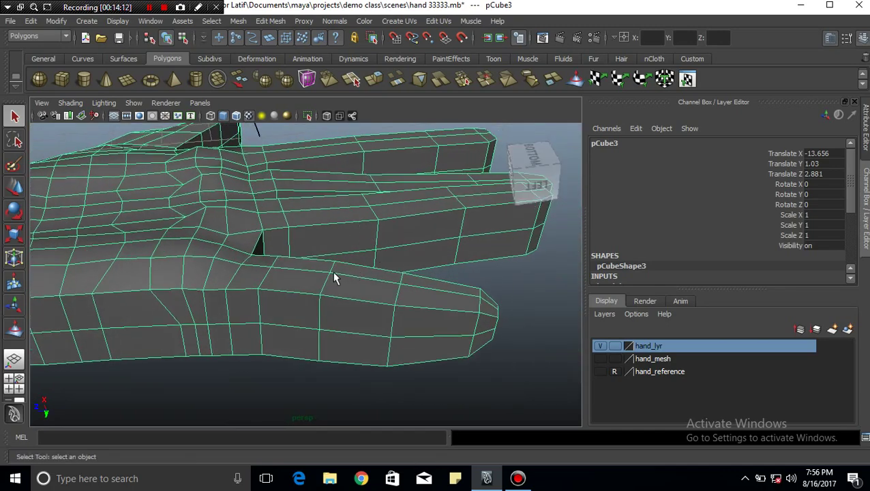
pyautogui.press('f')
pyautogui.keyDown('alt'); pyautogui.moveTo(283, 219); pyautogui.dragTo(320, 196); pyautogui.keyUp('alt')
pyautogui.click(300, 167)
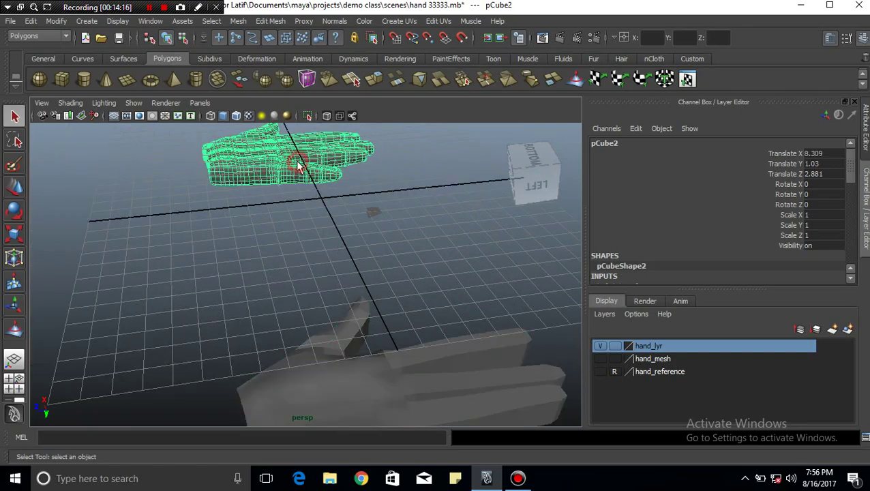
pyautogui.press('f')
pyautogui.scroll(2, 357, 303)
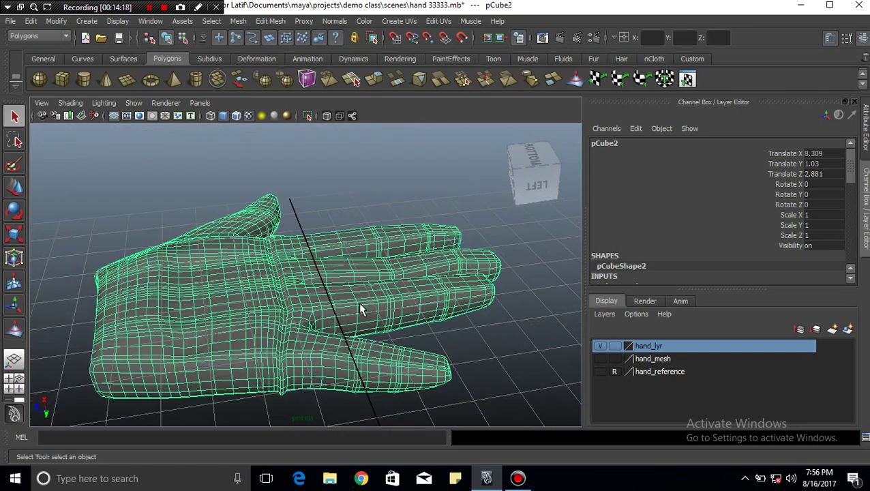
pyautogui.scroll(2, 360, 309)
pyautogui.moveTo(381, 317)
pyautogui.keyDown('alt'); pyautogui.mouseDown()
pyautogui.moveTo(403, 319)
pyautogui.moveTo(368, 274)
pyautogui.moveTo(361, 287)
pyautogui.moveTo(371, 263)
pyautogui.moveTo(360, 233)
pyautogui.moveTo(334, 190)
pyautogui.moveTo(325, 194)
pyautogui.mouseUp(); pyautogui.keyUp('alt')
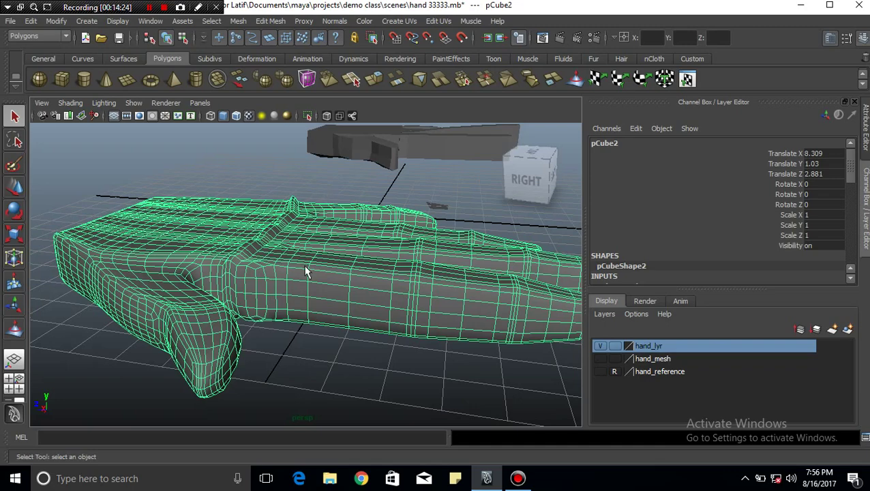
pyautogui.click(372, 359)
pyautogui.moveTo(391, 308)
pyautogui.keyDown('alt'); pyautogui.mouseDown()
pyautogui.moveTo(408, 272)
pyautogui.moveTo(394, 283)
pyautogui.moveTo(342, 277)
pyautogui.moveTo(411, 261)
pyautogui.moveTo(423, 313)
pyautogui.moveTo(412, 255)
pyautogui.moveTo(411, 274)
pyautogui.moveTo(346, 251)
pyautogui.moveTo(427, 247)
pyautogui.moveTo(421, 274)
pyautogui.mouseUp(); pyautogui.keyUp('alt')
pyautogui.moveTo(359, 254)
pyautogui.keyDown('alt'); pyautogui.mouseDown()
pyautogui.moveTo(330, 243)
pyautogui.moveTo(359, 252)
pyautogui.moveTo(351, 208)
pyautogui.moveTo(386, 313)
pyautogui.moveTo(373, 291)
pyautogui.moveTo(396, 310)
pyautogui.moveTo(384, 303)
pyautogui.moveTo(424, 368)
pyautogui.mouseUp(); pyautogui.keyUp('alt')
pyautogui.keyDown('alt'); pyautogui.moveTo(424, 368); pyautogui.dragTo(419, 337, button='middle'); pyautogui.keyUp('alt')
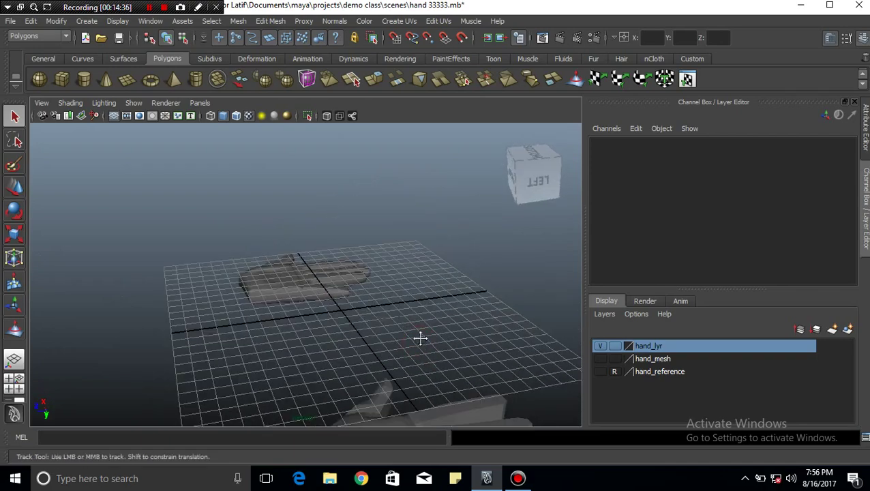
pyautogui.moveTo(419, 338)
pyautogui.keyDown('alt'); pyautogui.mouseDown()
pyautogui.moveTo(359, 311)
pyautogui.moveTo(346, 268)
pyautogui.moveTo(357, 291)
pyautogui.moveTo(400, 290)
pyautogui.mouseUp(); pyautogui.keyUp('alt')
pyautogui.click(352, 318)
pyautogui.scroll(3, 351, 312)
pyautogui.click(479, 308)
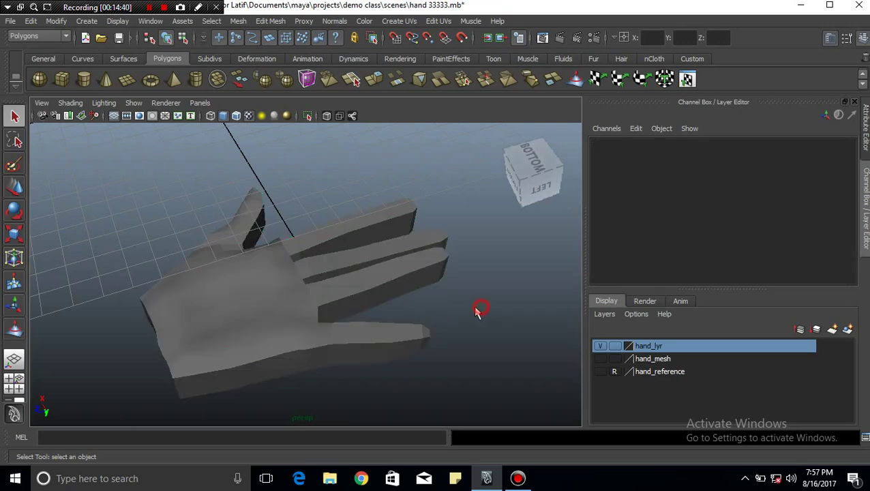
pyautogui.scroll(-5, 310, 227)
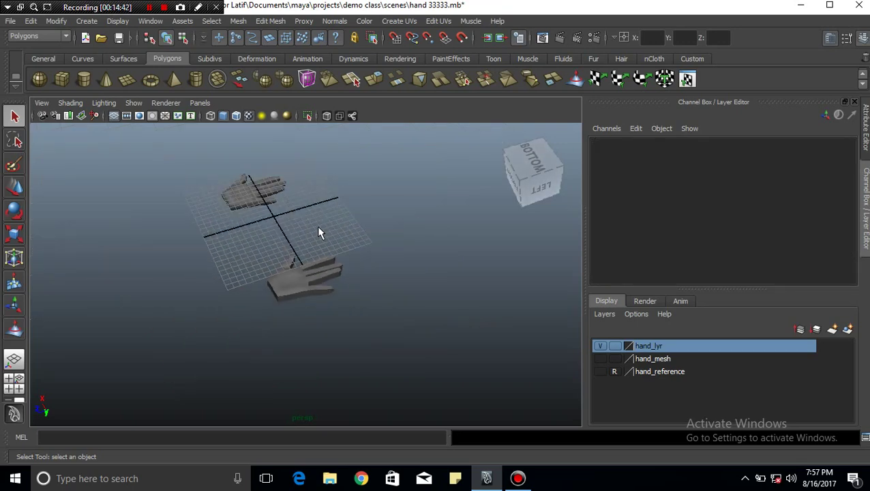
pyautogui.scroll(-2, 318, 223)
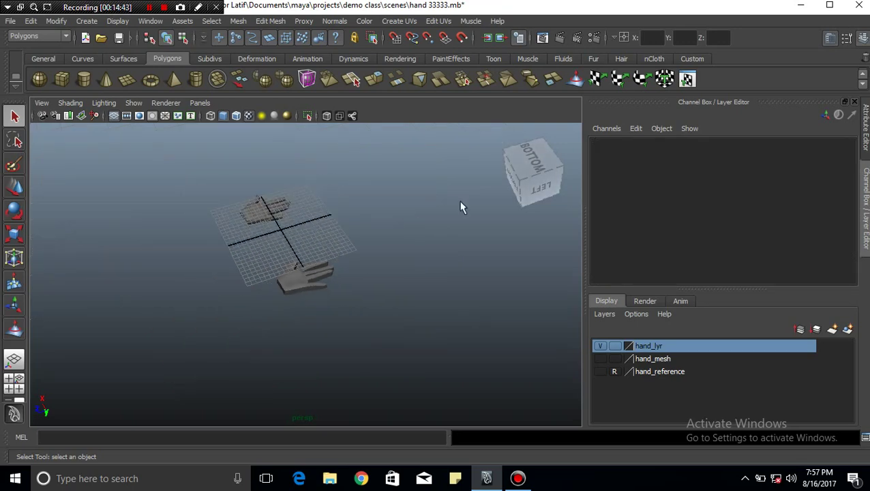
pyautogui.click(260, 213)
pyautogui.scroll(1, 260, 214)
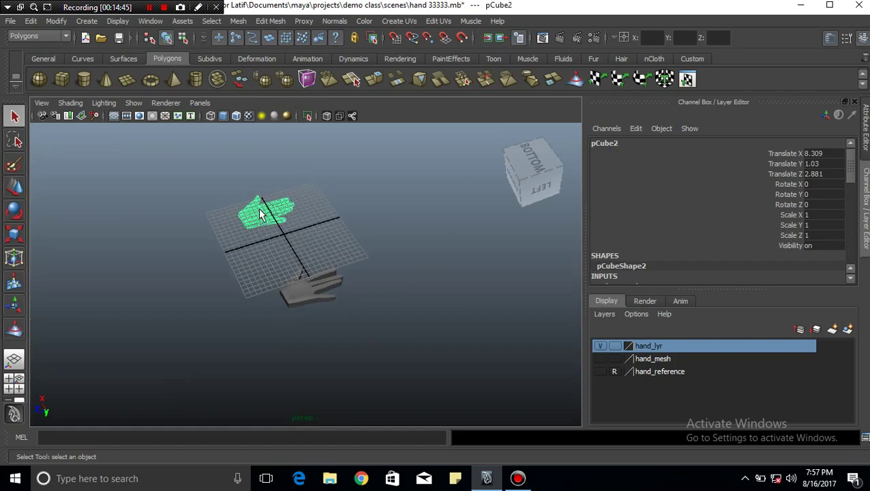
pyautogui.press('f')
pyautogui.moveTo(430, 334)
pyautogui.keyDown('alt'); pyautogui.mouseDown(button='middle')
pyautogui.moveTo(325, 166)
pyautogui.moveTo(379, 248)
pyautogui.mouseUp(button='middle'); pyautogui.keyUp('alt')
pyautogui.scroll(-2, 351, 343)
pyautogui.click(353, 348)
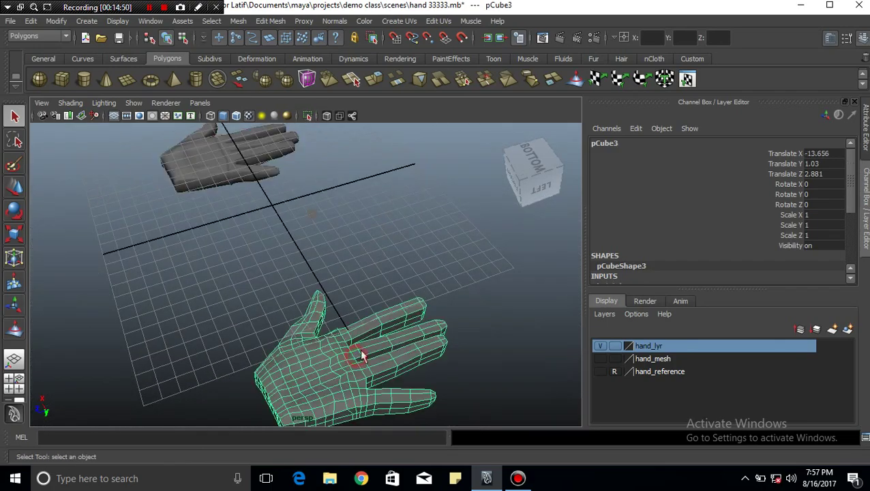
pyautogui.press('f')
pyautogui.scroll(3, 373, 284)
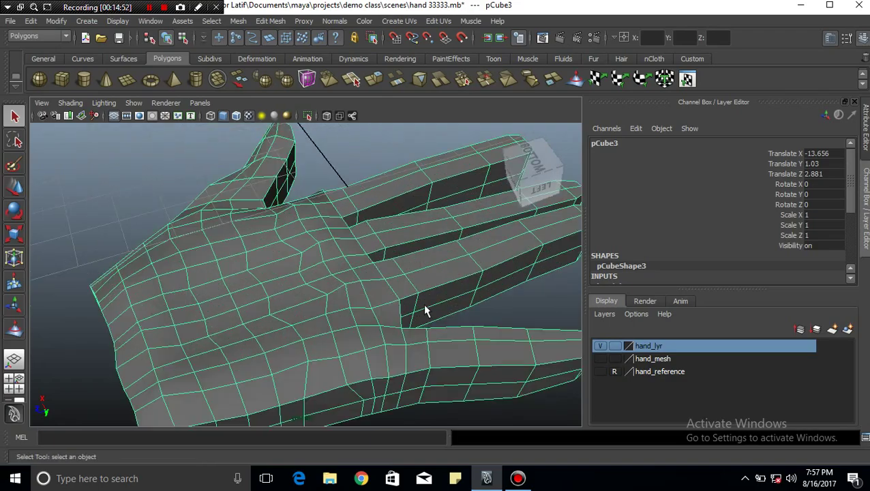
pyautogui.moveTo(423, 307)
pyautogui.keyDown('alt'); pyautogui.mouseDown()
pyautogui.moveTo(365, 268)
pyautogui.moveTo(464, 315)
pyautogui.moveTo(430, 309)
pyautogui.mouseUp(); pyautogui.keyUp('alt')
pyautogui.scroll(-3, 424, 321)
pyautogui.scroll(4, 446, 236)
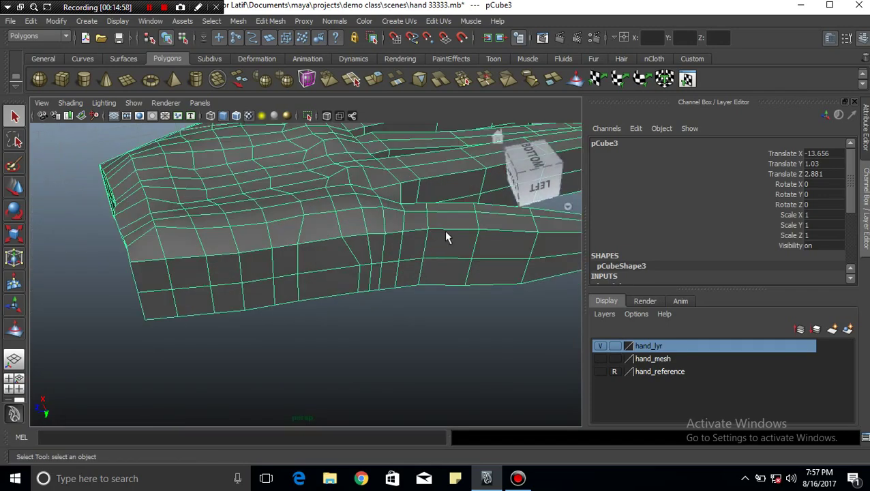
pyautogui.scroll(-4, 447, 236)
pyautogui.moveTo(392, 262)
pyautogui.keyDown('alt'); pyautogui.mouseDown()
pyautogui.moveTo(412, 272)
pyautogui.moveTo(392, 325)
pyautogui.mouseUp(); pyautogui.keyUp('alt')
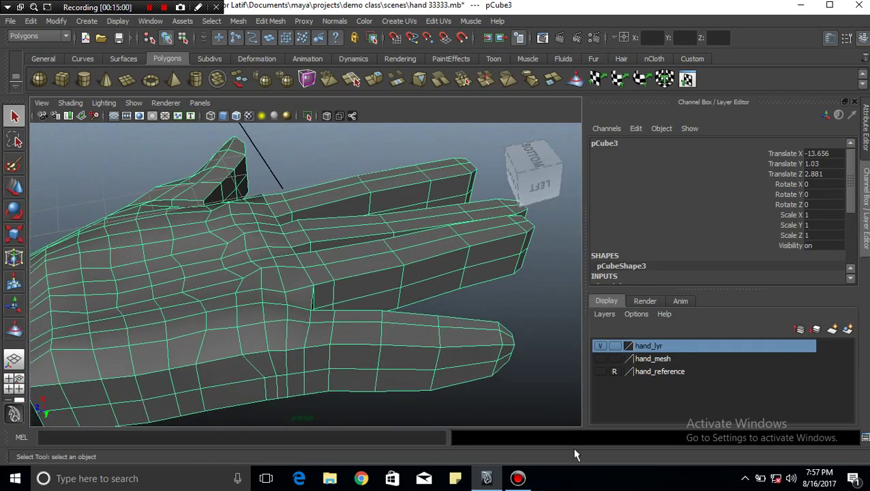
pyautogui.click(518, 477)
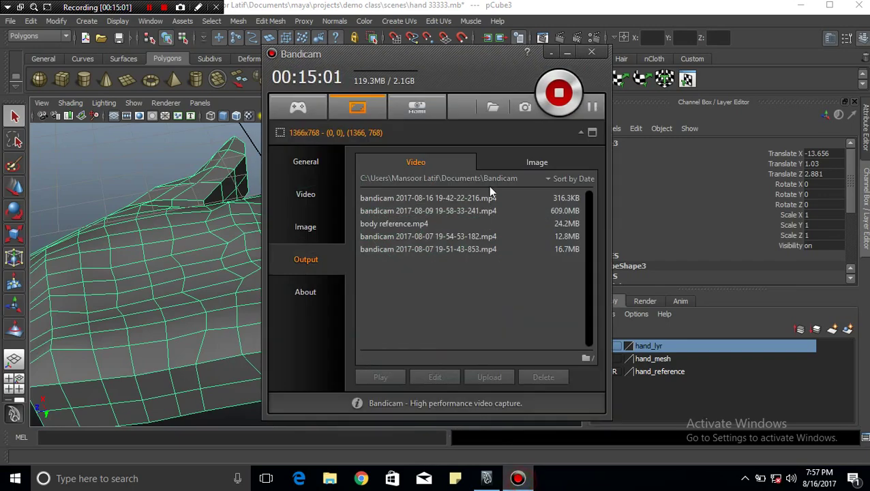
pyautogui.click(566, 53)
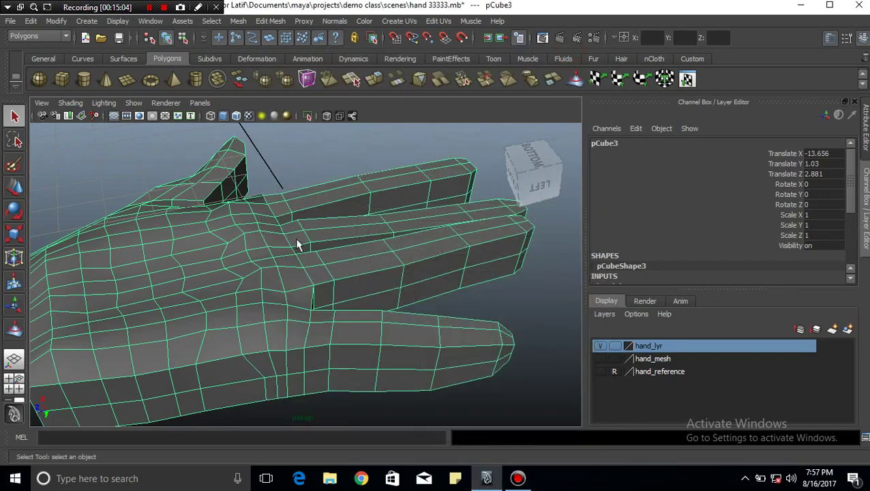
pyautogui.scroll(3, 282, 231)
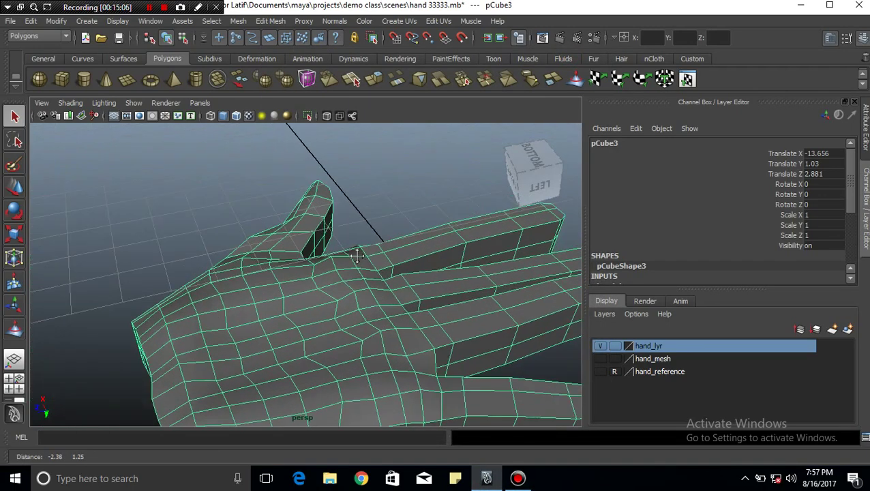
pyautogui.moveTo(283, 232)
pyautogui.keyDown('alt'); pyautogui.mouseDown(button='middle')
pyautogui.moveTo(195, 257)
pyautogui.moveTo(306, 236)
pyautogui.mouseUp(button='middle'); pyautogui.keyUp('alt')
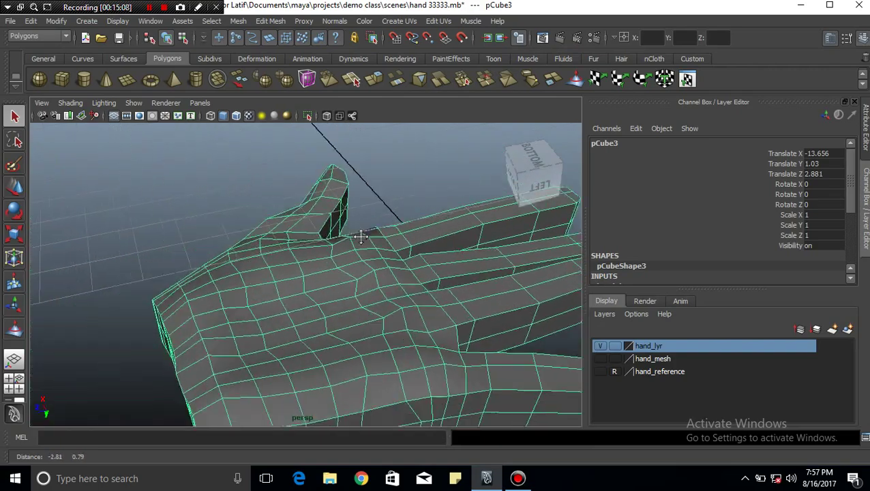
pyautogui.scroll(-3, 305, 235)
pyautogui.scroll(-2, 306, 235)
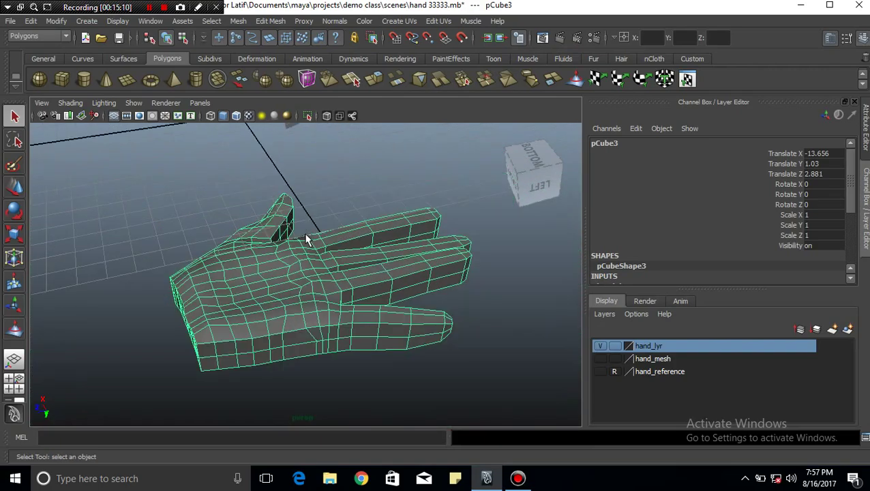
pyautogui.scroll(-3, 306, 240)
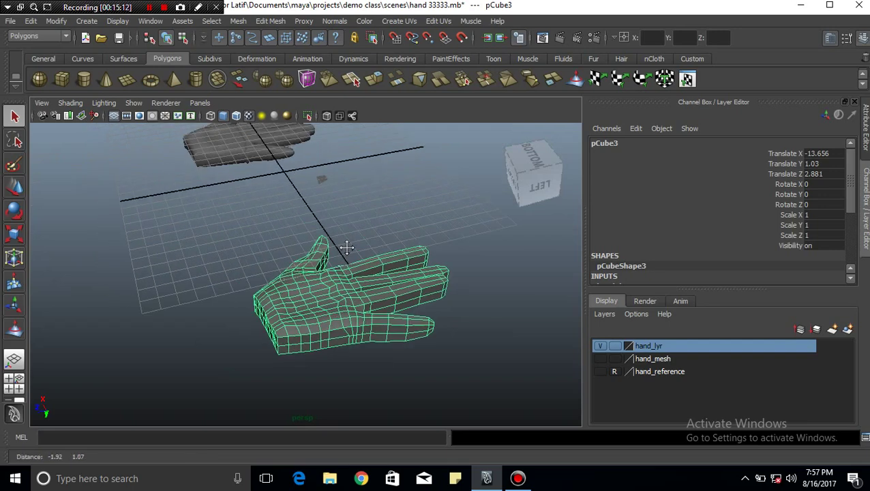
pyautogui.keyDown('alt'); pyautogui.moveTo(343, 248); pyautogui.dragTo(331, 231, button='middle'); pyautogui.keyUp('alt')
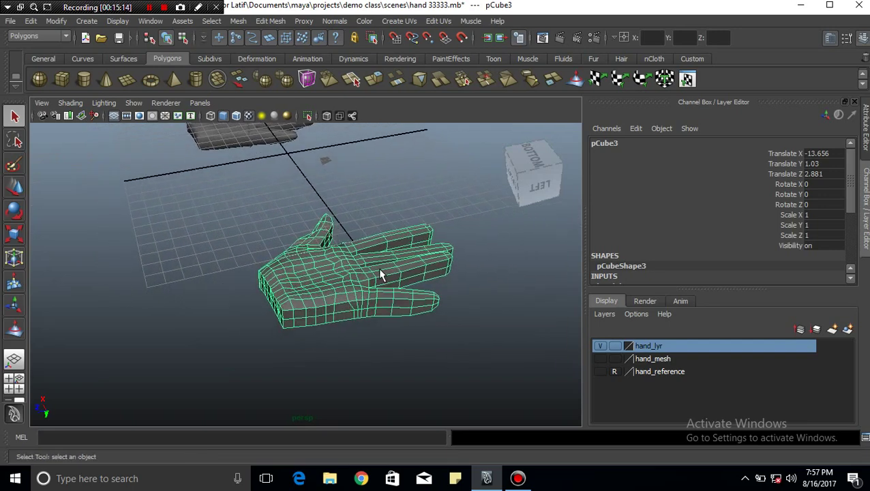
pyautogui.scroll(2, 376, 270)
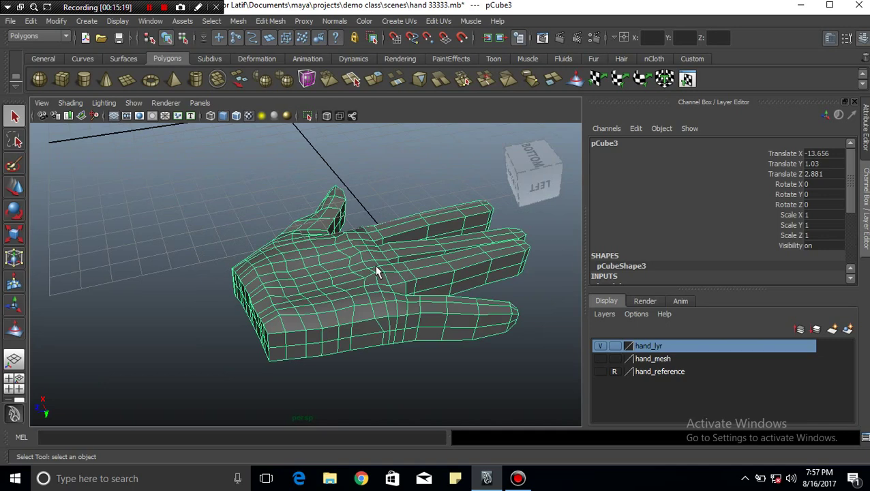
pyautogui.scroll(3, 374, 269)
pyautogui.scroll(-2, 371, 271)
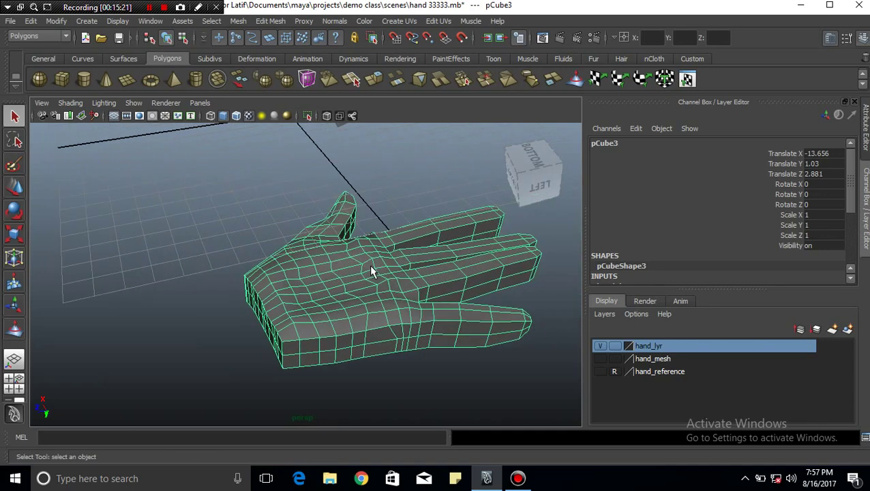
pyautogui.moveTo(250, 210)
pyautogui.keyDown('alt'); pyautogui.mouseDown()
pyautogui.moveTo(268, 226)
pyautogui.moveTo(454, 278)
pyautogui.mouseUp(); pyautogui.keyUp('alt')
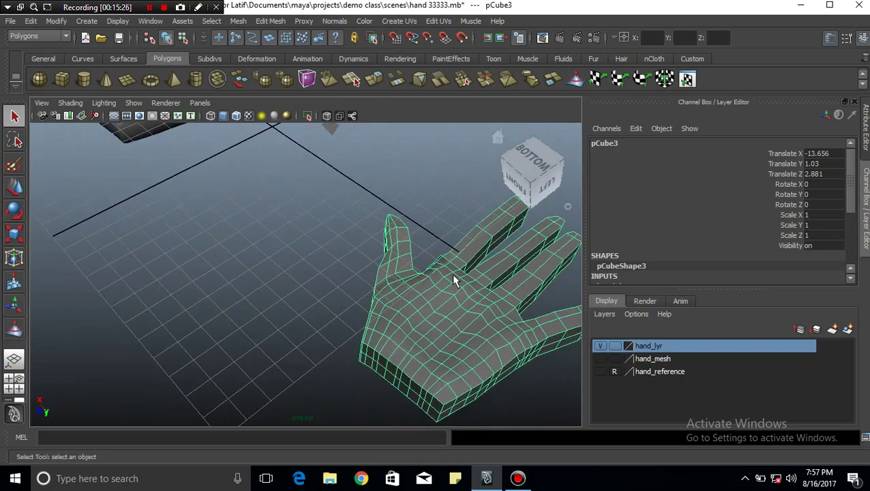
pyautogui.keyDown('alt'); pyautogui.moveTo(454, 277); pyautogui.dragTo(392, 269, button='right'); pyautogui.keyUp('alt')
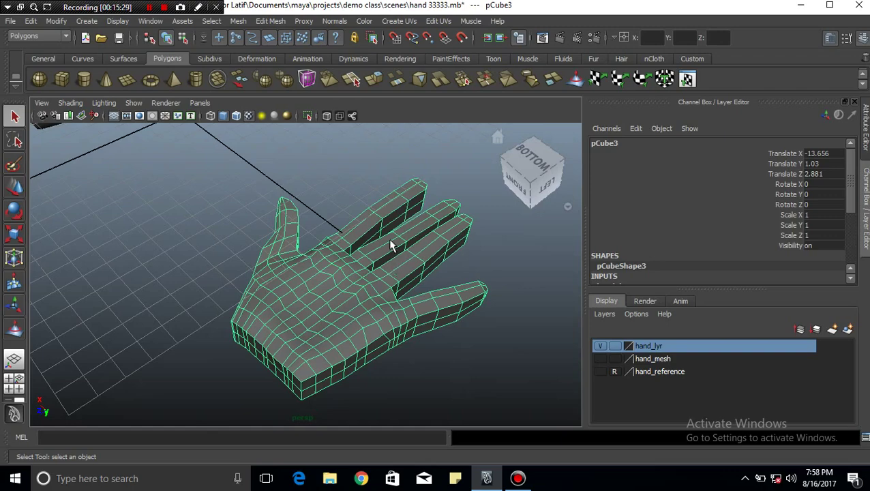
pyautogui.moveTo(392, 269)
pyautogui.keyDown('alt'); pyautogui.mouseDown(button='right')
pyautogui.moveTo(425, 317)
pyautogui.moveTo(362, 249)
pyautogui.moveTo(383, 295)
pyautogui.mouseUp(button='right'); pyautogui.keyUp('alt')
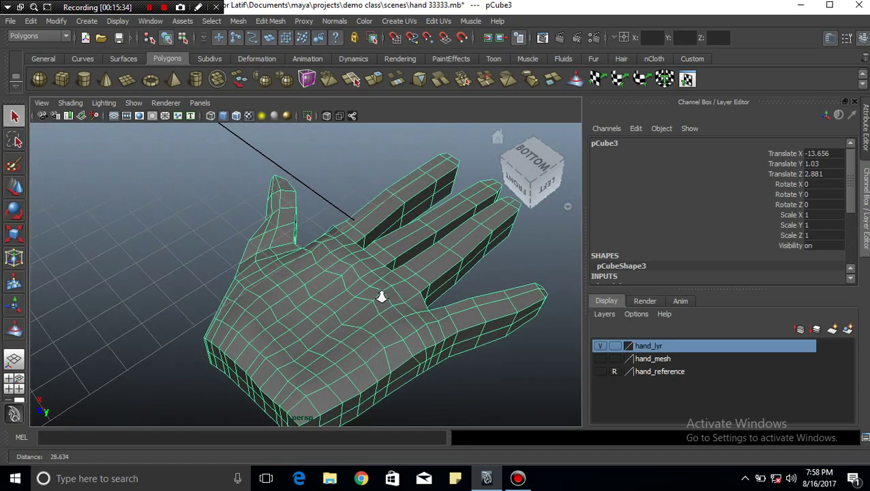
pyautogui.scroll(3, 417, 277)
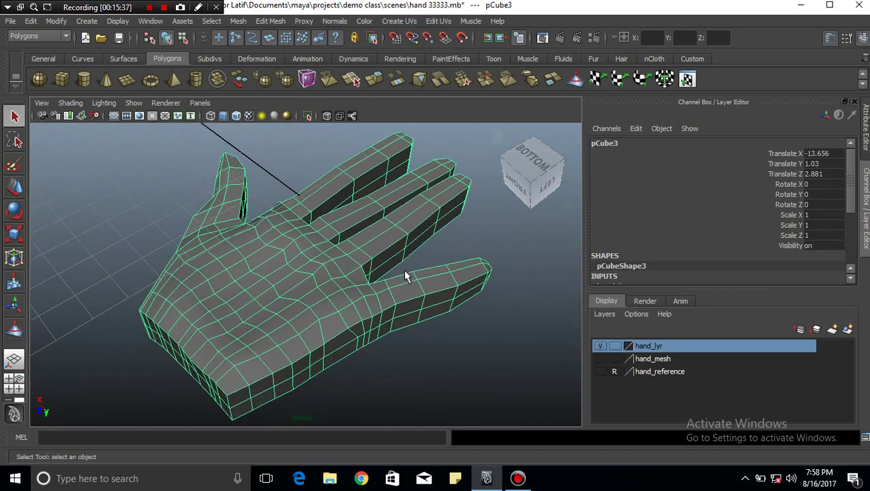
pyautogui.moveTo(369, 268)
pyautogui.keyDown('alt'); pyautogui.mouseDown()
pyautogui.moveTo(415, 284)
pyautogui.moveTo(407, 295)
pyautogui.mouseUp(); pyautogui.keyUp('alt')
pyautogui.keyDown('alt'); pyautogui.moveTo(407, 295); pyautogui.dragTo(384, 295, button='middle'); pyautogui.keyUp('alt')
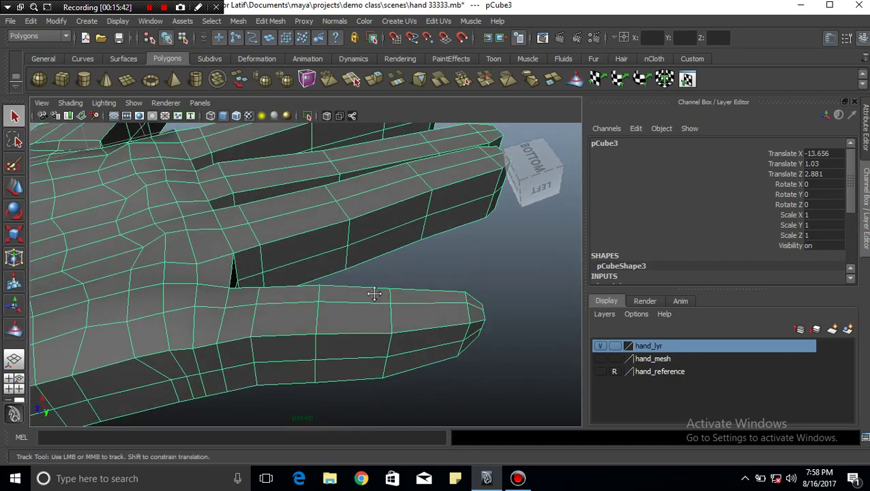
pyautogui.keyDown('alt'); pyautogui.moveTo(374, 294); pyautogui.dragTo(382, 313); pyautogui.keyUp('alt')
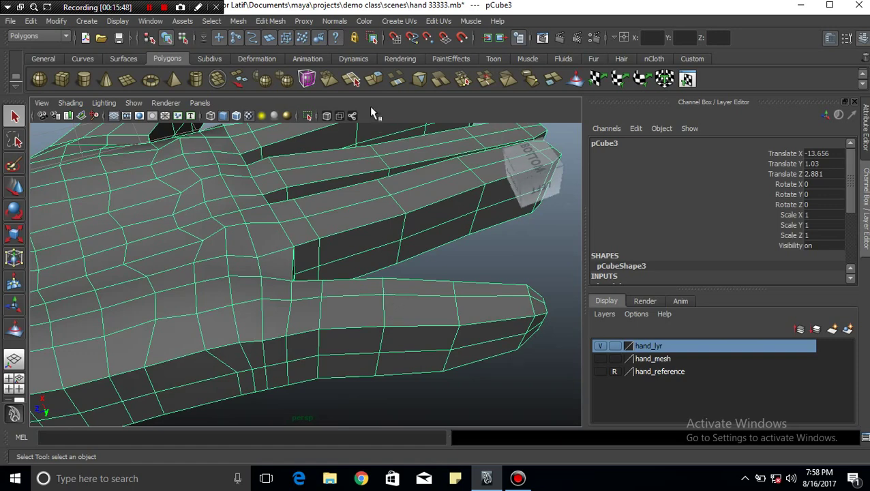
# Switch the hand mesh pCube3 to edge selection mode.
pyautogui.click(384, 316)
pyautogui.press('F10')
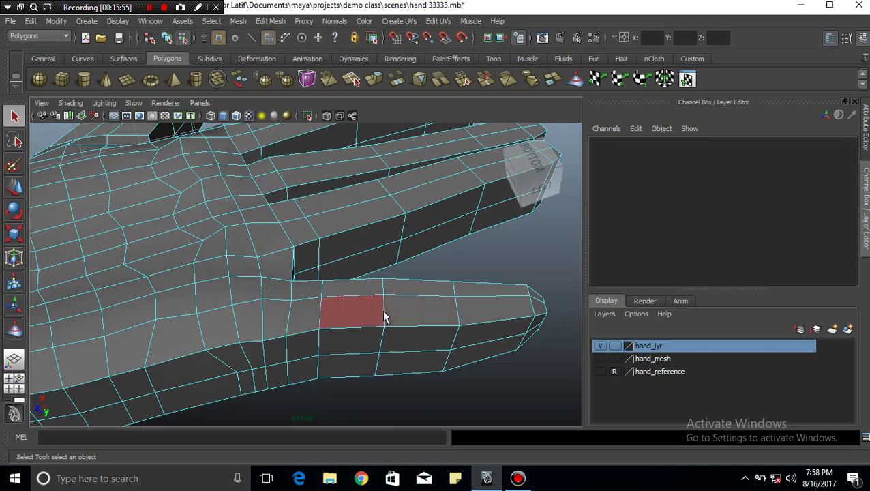
pyautogui.press('F10')
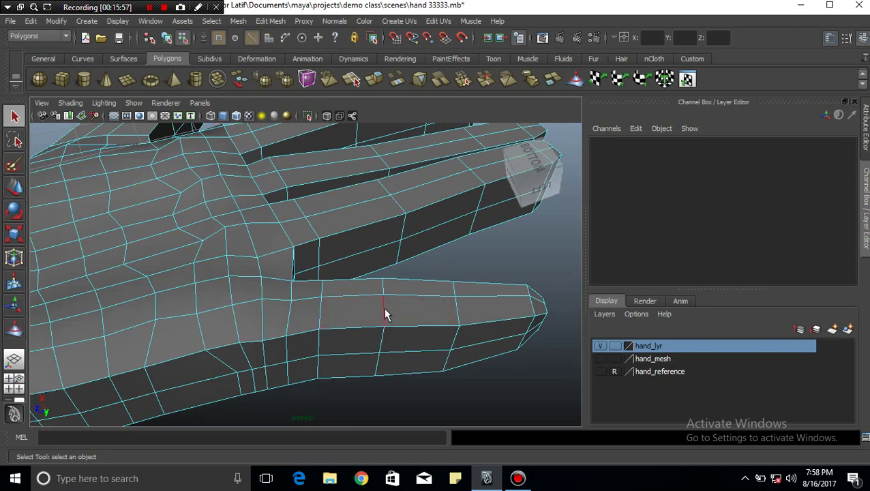
pyautogui.moveTo(383, 307); pyautogui.dragTo(385, 218, button='right')
pyautogui.rightClick(383, 316)
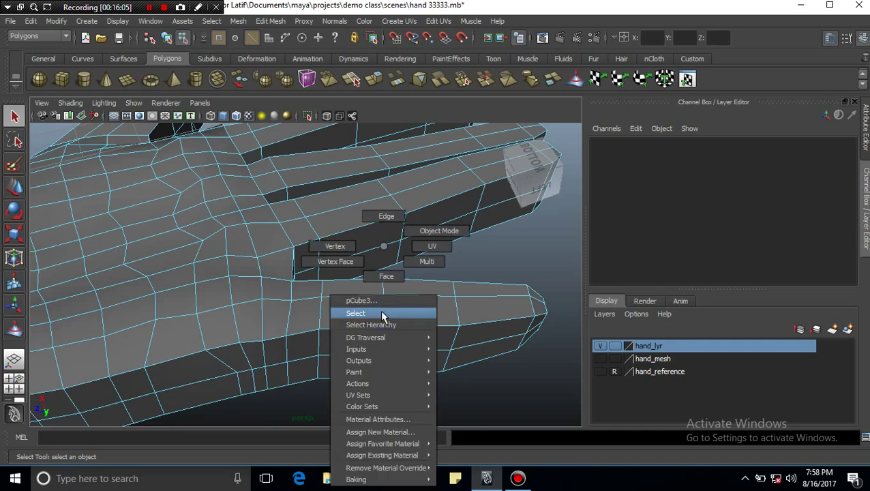
pyautogui.click(382, 313)
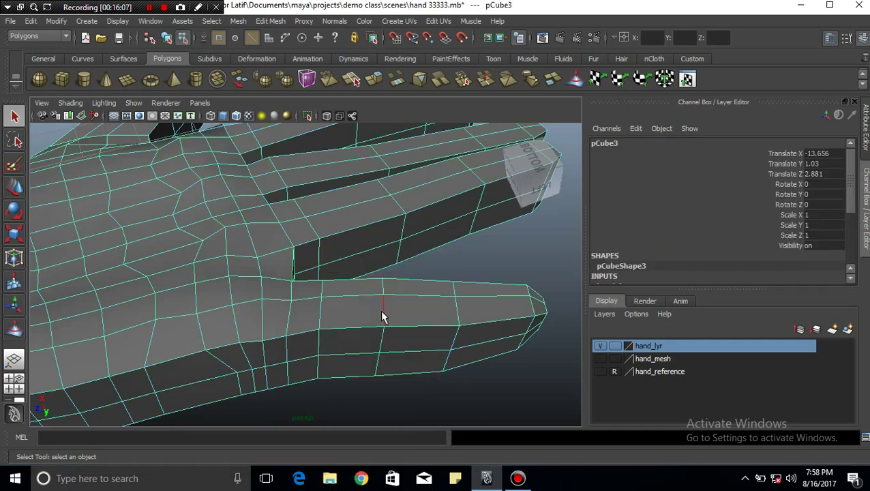
pyautogui.rightClick(383, 312)
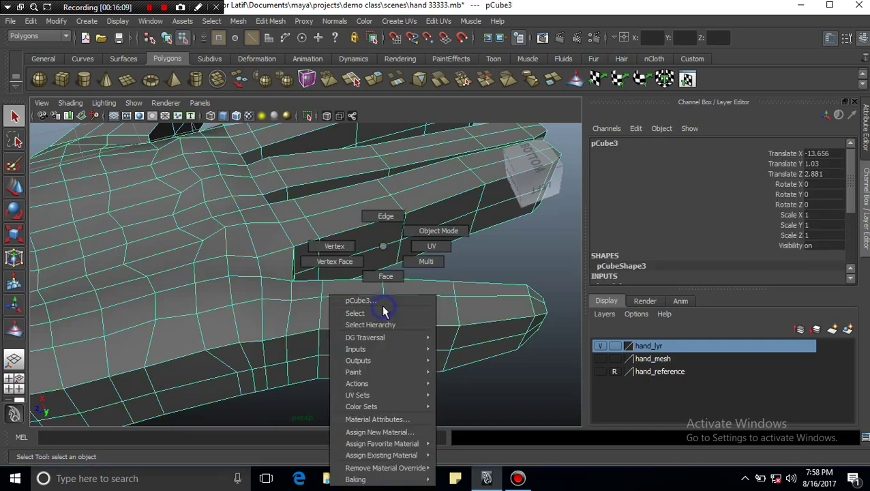
pyautogui.click(385, 216)
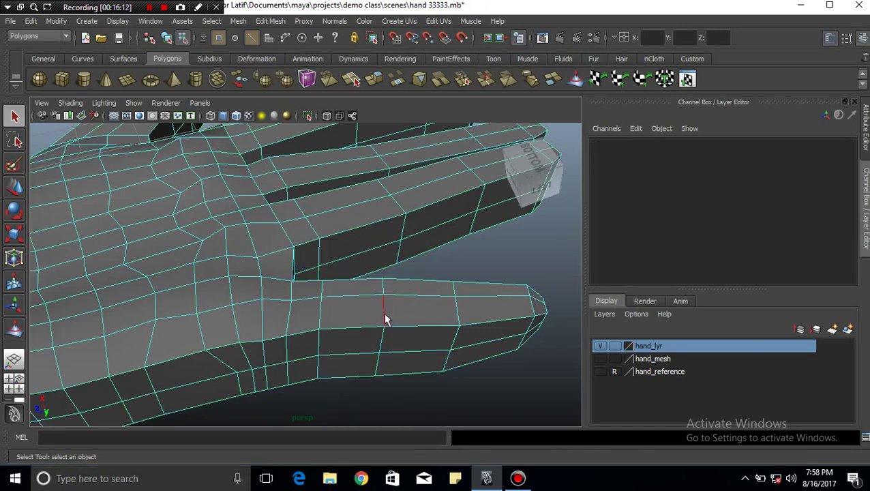
# Select the edge loop running across the lower finger.
pyautogui.click(383, 313)
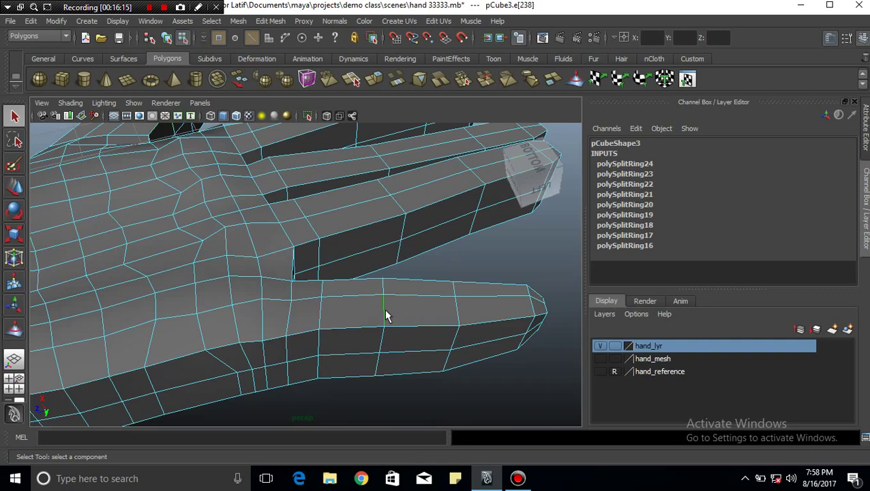
pyautogui.doubleClick(385, 314)
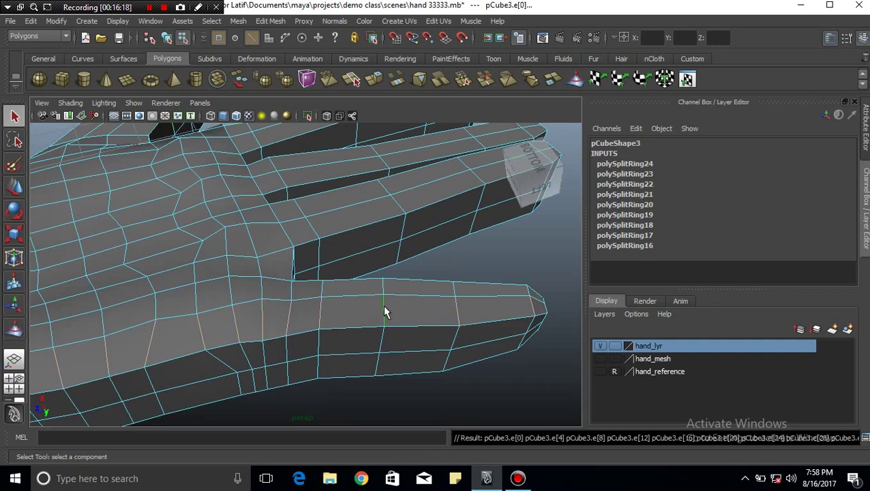
pyautogui.doubleClick(384, 313)
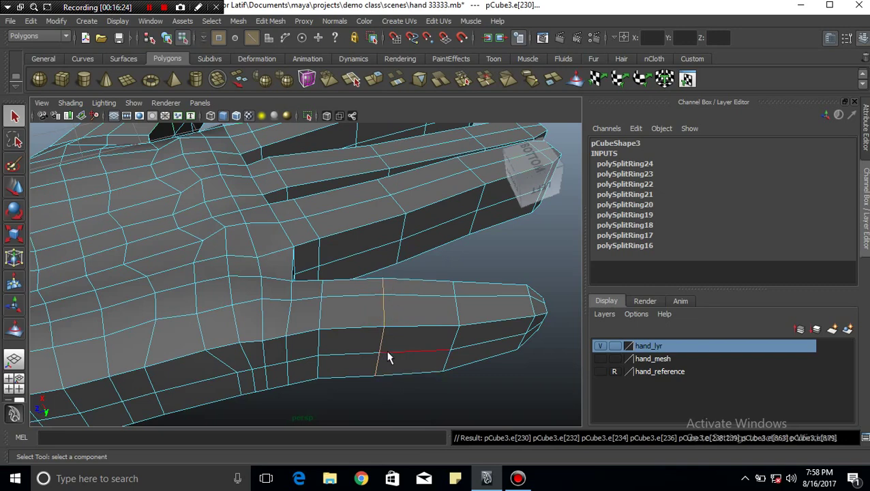
pyautogui.click(383, 308)
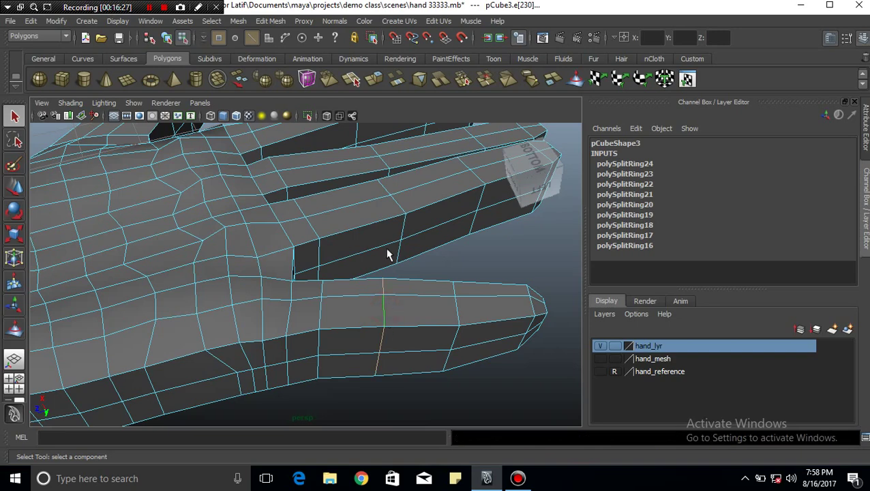
pyautogui.doubleClick(379, 344)
pyautogui.click(276, 22)
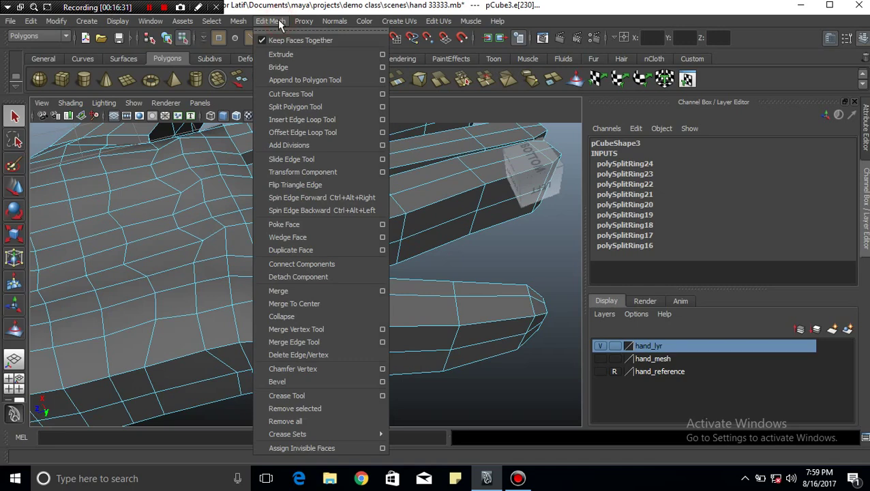
# Add two duplicated edge loops across the lower finger with Duplicate Edge Loop Tool.
pyautogui.click(303, 134)
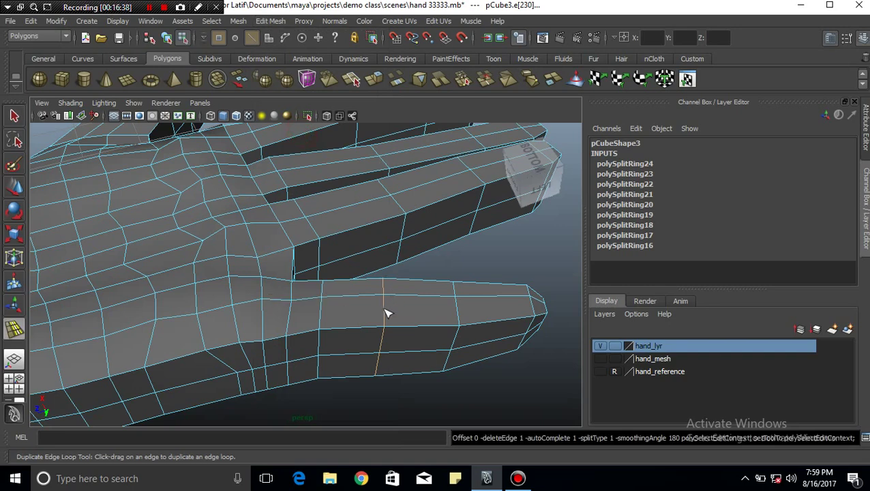
pyautogui.moveTo(386, 311); pyautogui.dragTo(395, 315)
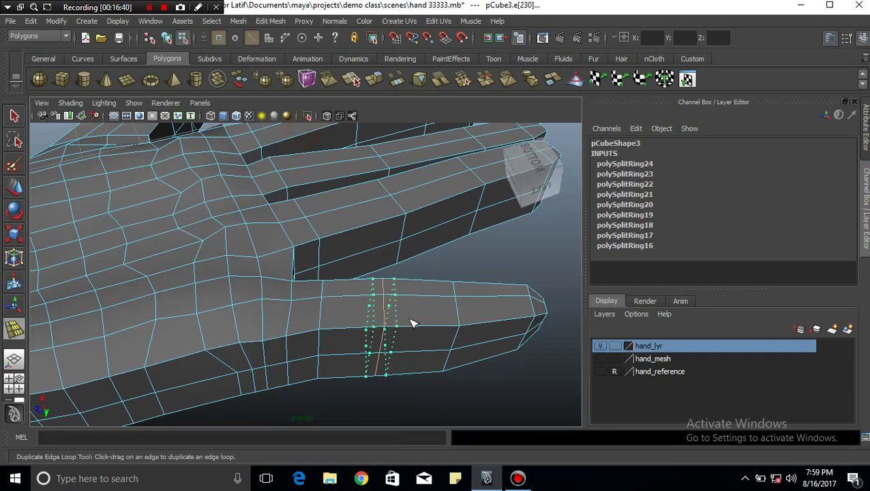
pyautogui.moveTo(409, 322); pyautogui.dragTo(411, 322)
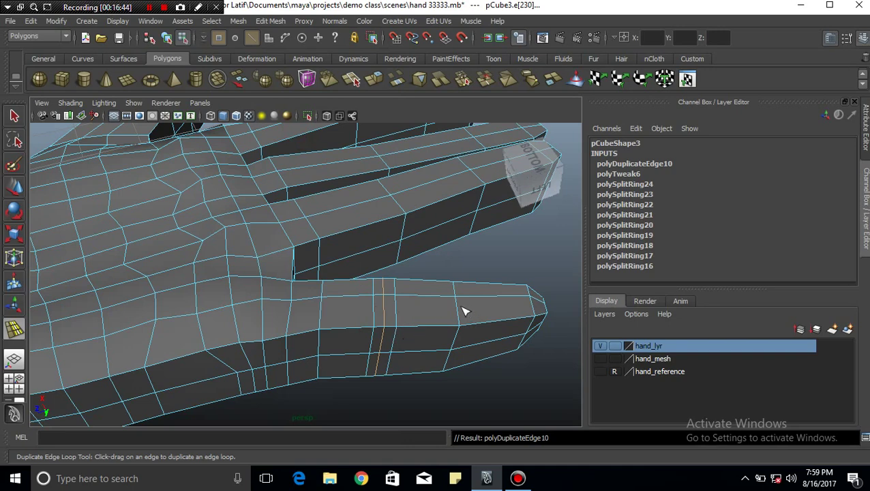
pyautogui.moveTo(460, 313); pyautogui.dragTo(491, 316)
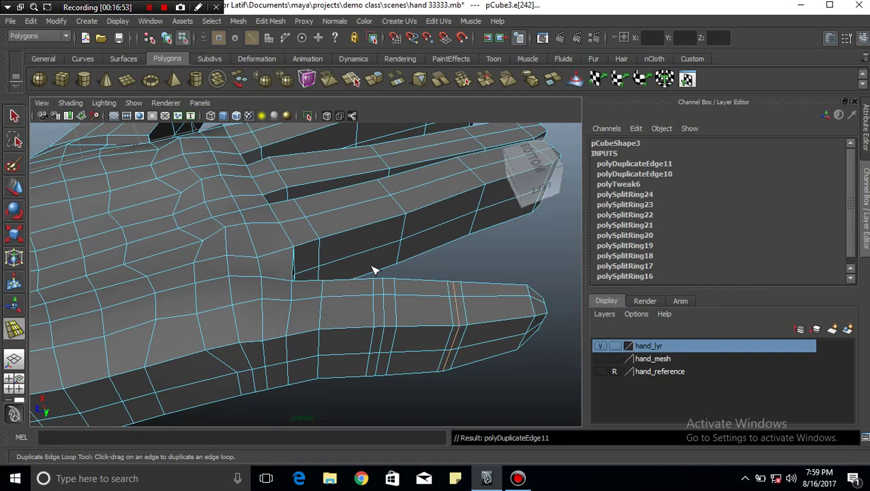
pyautogui.press('a')
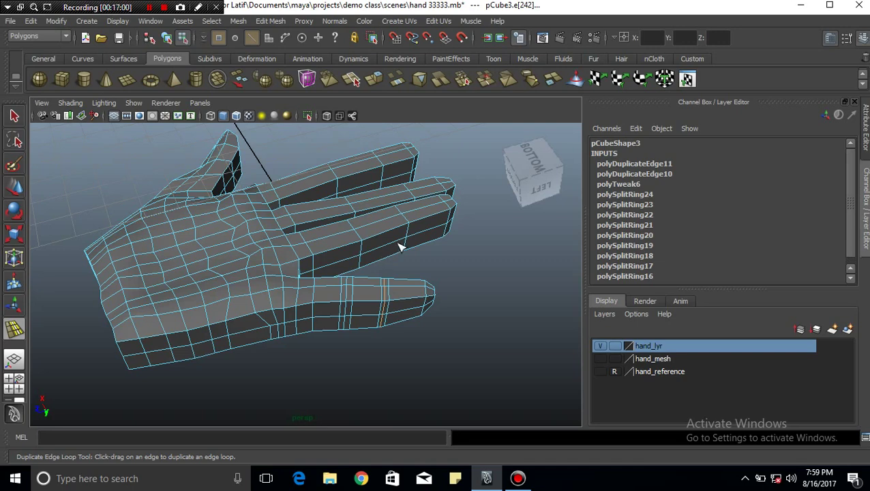
# Zoom closer and add more duplicated edge loops across the lower finger.
pyautogui.moveTo(400, 236)
pyautogui.keyDown('alt'); pyautogui.mouseDown(button='right')
pyautogui.moveTo(405, 282)
pyautogui.moveTo(423, 293)
pyautogui.mouseUp(button='right'); pyautogui.keyUp('alt')
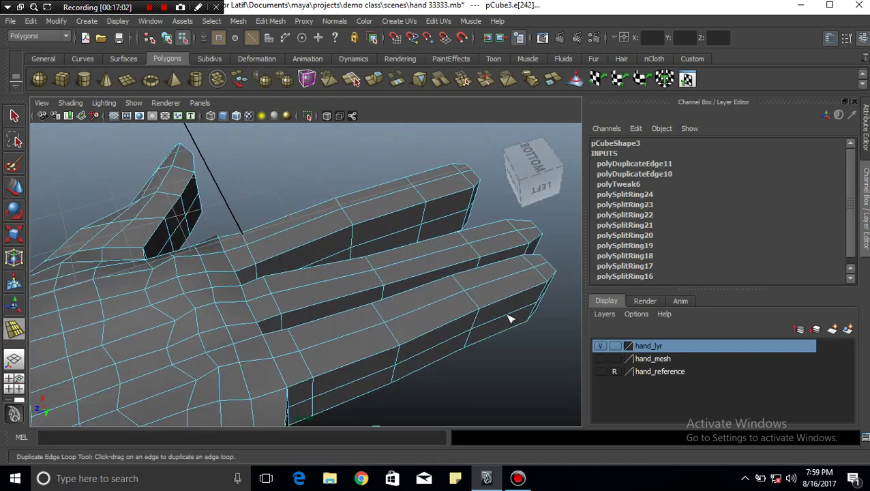
pyautogui.click(473, 300)
pyautogui.moveTo(477, 302); pyautogui.dragTo(480, 311)
pyautogui.moveTo(394, 338); pyautogui.dragTo(402, 349)
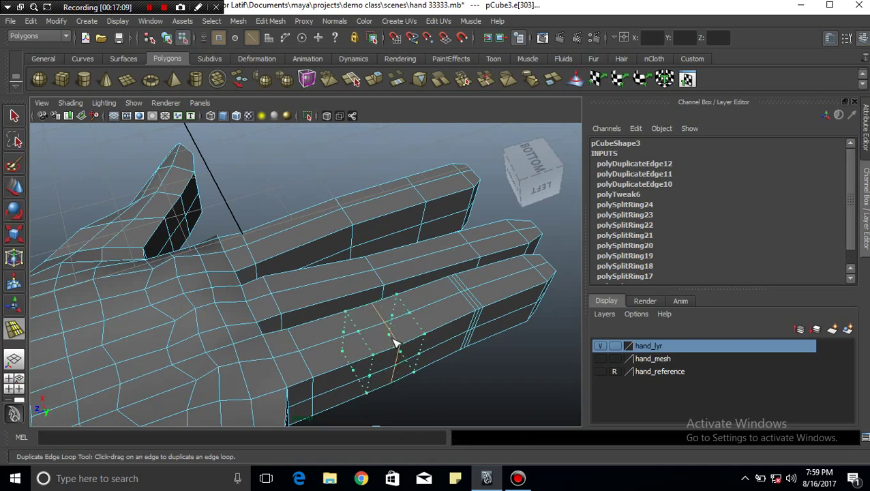
pyautogui.moveTo(402, 349); pyautogui.dragTo(402, 347)
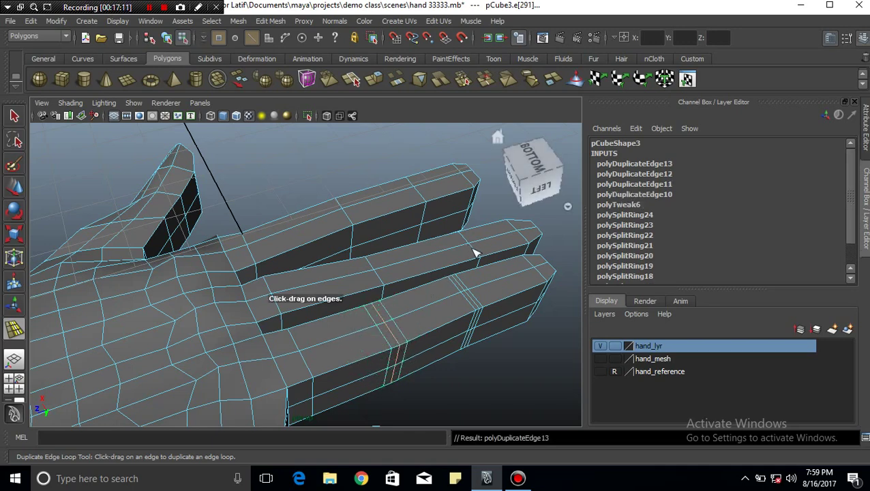
# Add duplicated edge loops across the middle and upper fingers.
pyautogui.moveTo(475, 249); pyautogui.dragTo(477, 258)
pyautogui.moveTo(381, 278); pyautogui.dragTo(389, 286)
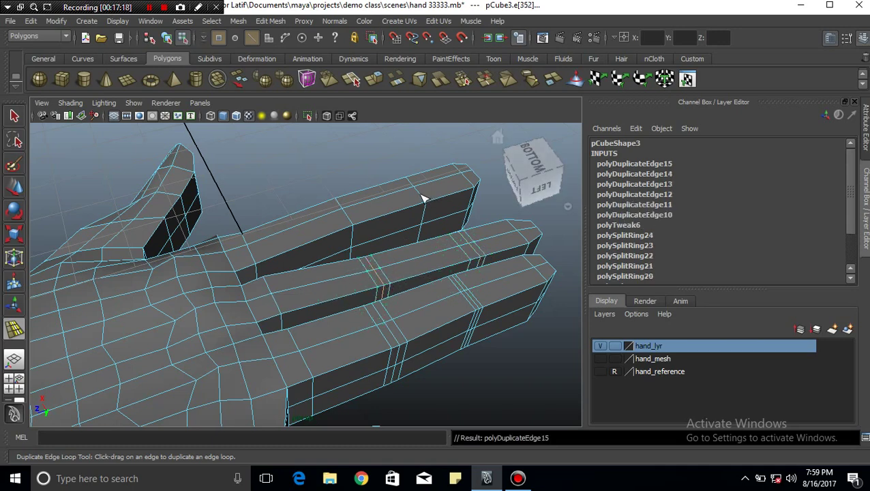
pyautogui.moveTo(422, 198); pyautogui.dragTo(411, 212)
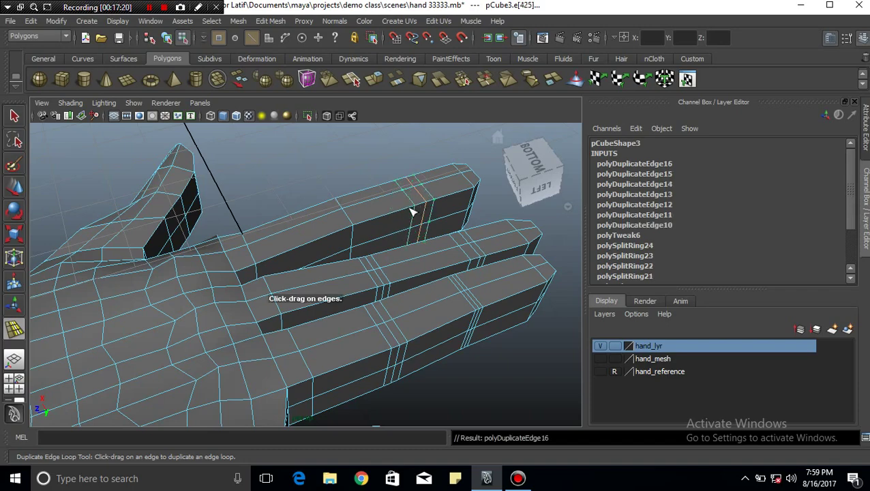
pyautogui.moveTo(353, 223); pyautogui.dragTo(356, 228)
pyautogui.keyDown('alt'); pyautogui.moveTo(431, 277); pyautogui.dragTo(384, 213, button='middle'); pyautogui.keyUp('alt')
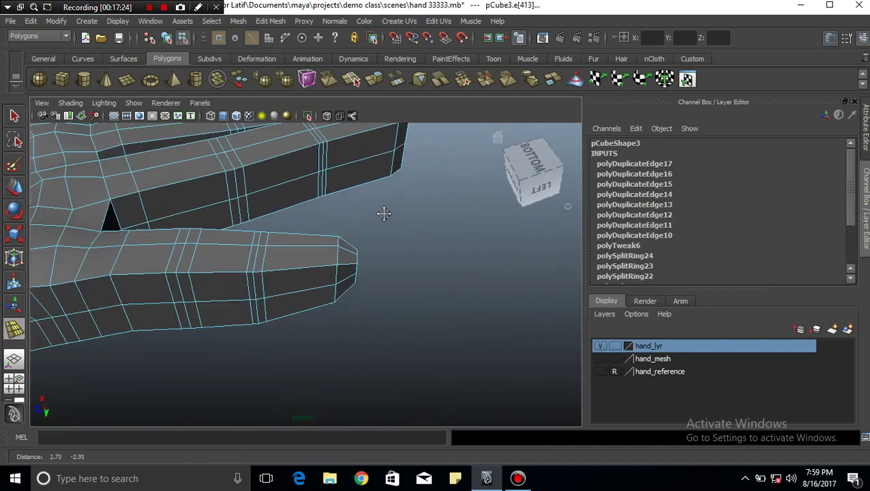
# Orbit to check the new loops, then return to the Select Tool with Q.
pyautogui.scroll(-5, 419, 283)
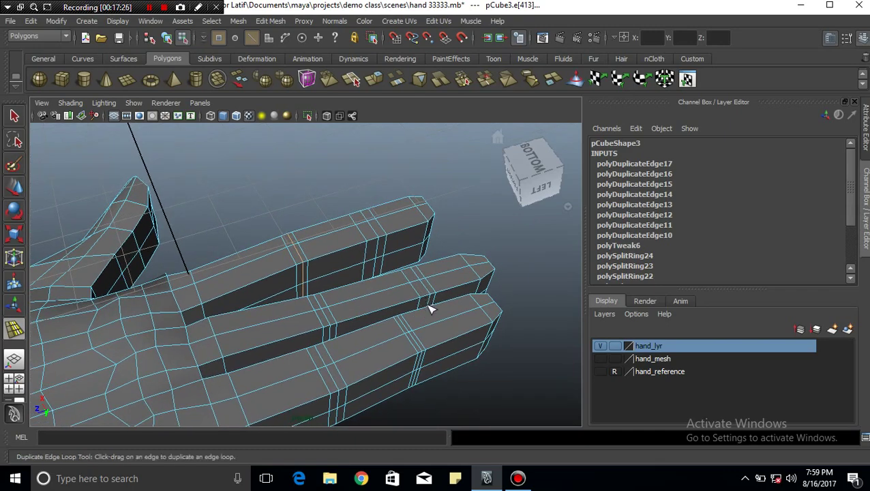
pyautogui.moveTo(429, 309)
pyautogui.keyDown('alt'); pyautogui.mouseDown()
pyautogui.moveTo(398, 306)
pyautogui.moveTo(369, 321)
pyautogui.moveTo(425, 298)
pyautogui.moveTo(421, 307)
pyautogui.moveTo(439, 308)
pyautogui.mouseUp(); pyautogui.keyUp('alt')
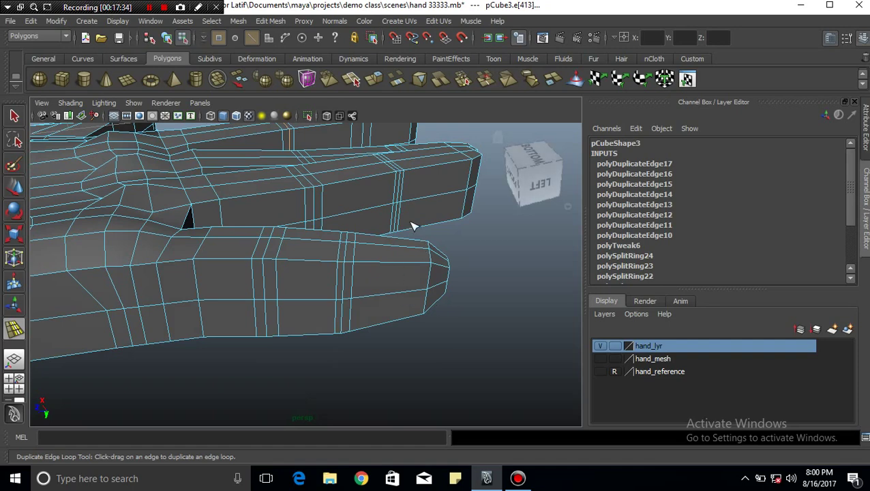
pyautogui.scroll(-4, 411, 224)
pyautogui.scroll(3, 405, 219)
pyautogui.moveTo(410, 215)
pyautogui.keyDown('alt'); pyautogui.mouseDown(button='middle')
pyautogui.moveTo(396, 254)
pyautogui.moveTo(418, 250)
pyautogui.mouseUp(button='middle'); pyautogui.keyUp('alt')
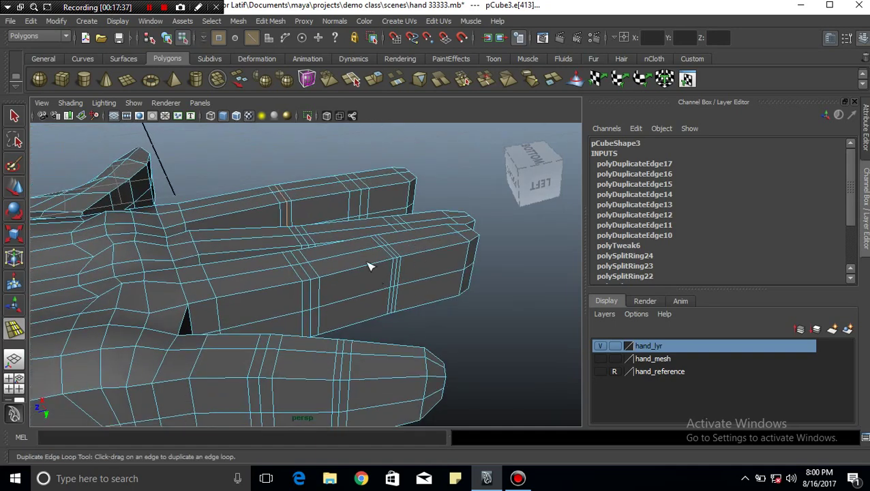
pyautogui.press('q')
pyautogui.click(417, 265)
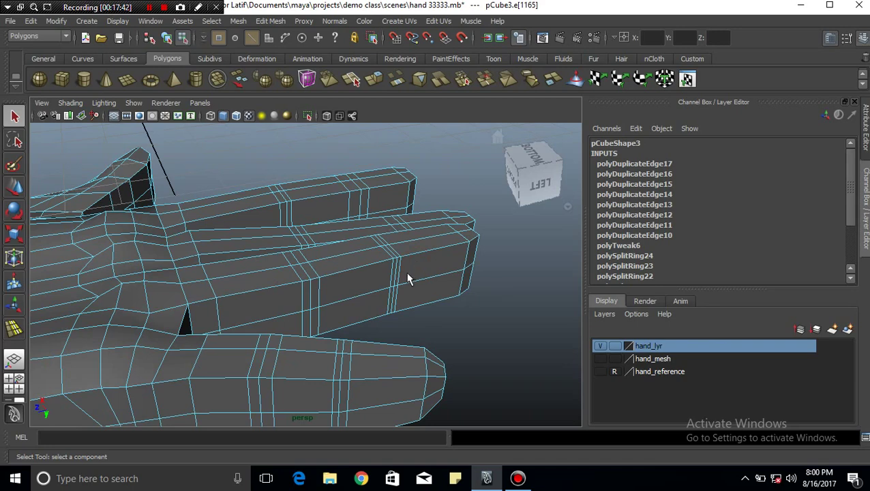
# Zoom out around the edge-looped hand, then bring up the Bandicam window.
pyautogui.scroll(-3, 385, 279)
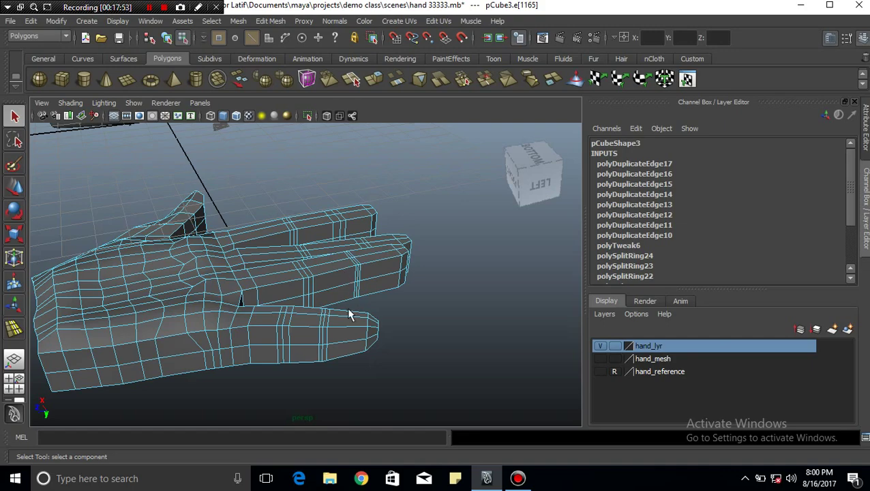
pyautogui.moveTo(350, 314)
pyautogui.keyDown('alt'); pyautogui.mouseDown()
pyautogui.moveTo(320, 323)
pyautogui.moveTo(361, 287)
pyautogui.moveTo(348, 274)
pyautogui.mouseUp(); pyautogui.keyUp('alt')
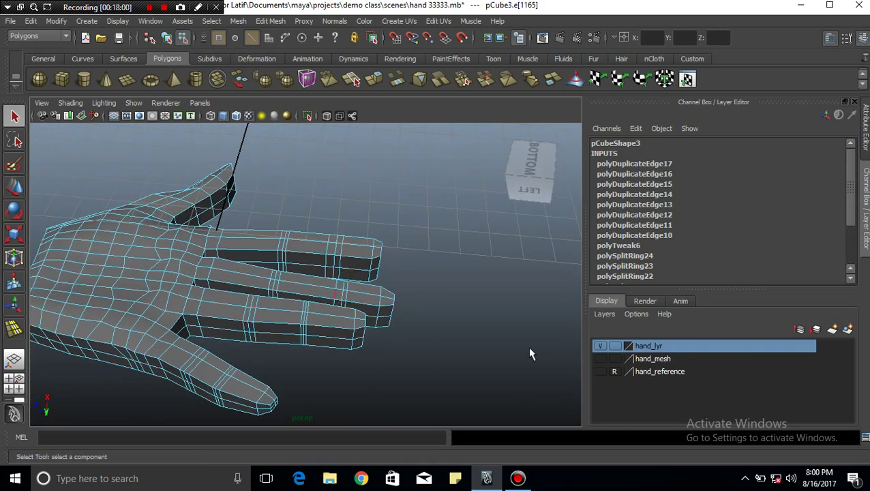
pyautogui.click(517, 479)
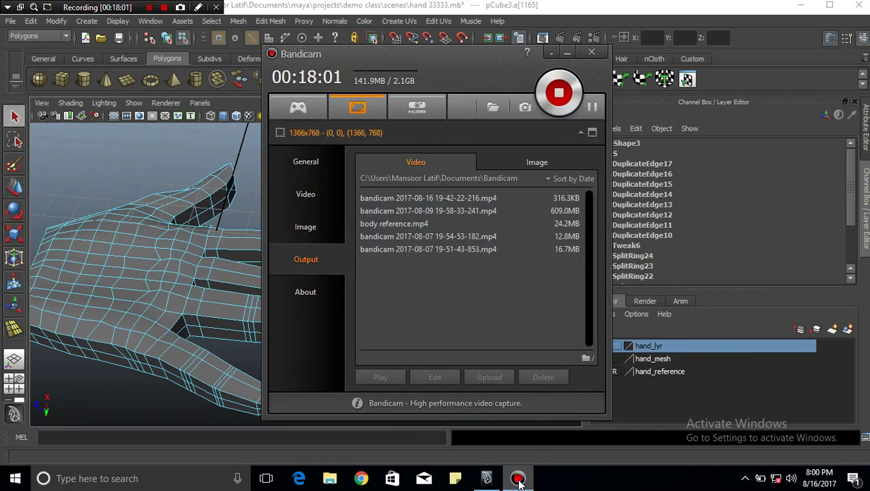